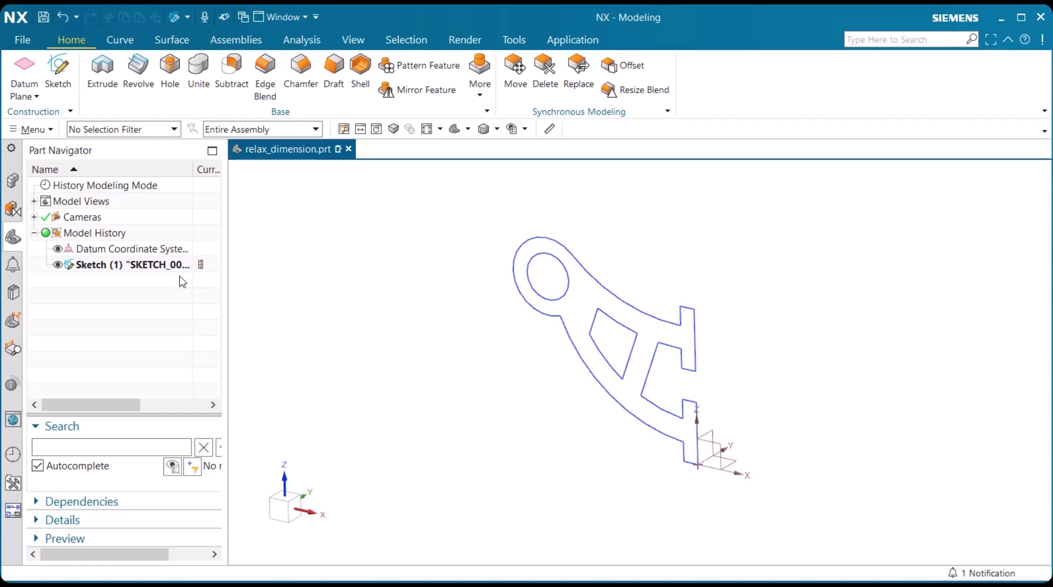
- Open the bracket arm sketch in relax_dimension.prt for editing
left_click(160, 265)
right_click(161, 265)
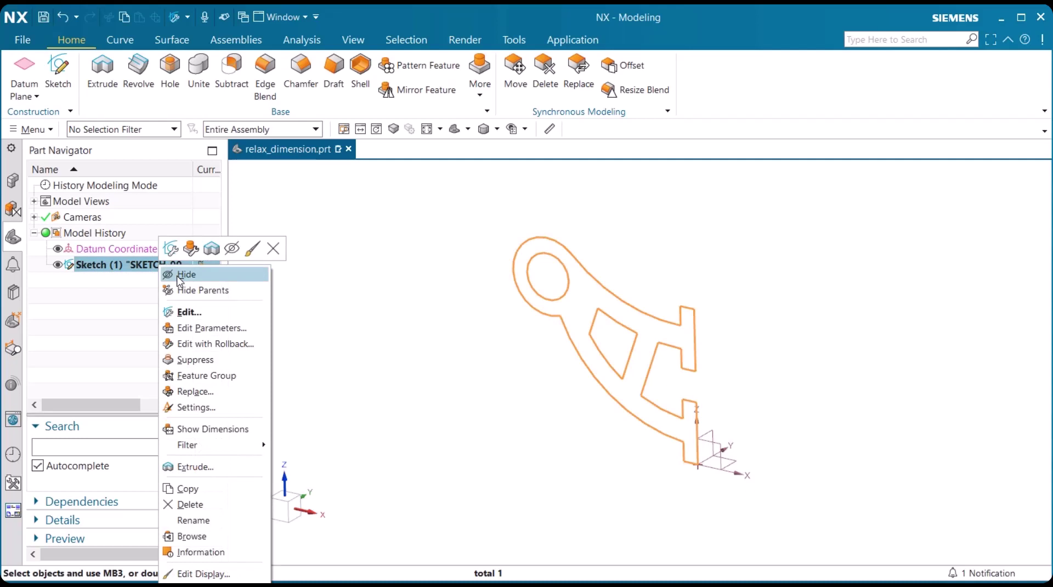
left_click(171, 248)
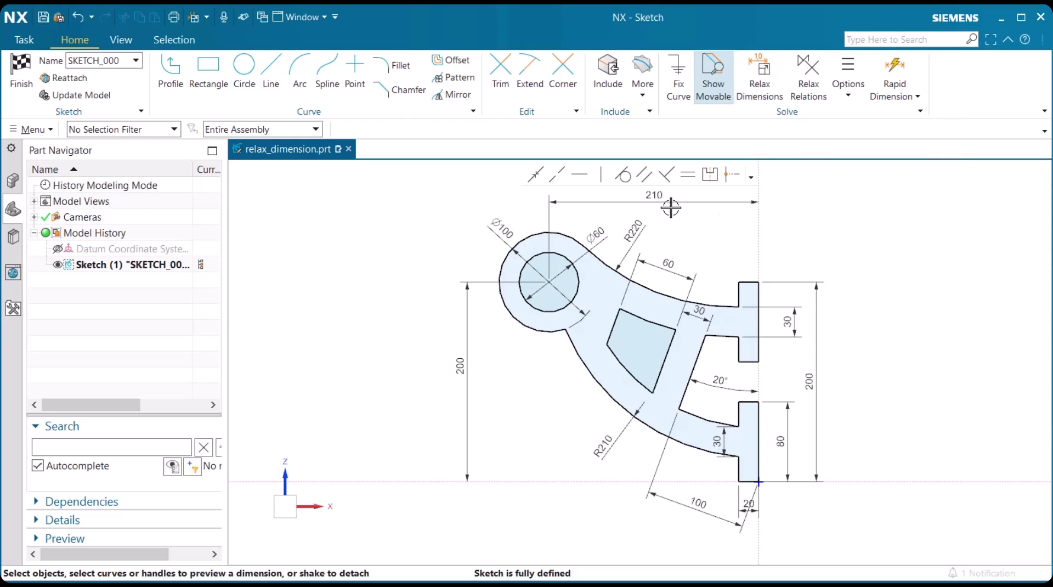
scroll(672, 211, "up", 3)
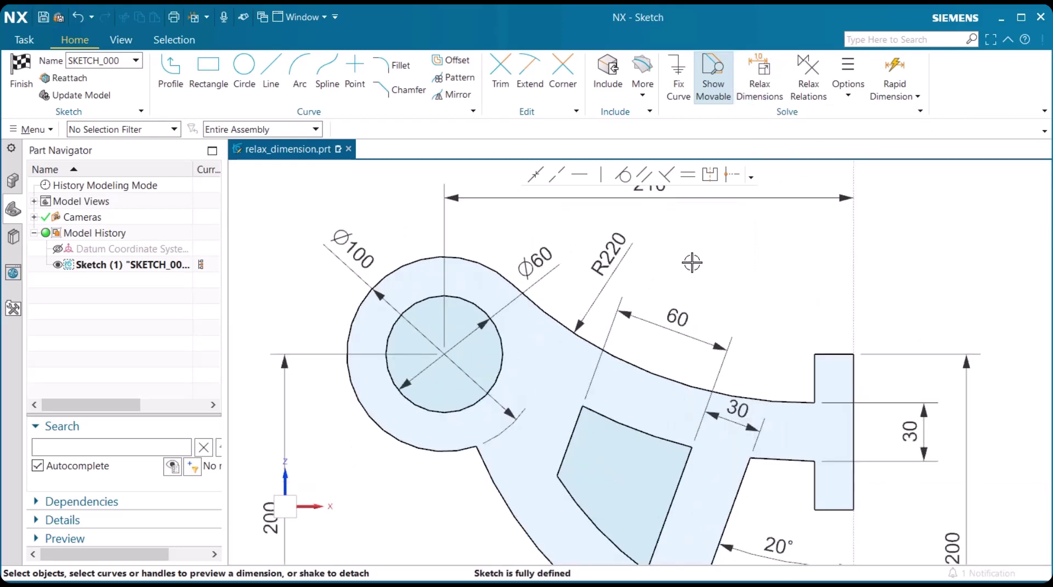
middle_click_drag(719, 269, 775, 313, "shift")
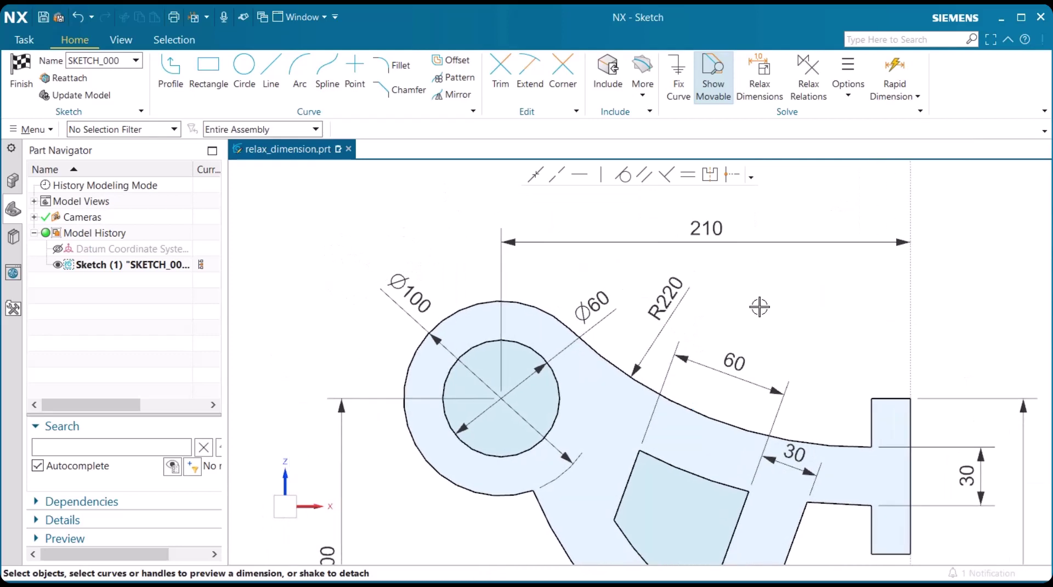
- Relax the dimensions and move the round eye's centre to about 197.3 horizontally and 211.8 vertically from the origin
left_click(502, 397)
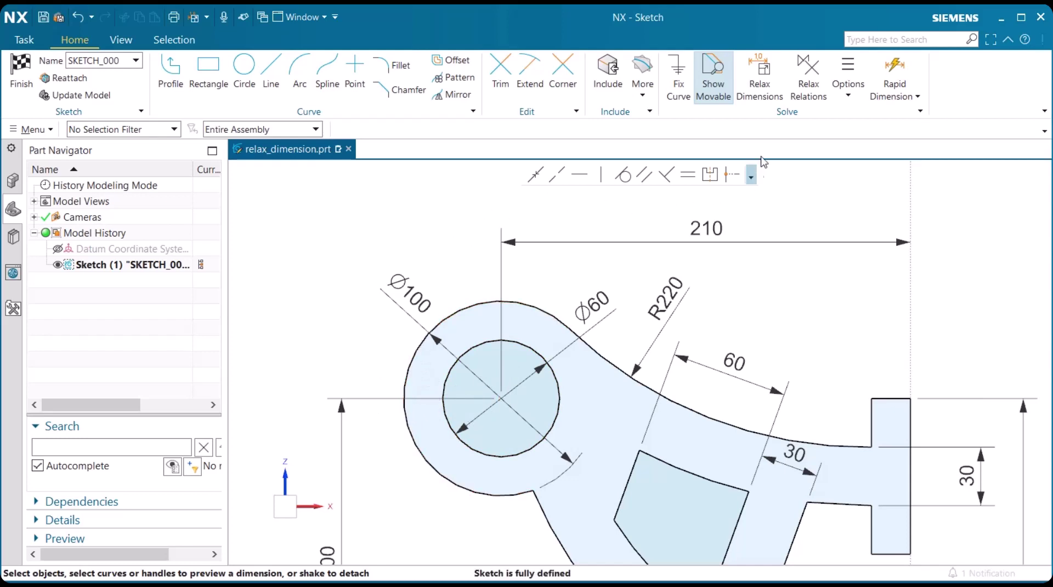
left_click(764, 83)
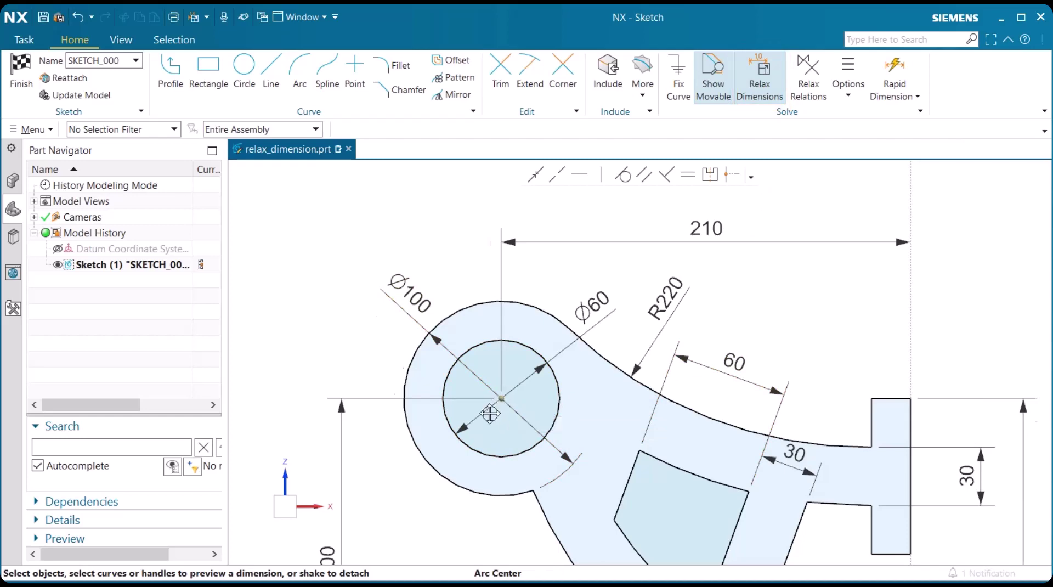
left_click_drag(489, 413, 478, 382)
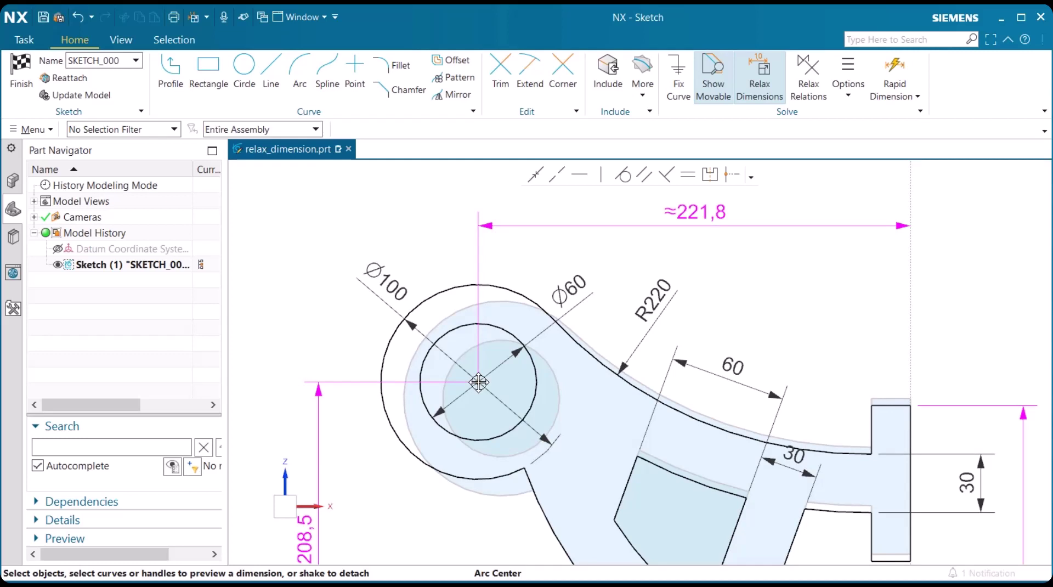
left_click_drag(478, 382, 526, 375)
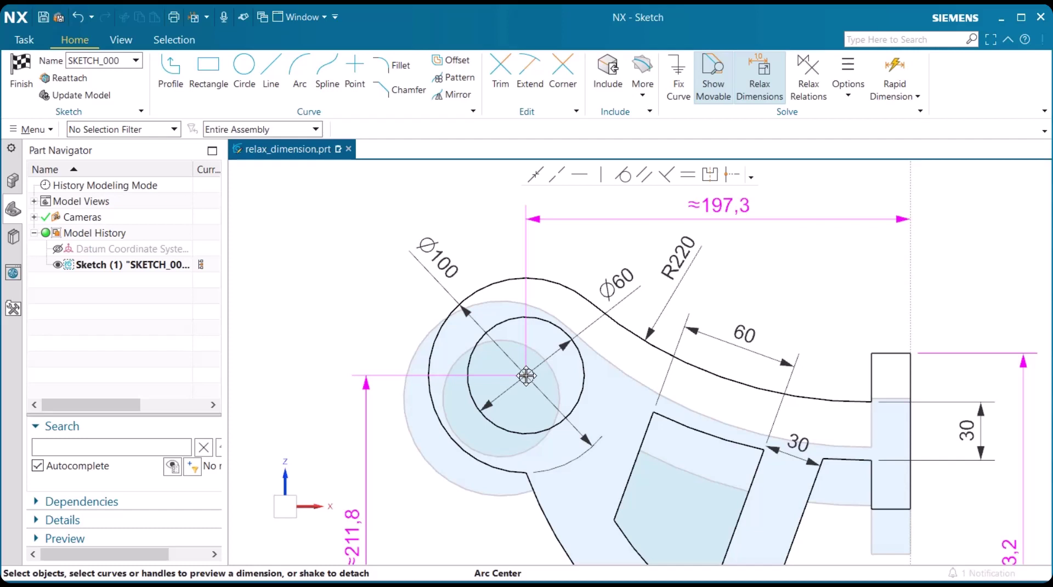
left_click_drag(526, 375, 527, 376)
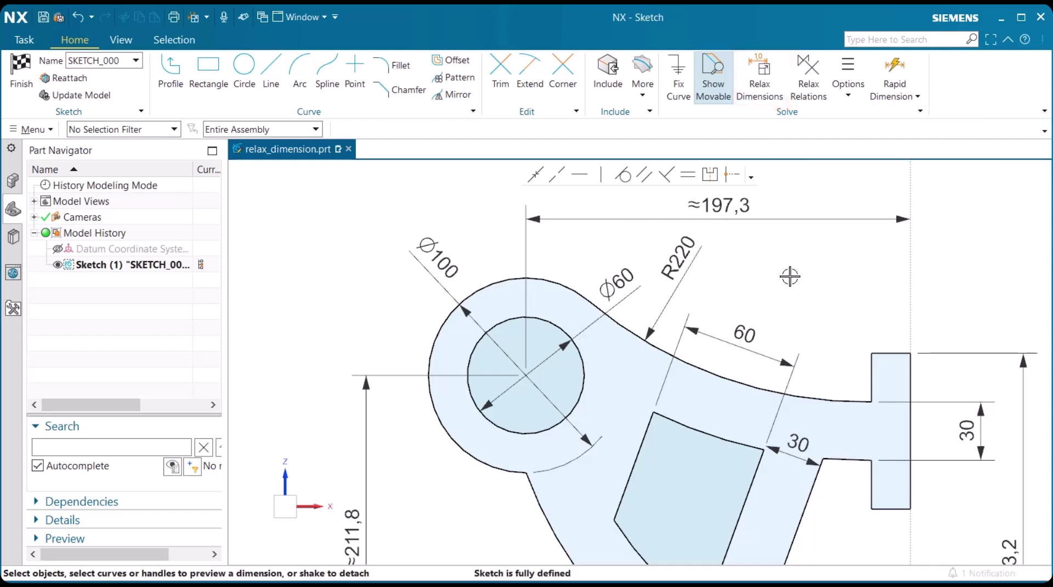
- Set the horizontal distance between the eye's centre and the arm's vertical mounting edge to 200
double_click(721, 208)
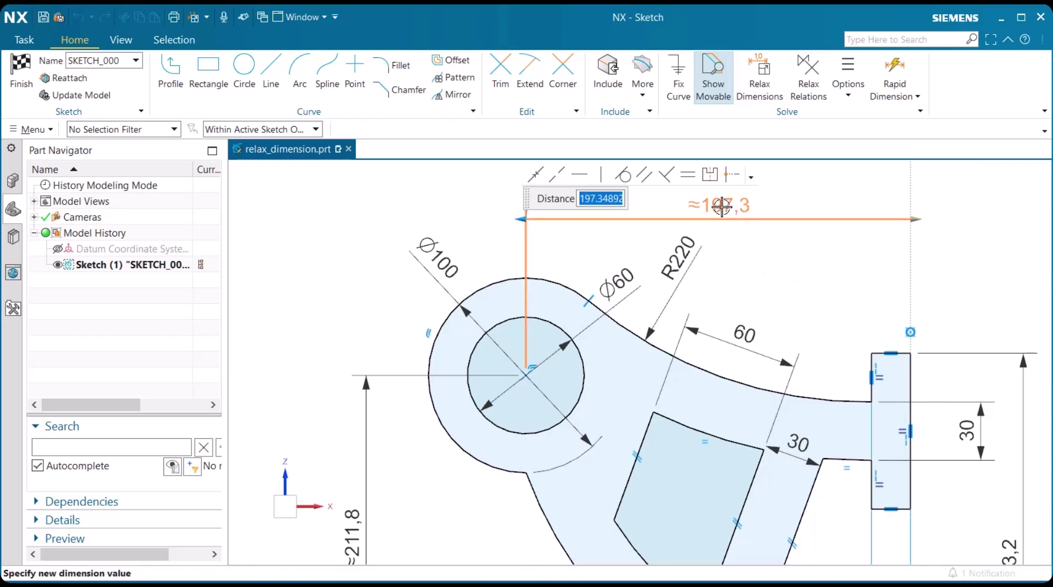
type("200")
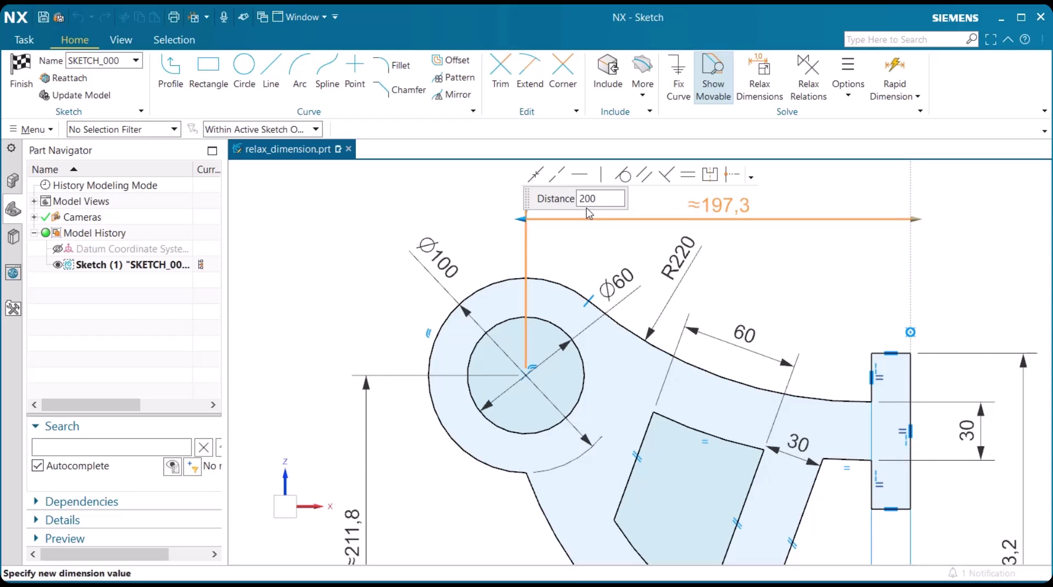
key("Return")
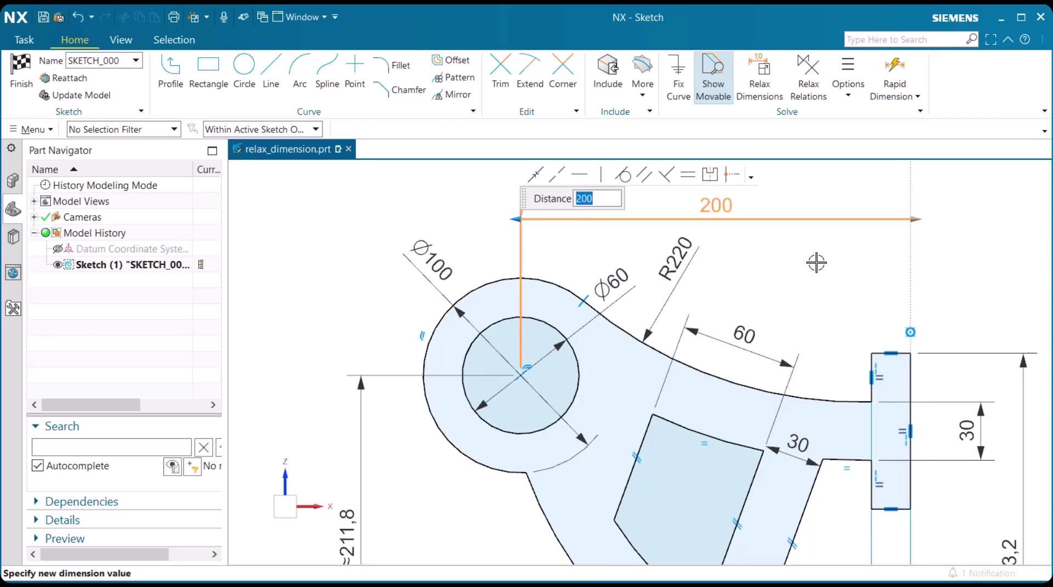
key("Escape")
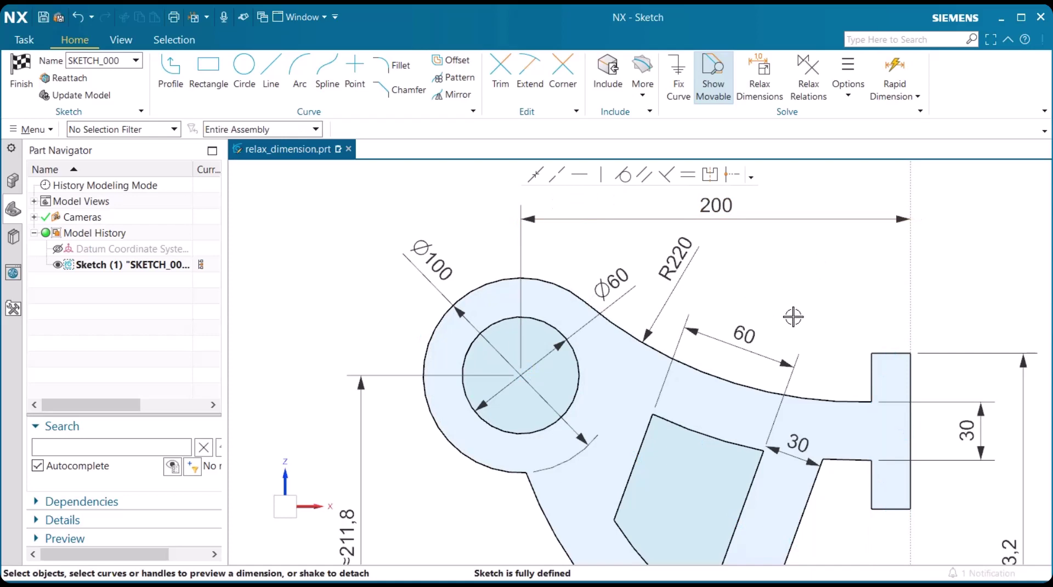
mouse_move(788, 319)
middle_mouse_down()
mouse_move(786, 298)
mouse_move(795, 329)
middle_mouse_up()
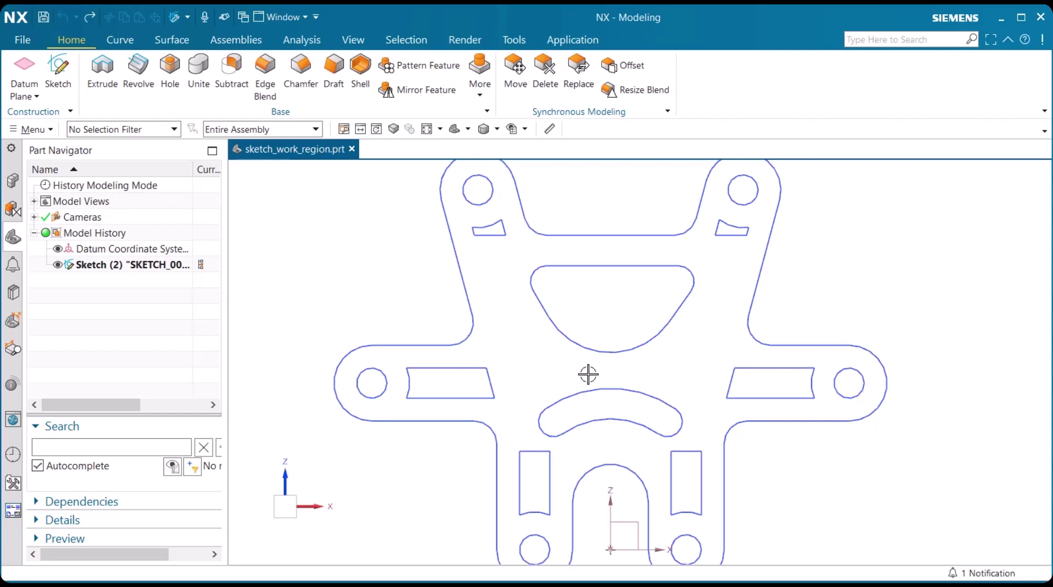
- Open the symmetric plate sketch in sketch_work_region.prt for editing
left_click(158, 267)
right_click(157, 267)
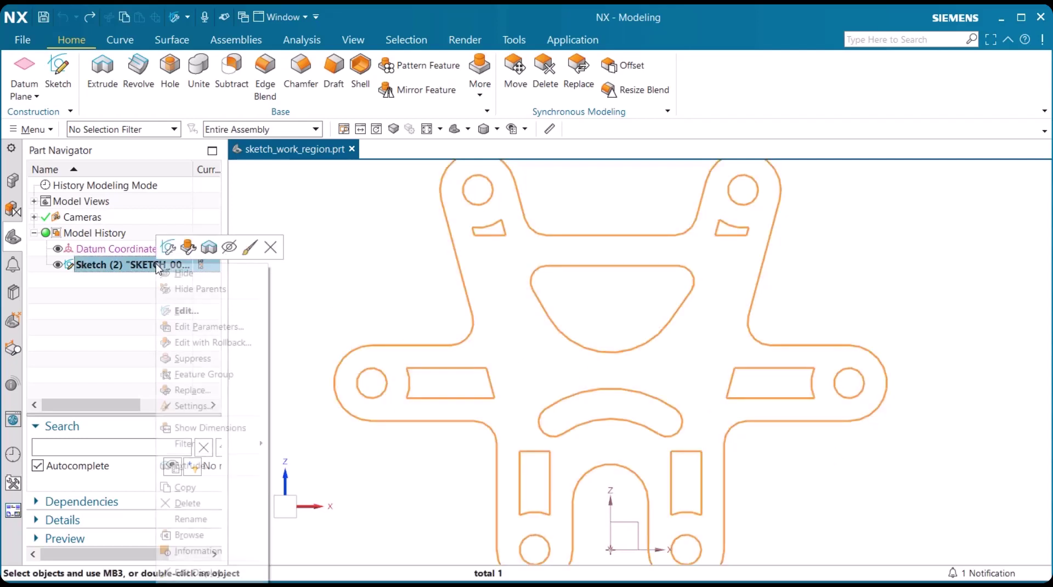
left_click(169, 250)
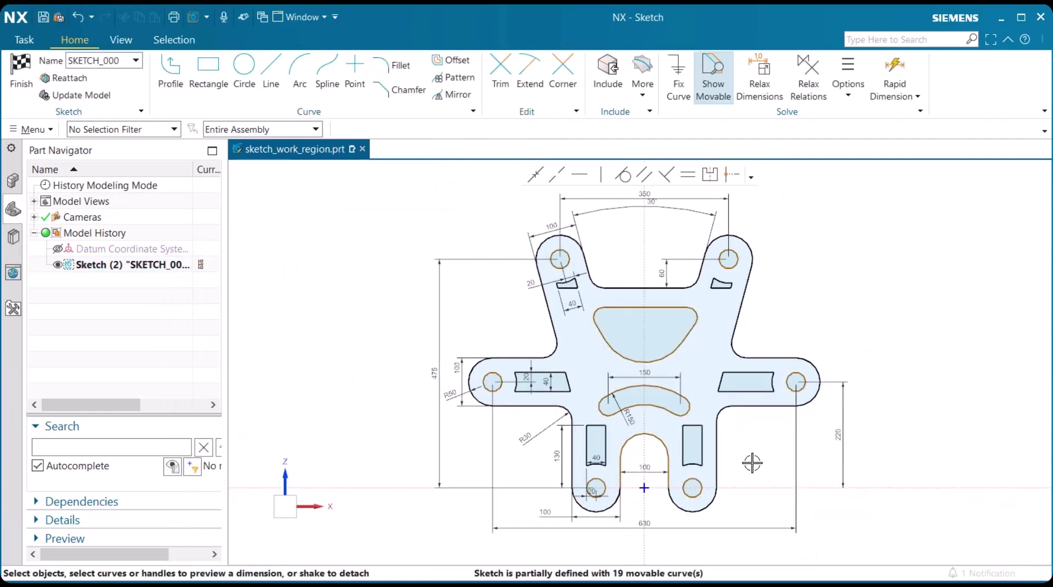
- Try to move the upper arc of the curved slot freely
scroll(751, 462, "up", 1)
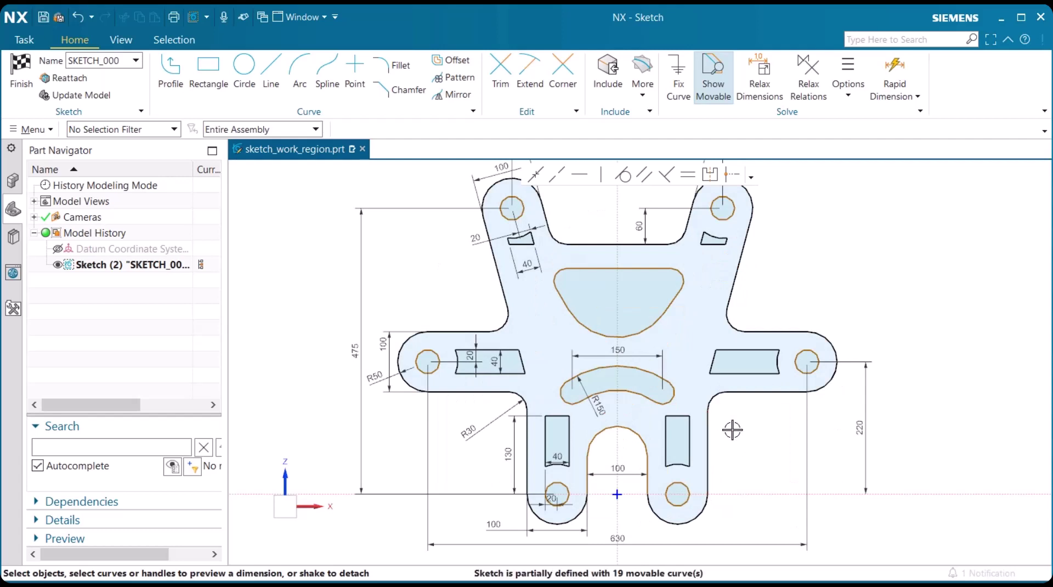
scroll(666, 325, "up", 2)
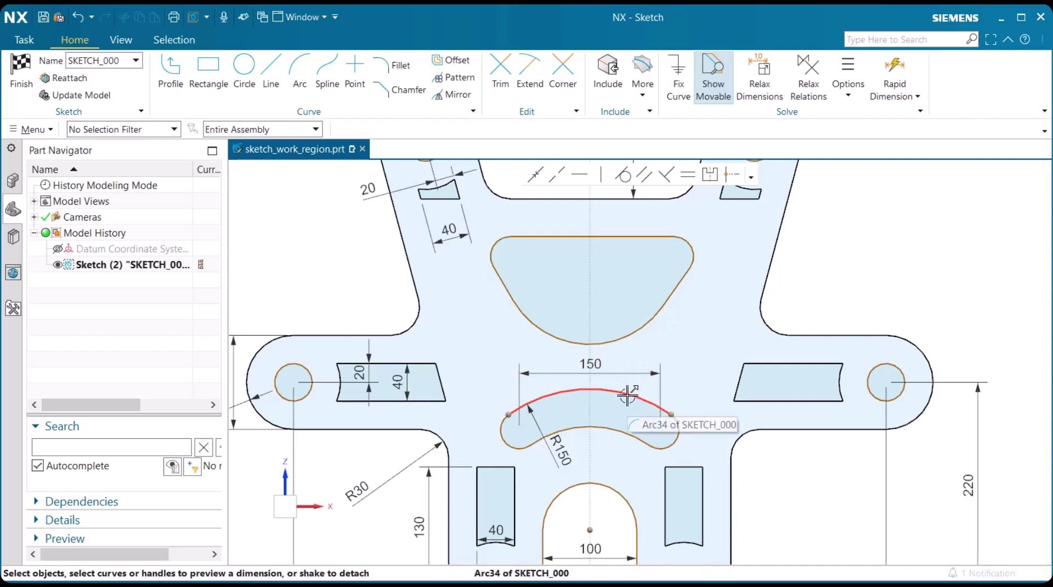
mouse_move(628, 395)
left_mouse_down()
mouse_move(626, 376)
mouse_move(628, 427)
mouse_move(627, 369)
mouse_move(627, 394)
mouse_move(631, 376)
left_mouse_up()
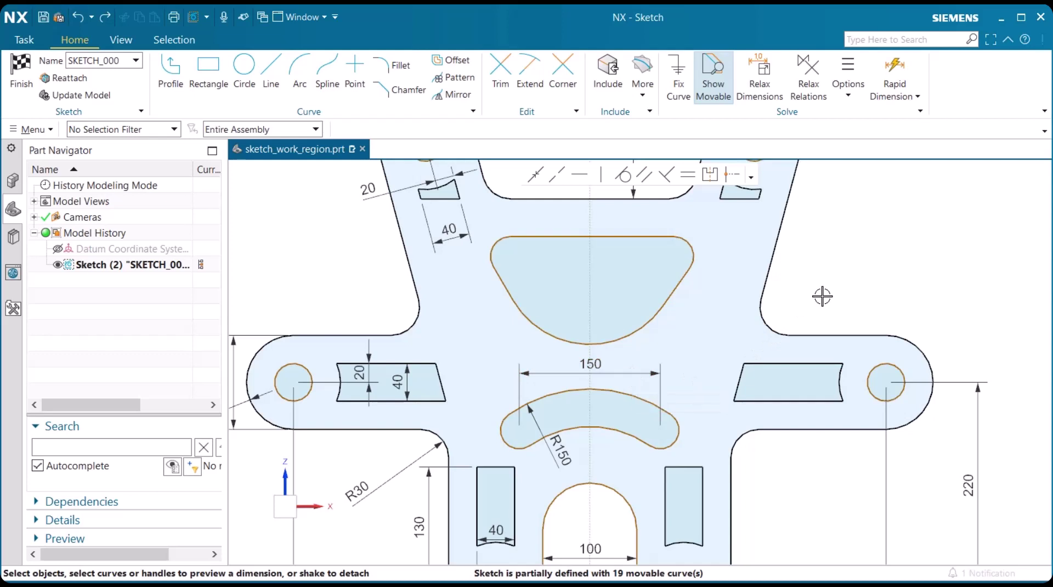
- Start a work region from selected objects and add the six curves outlining the large central opening
left_click(849, 93)
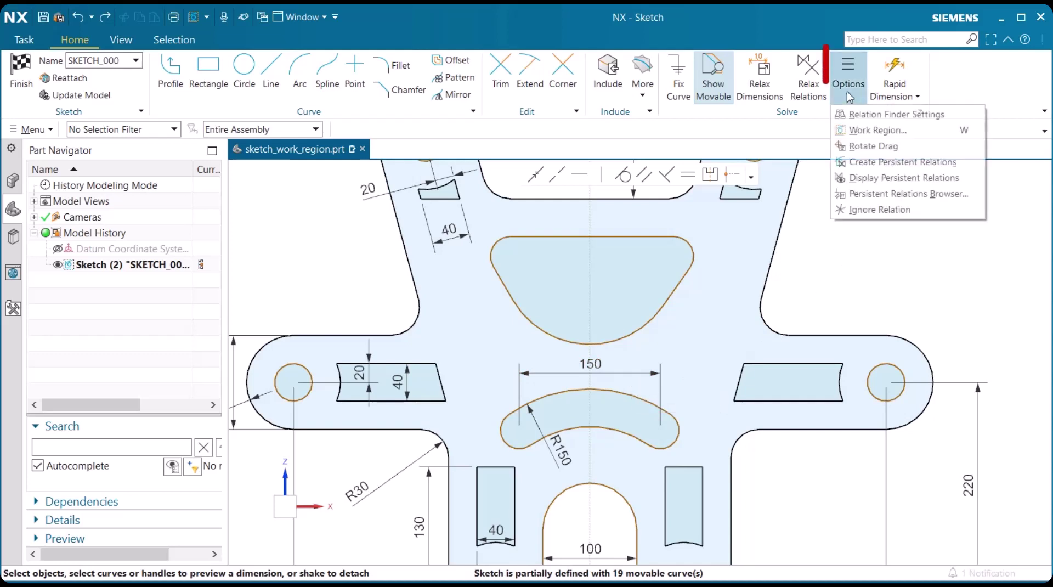
left_click(891, 133)
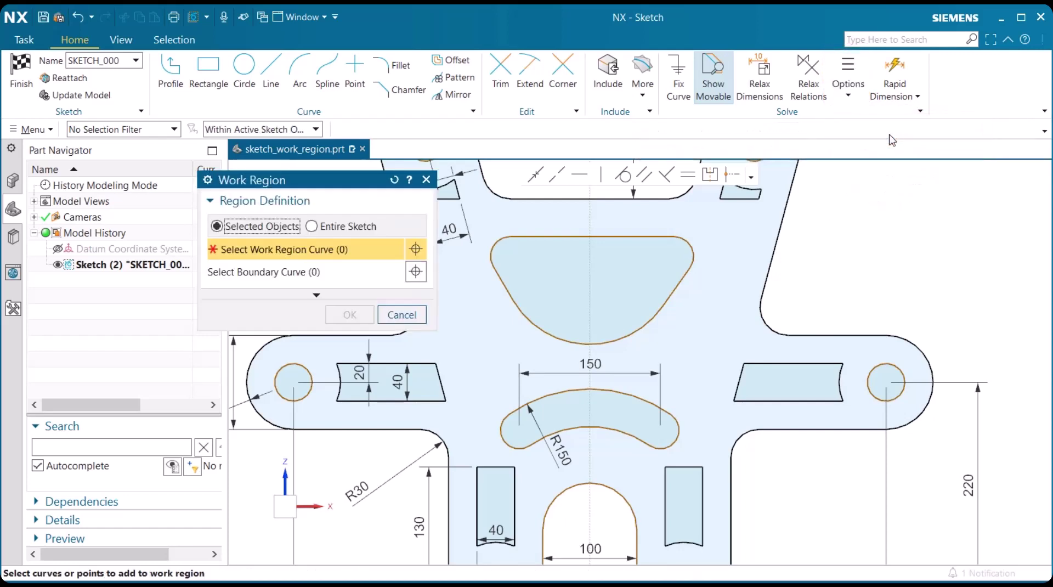
left_click_drag(338, 183, 292, 204)
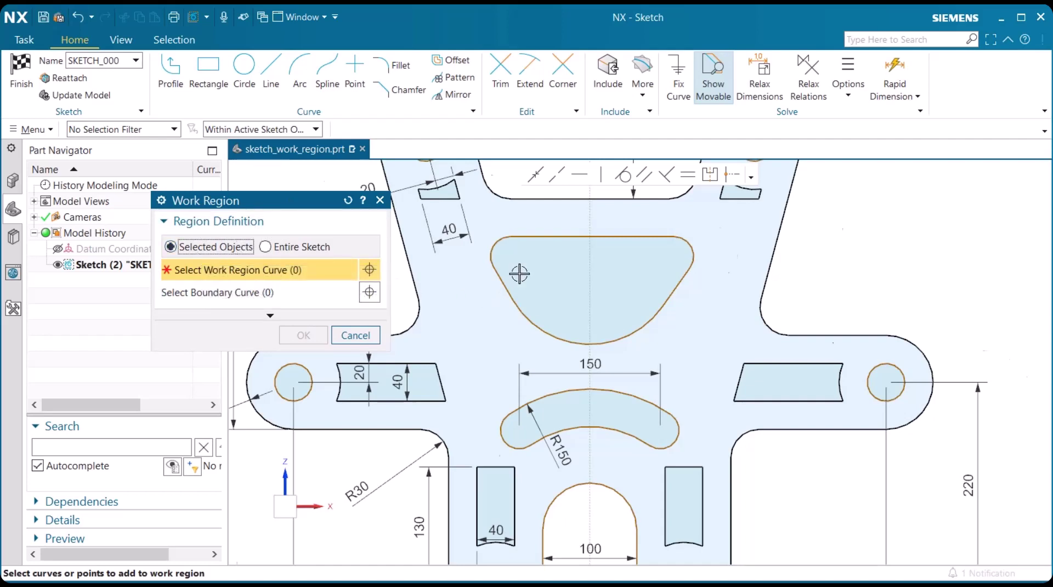
scroll(518, 274, "up", 2)
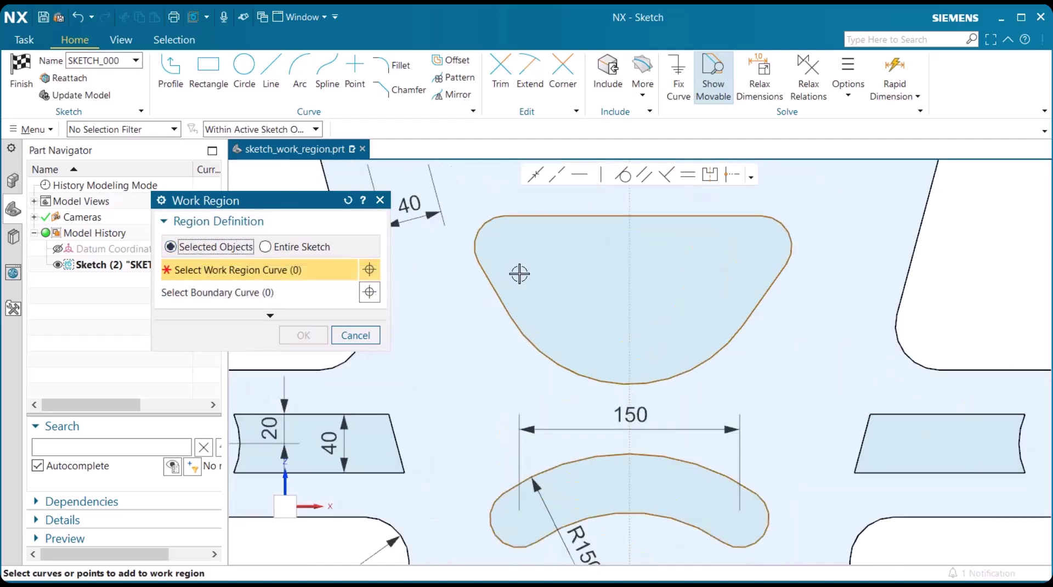
left_click(481, 234)
left_click(546, 217)
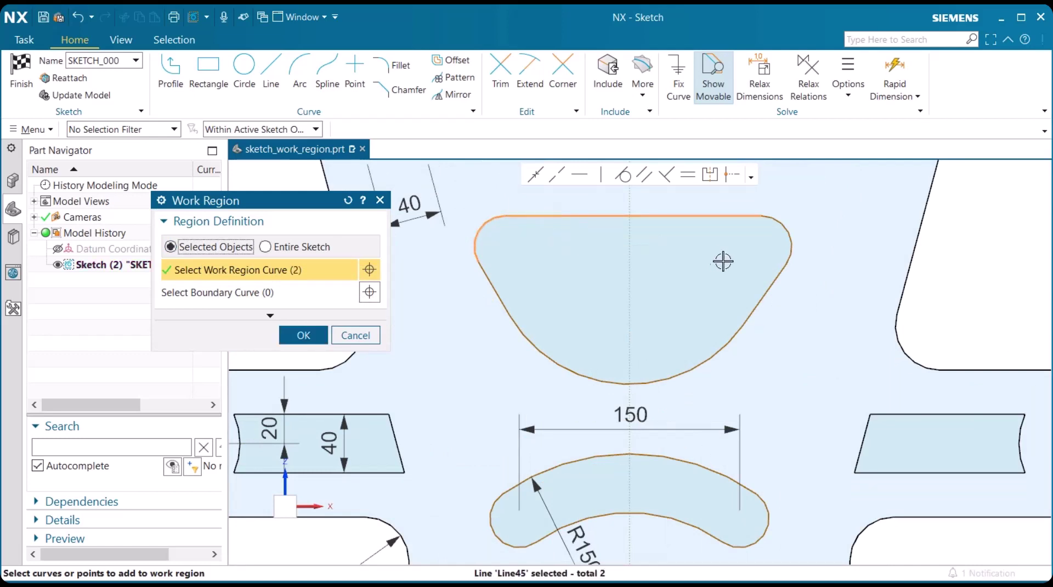
left_click(789, 231)
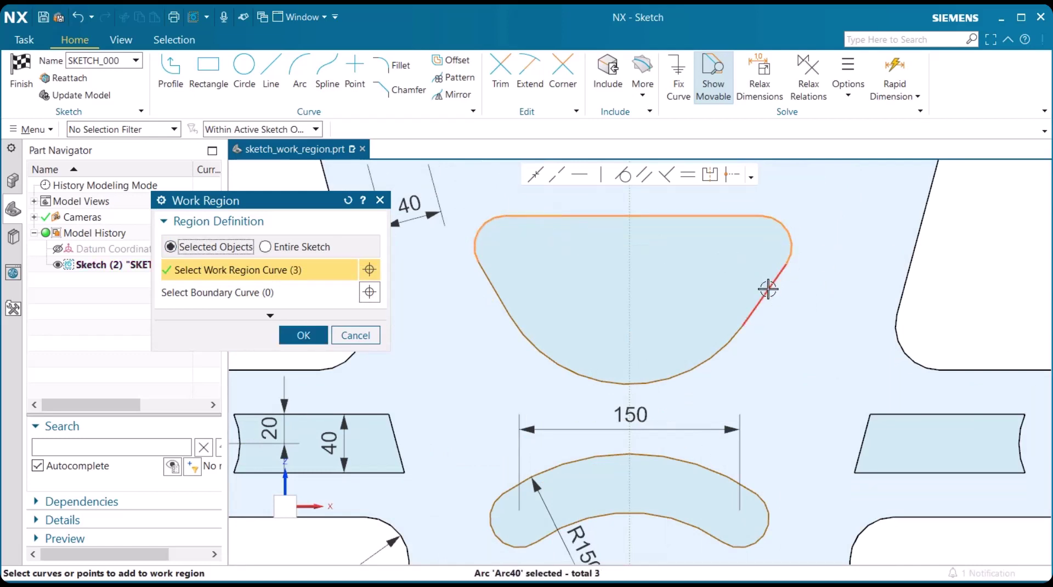
left_click(715, 356)
left_click(713, 356)
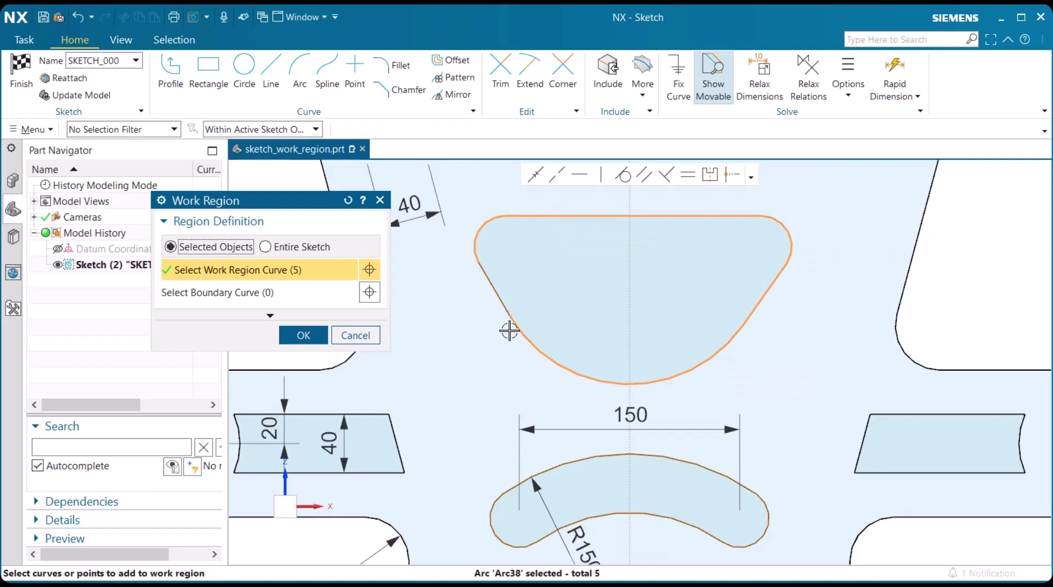
left_click(498, 302)
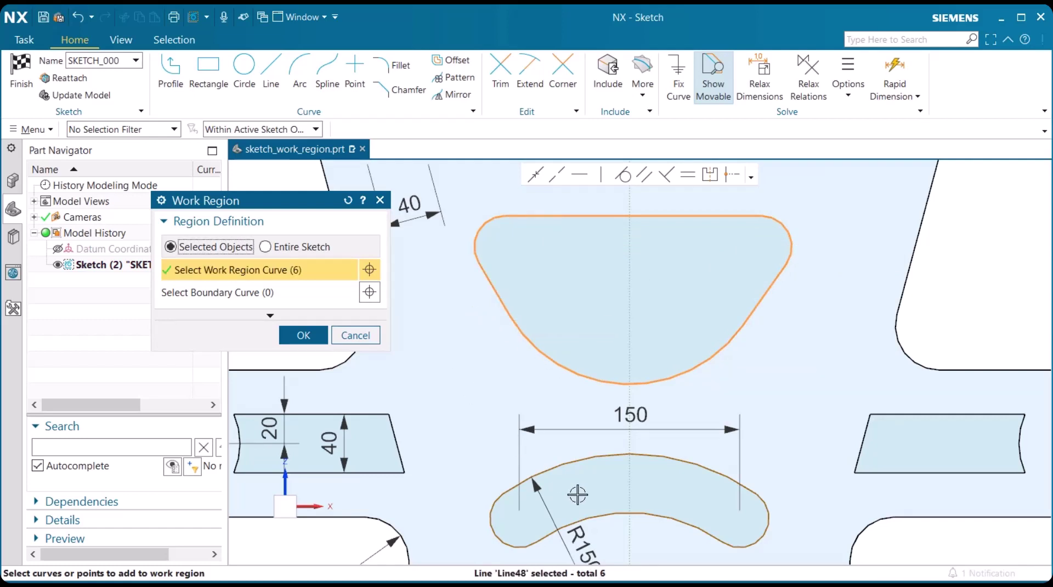
- Add the four curves of the curved slot to the work region and apply it
left_click(569, 462)
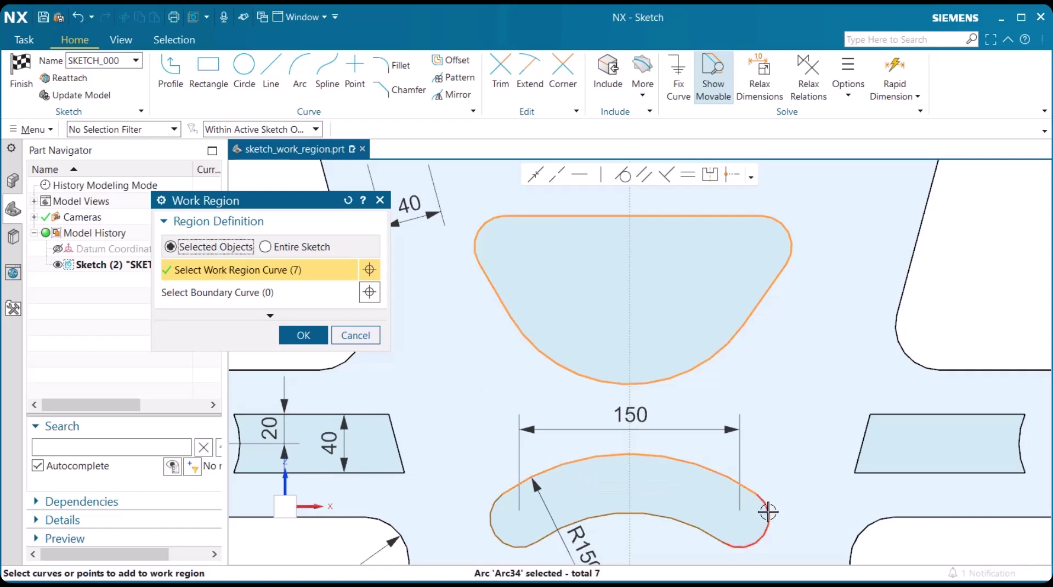
left_click(702, 527)
left_click(671, 516)
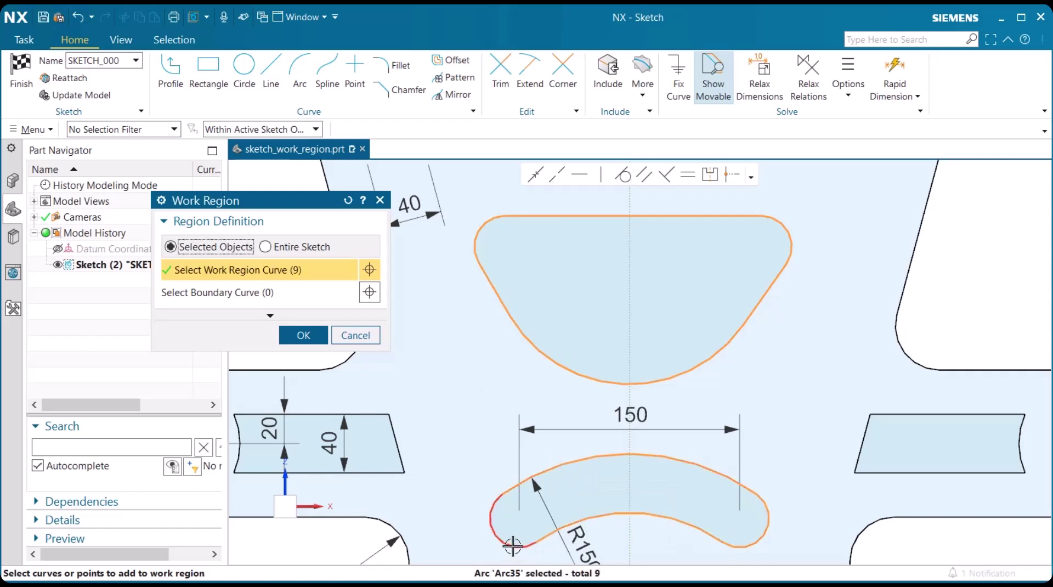
left_click(513, 545)
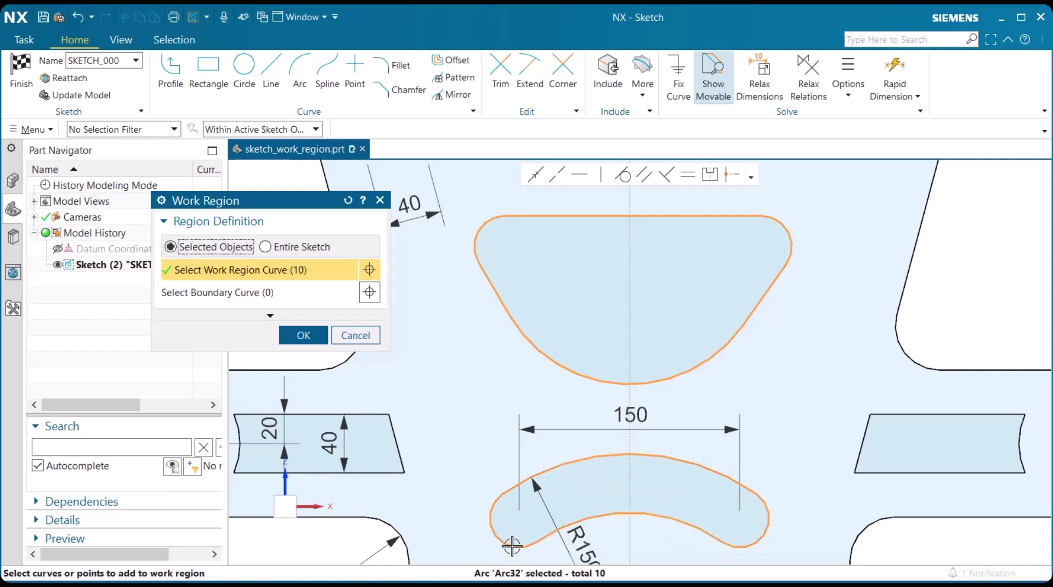
left_click(302, 336)
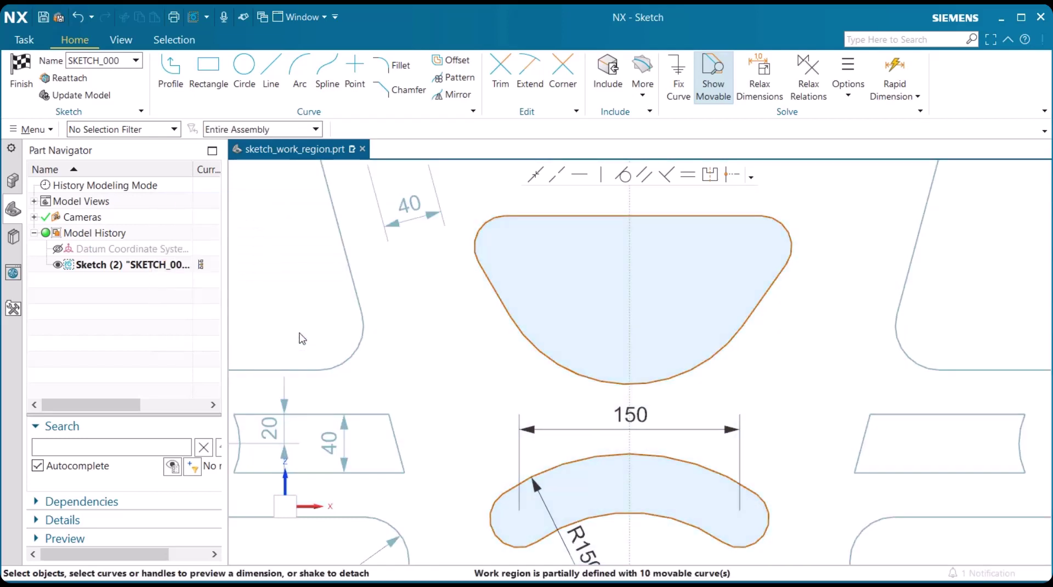
- Add a radius dimension of 30 to the left end arc of the curved slot in the work region
scroll(780, 439, "down", 1)
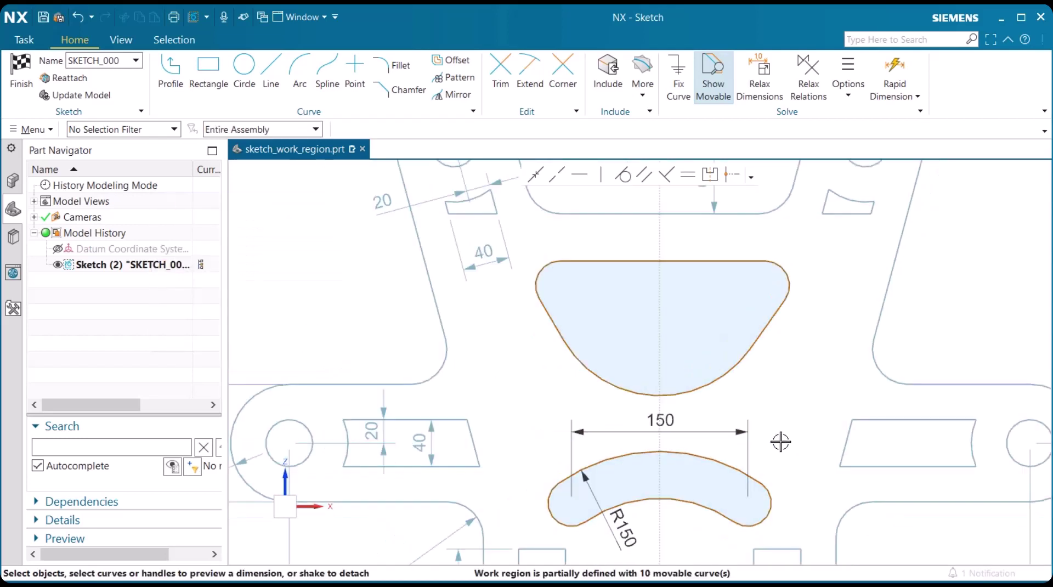
scroll(782, 441, "down", 1)
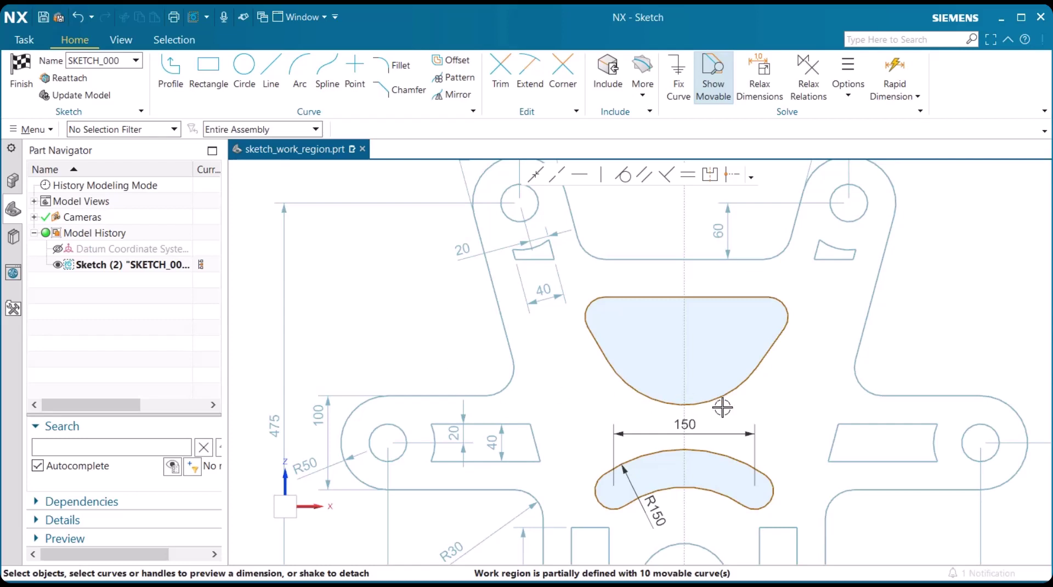
mouse_move(866, 435)
middle_mouse_down("shift")
mouse_move(806, 383)
mouse_move(695, 376)
middle_mouse_up("shift")
scroll(695, 376, "up", 3)
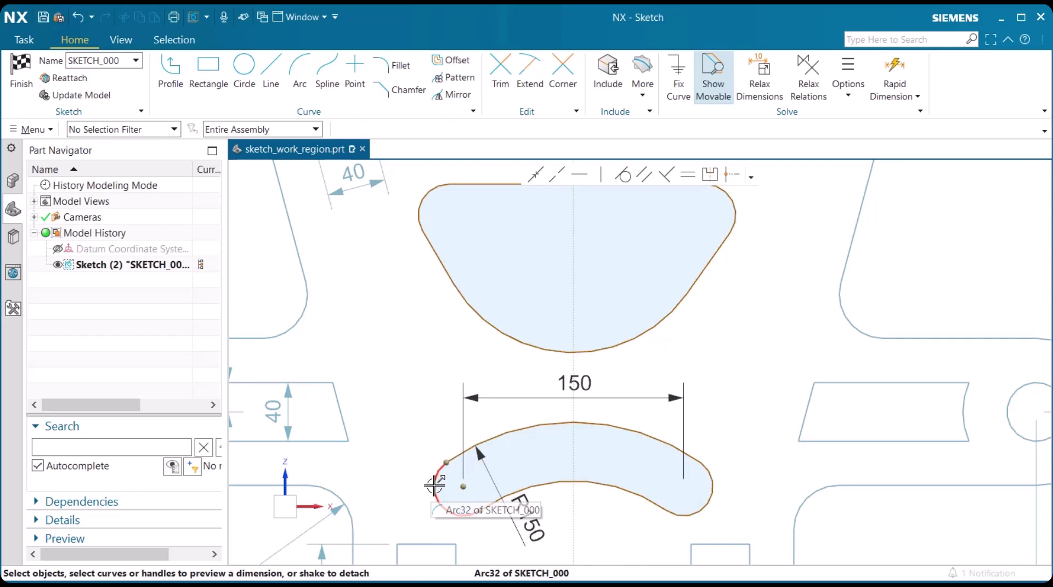
left_click(434, 485)
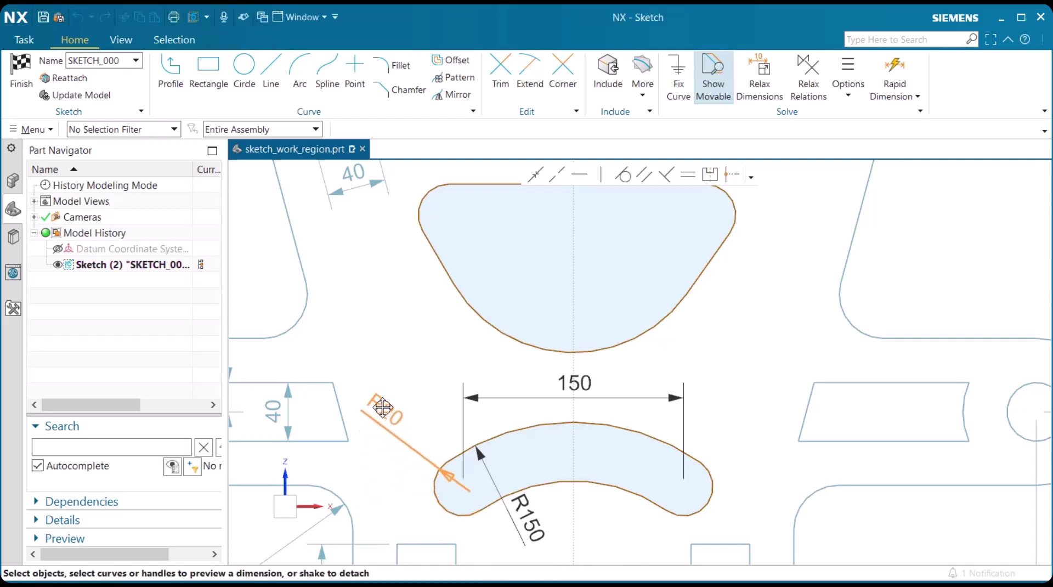
left_click(380, 406)
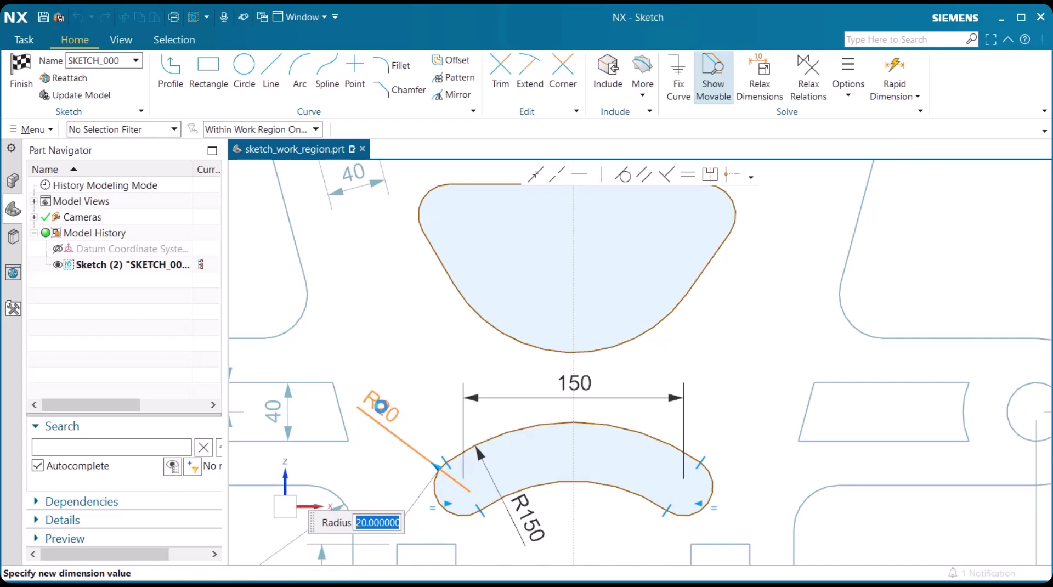
type("30")
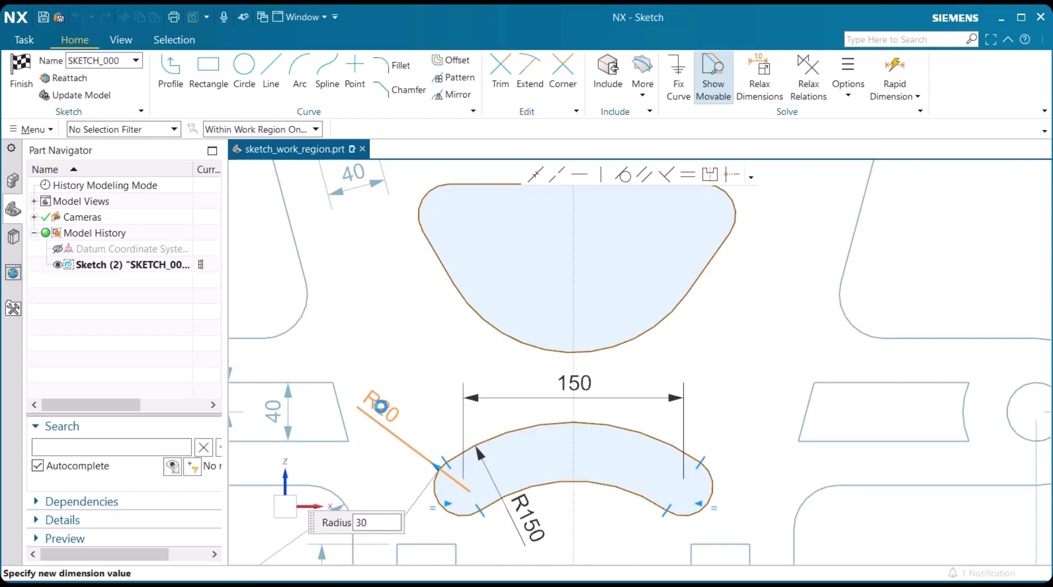
key("Return")
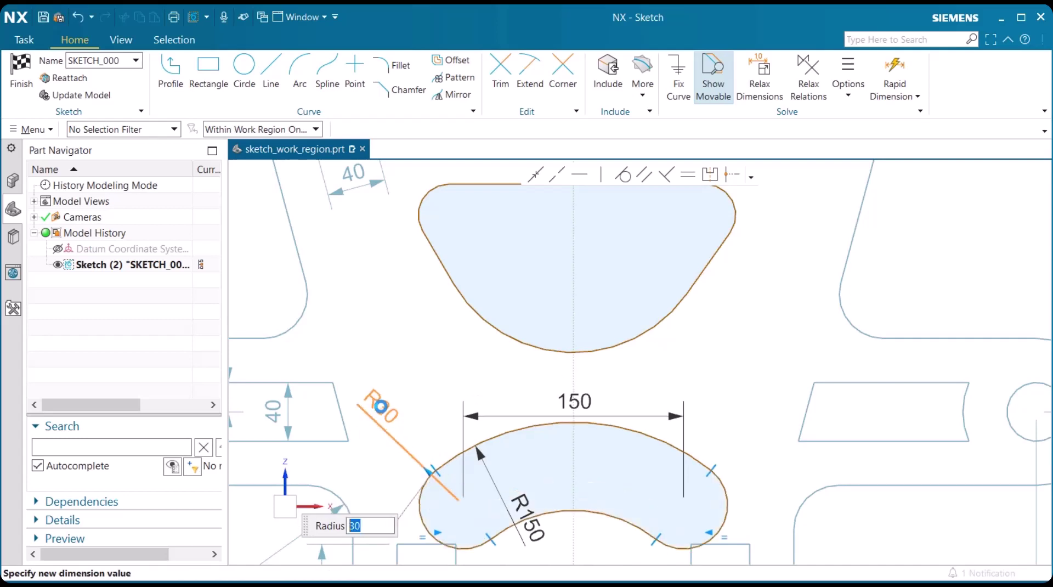
left_click(415, 346)
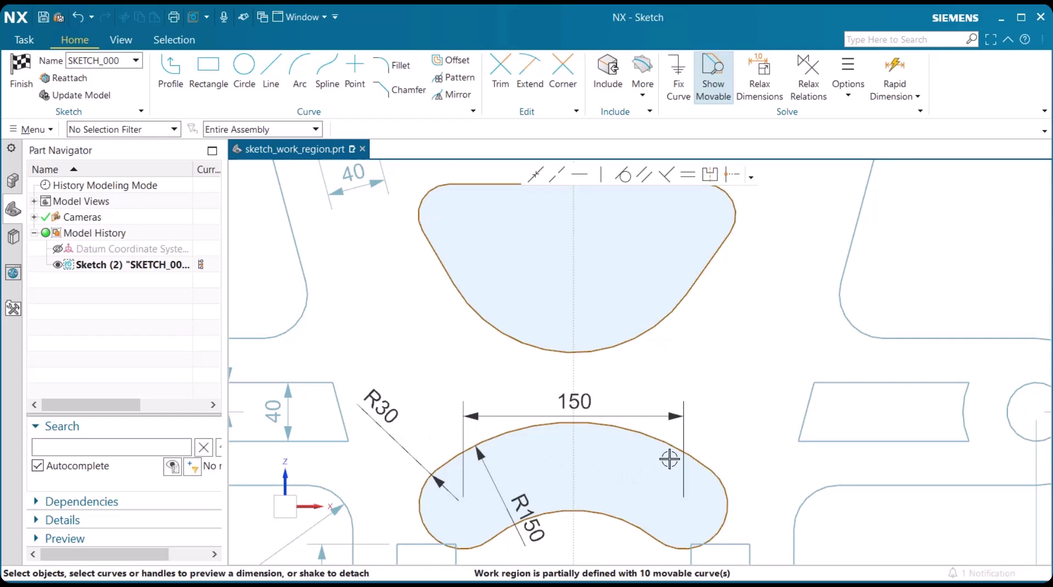
- Dimension the vertical distance from the sketch's horizontal axis to the curved slot's upper arc and set it to 225
mouse_move(700, 423)
middle_mouse_down("shift")
mouse_move(719, 407)
mouse_move(740, 273)
mouse_move(733, 253)
middle_mouse_up("shift")
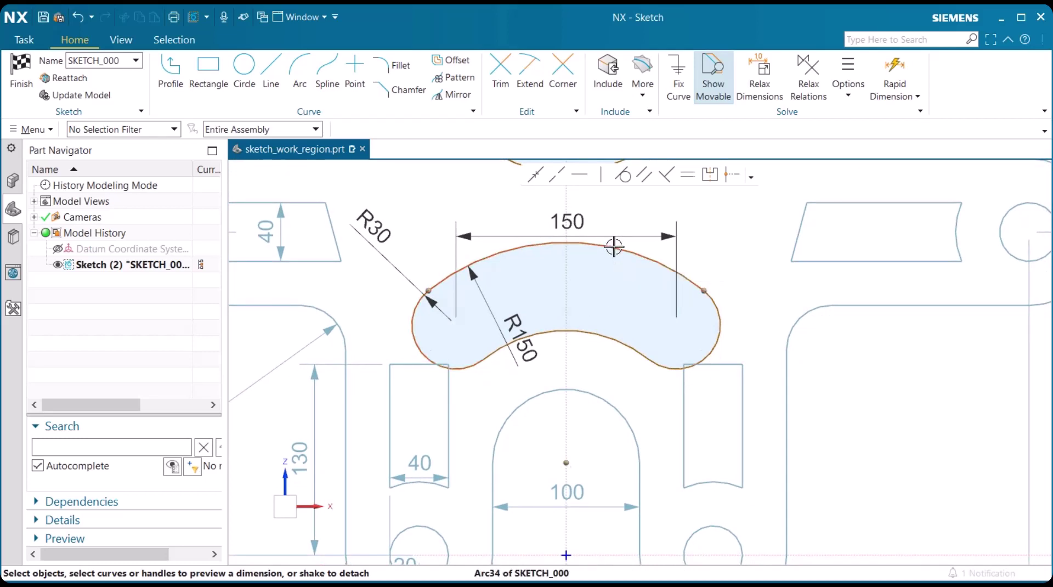
left_click(614, 246)
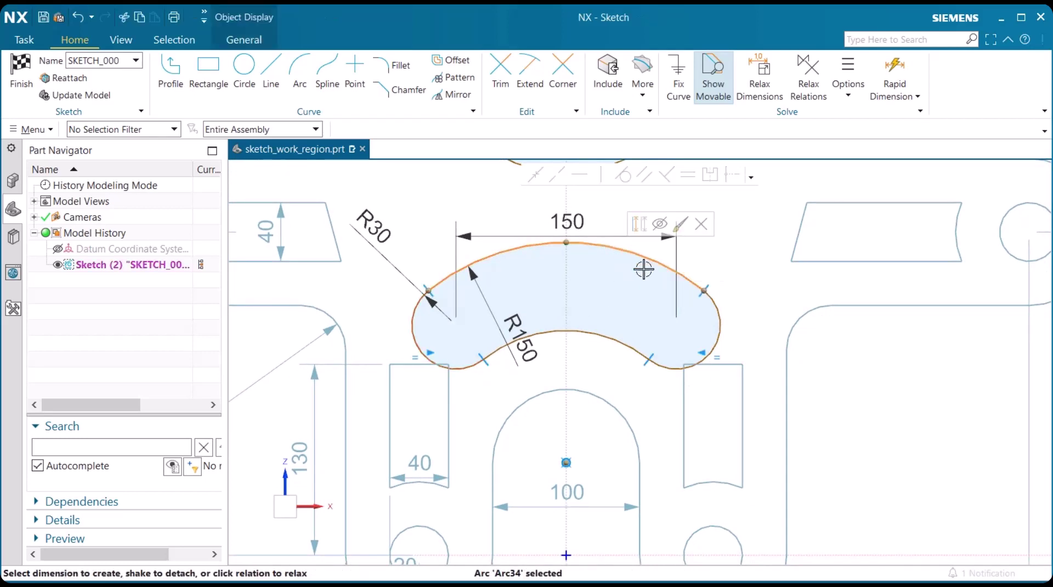
left_click(857, 555)
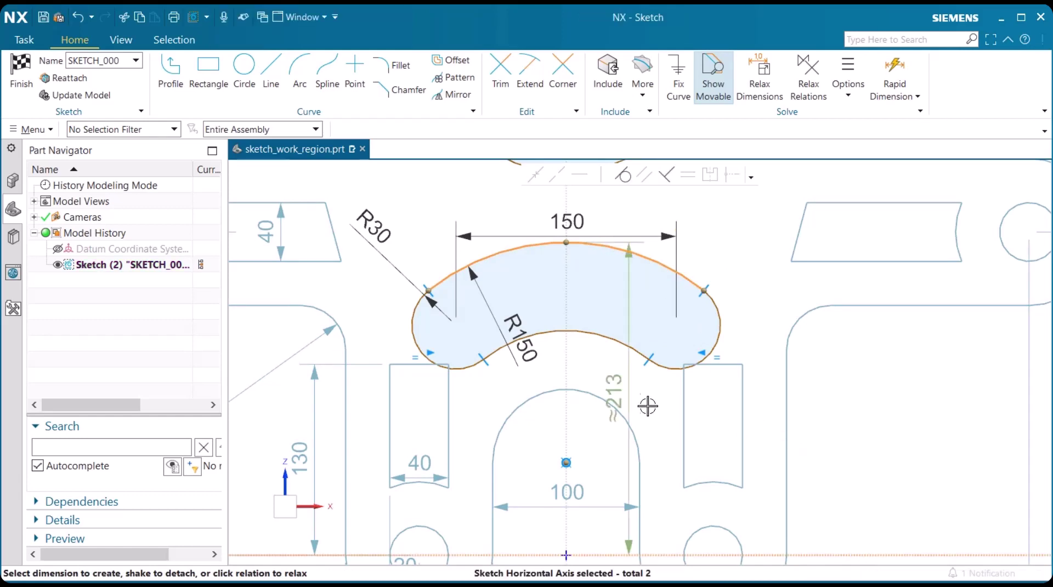
left_click_drag(608, 391, 762, 385)
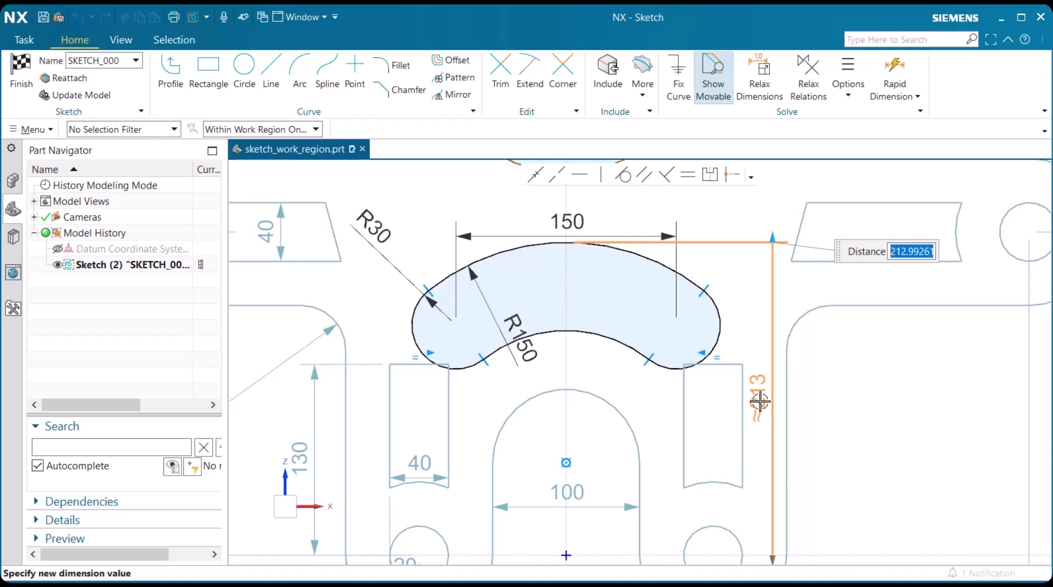
type("225")
key("Return")
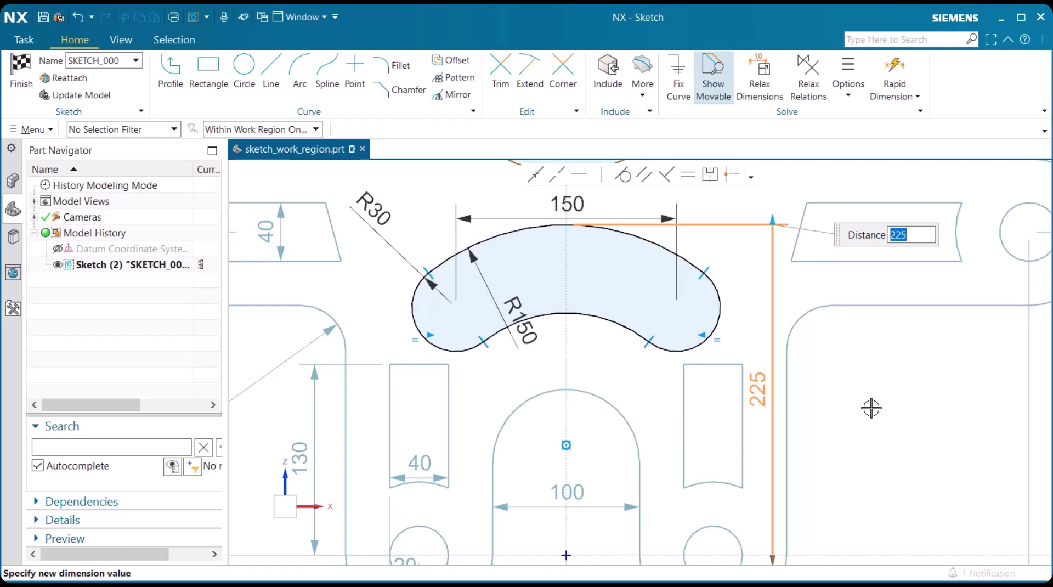
left_click(920, 436)
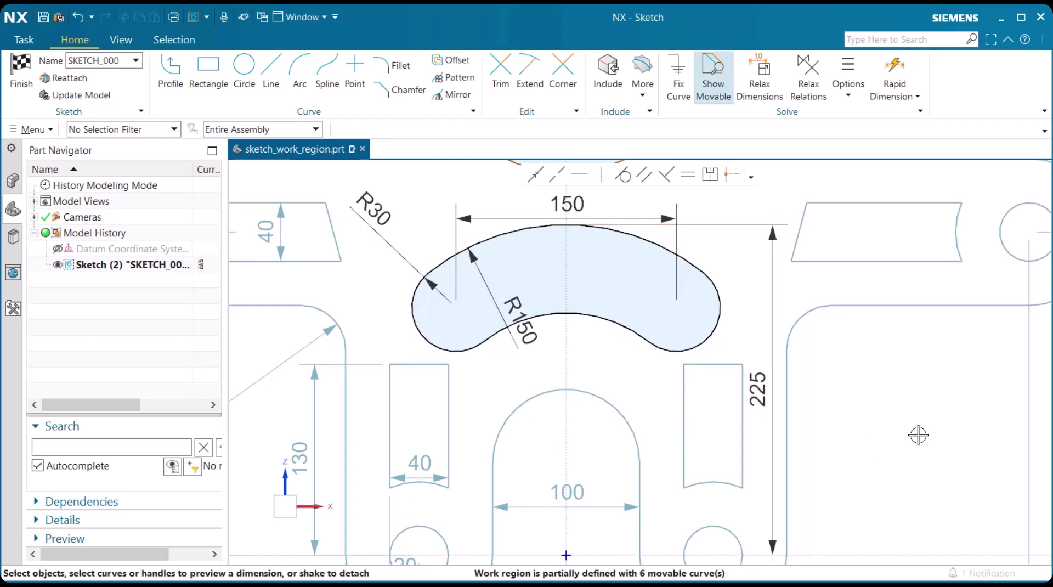
scroll(874, 406, "down", 3)
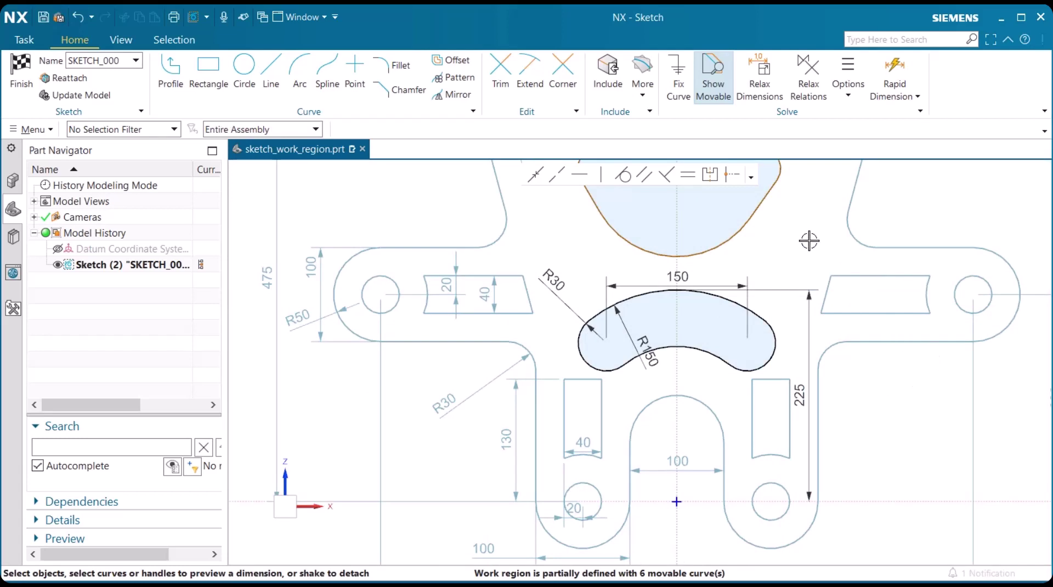
mouse_move(808, 239)
middle_mouse_down("shift")
mouse_move(773, 303)
mouse_move(716, 325)
middle_mouse_up("shift")
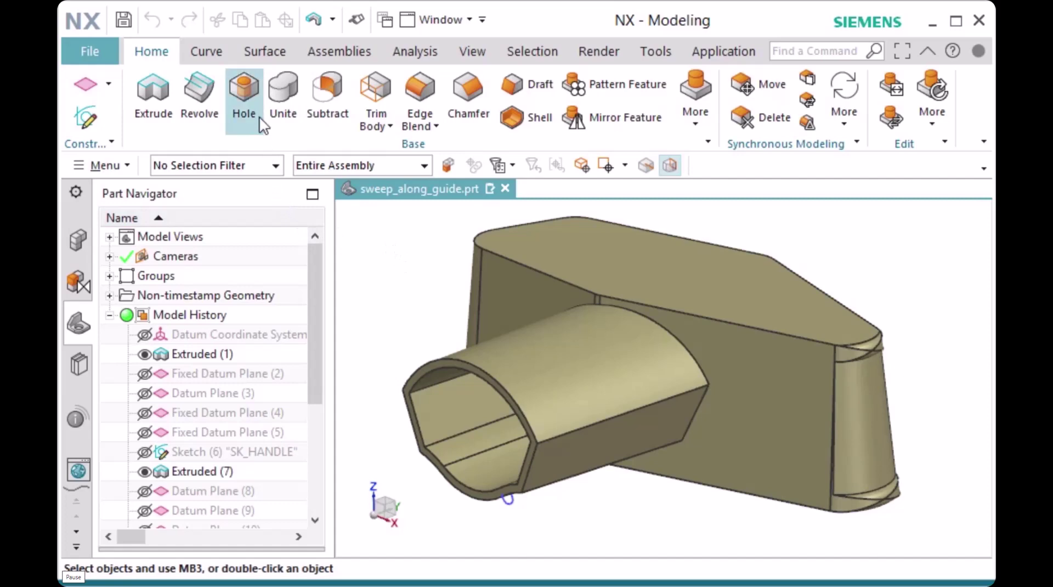
- Start Sweep Along Guide in sweep_along_guide.prt and pick the small SK_LIP sketch profile below the tube opening as the section
left_click(263, 51)
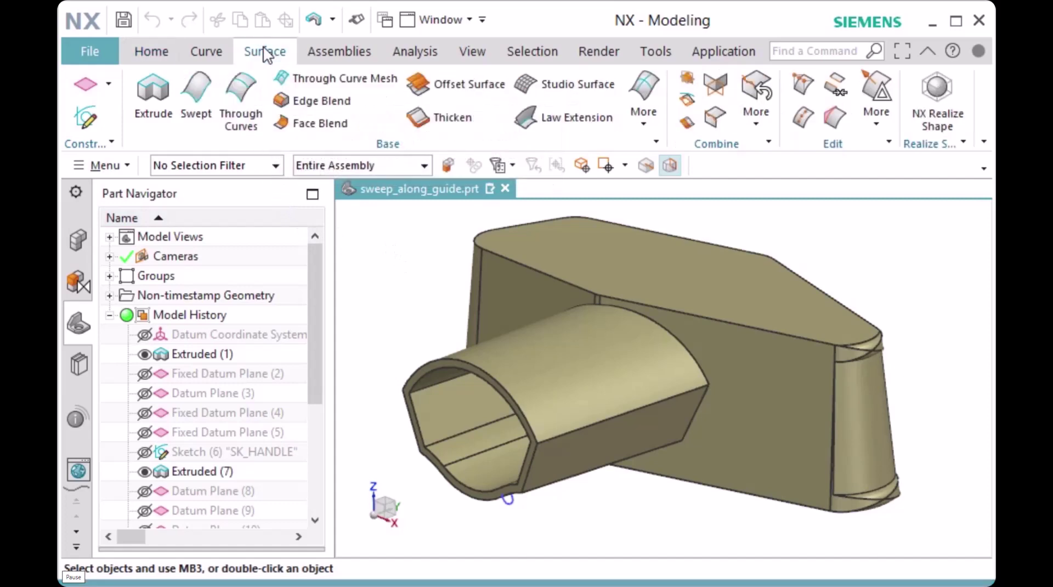
left_click(649, 104)
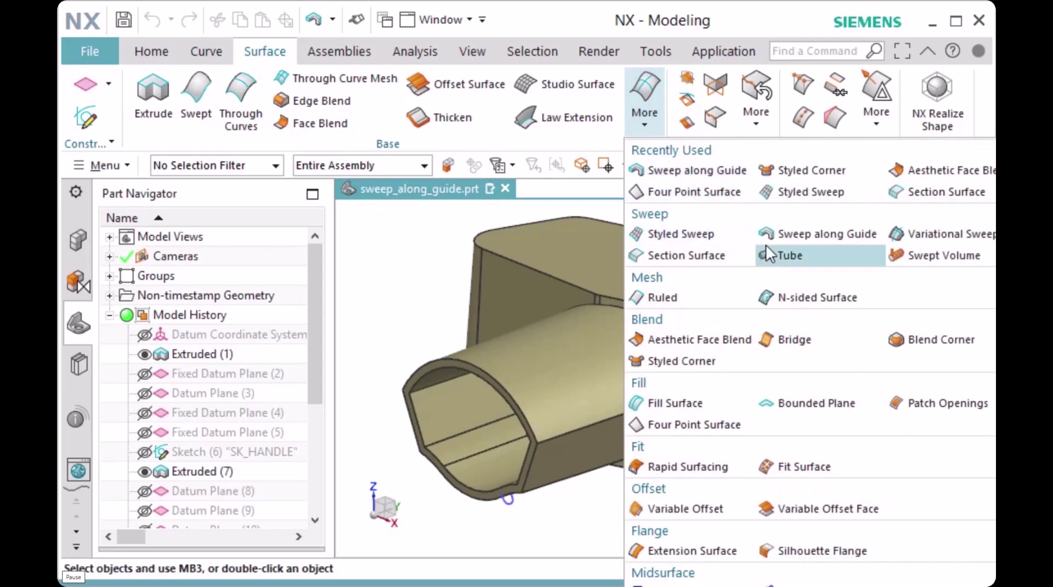
left_click(801, 235)
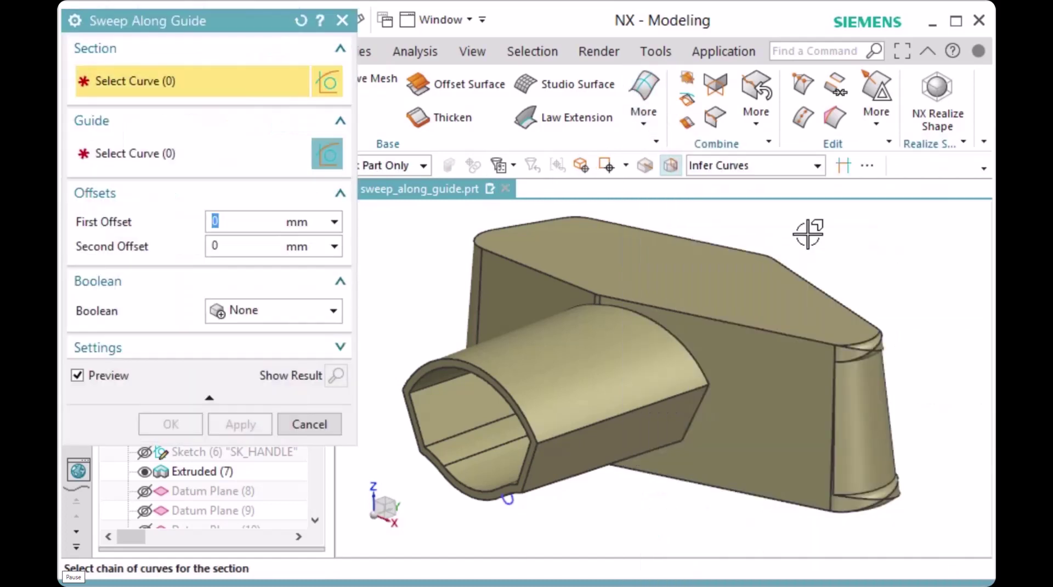
scroll(740, 329, "up", 5)
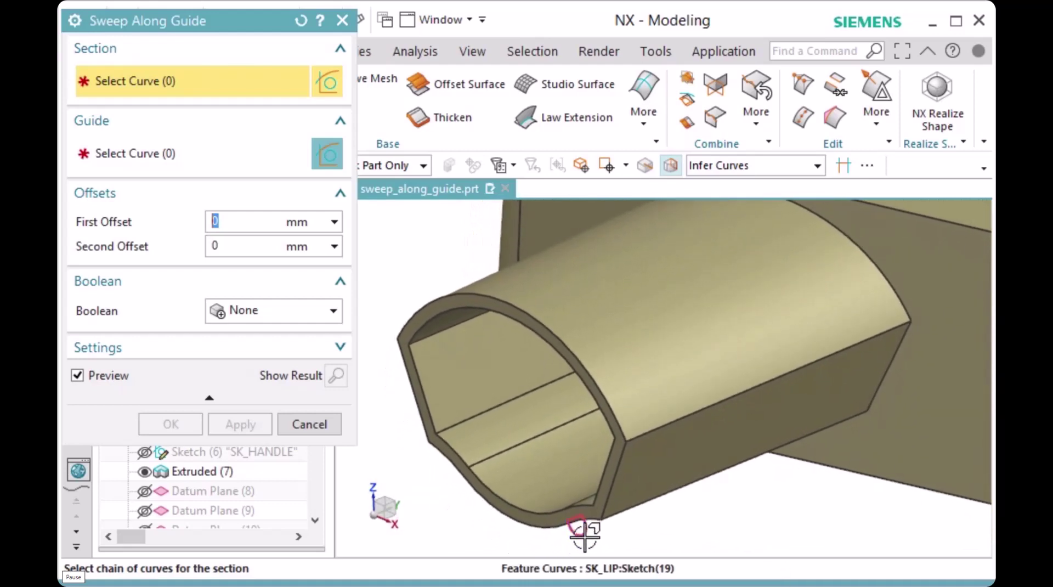
left_click(590, 529)
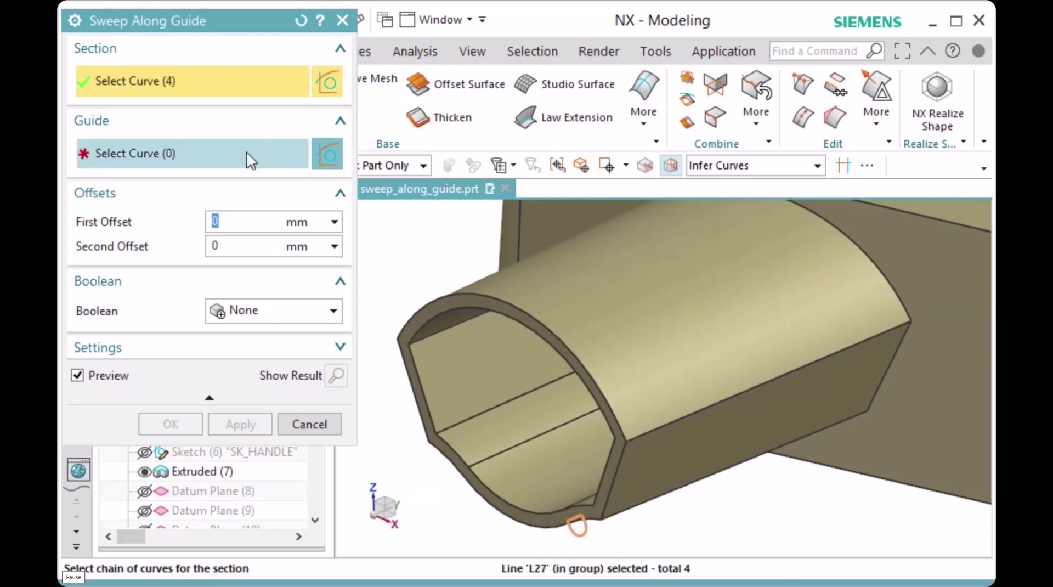
- Define the sweep guide as connected curves using Chain Between, running around the outer edges of the tube's open end
left_click(188, 153)
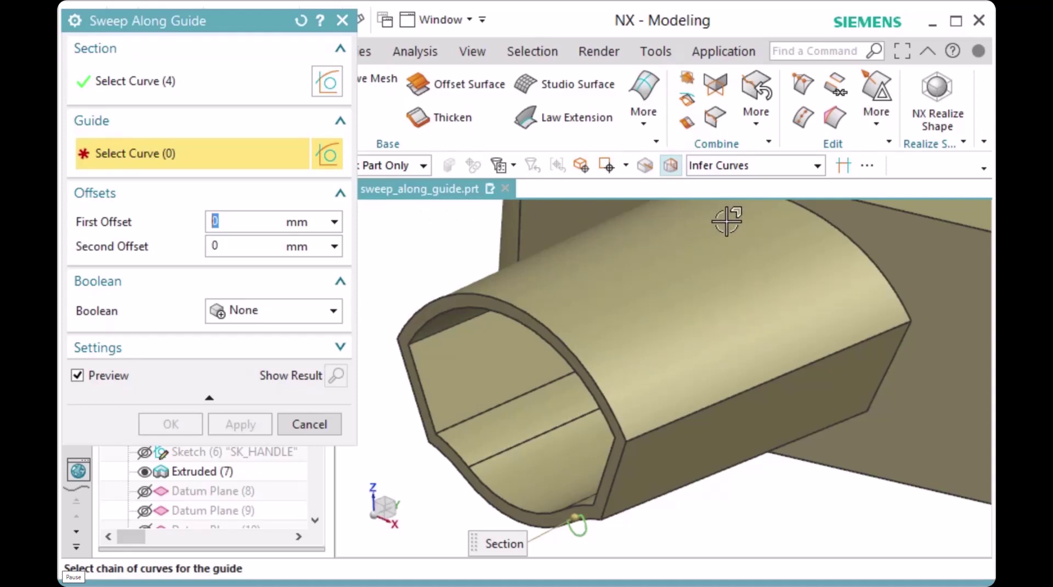
left_click(868, 164)
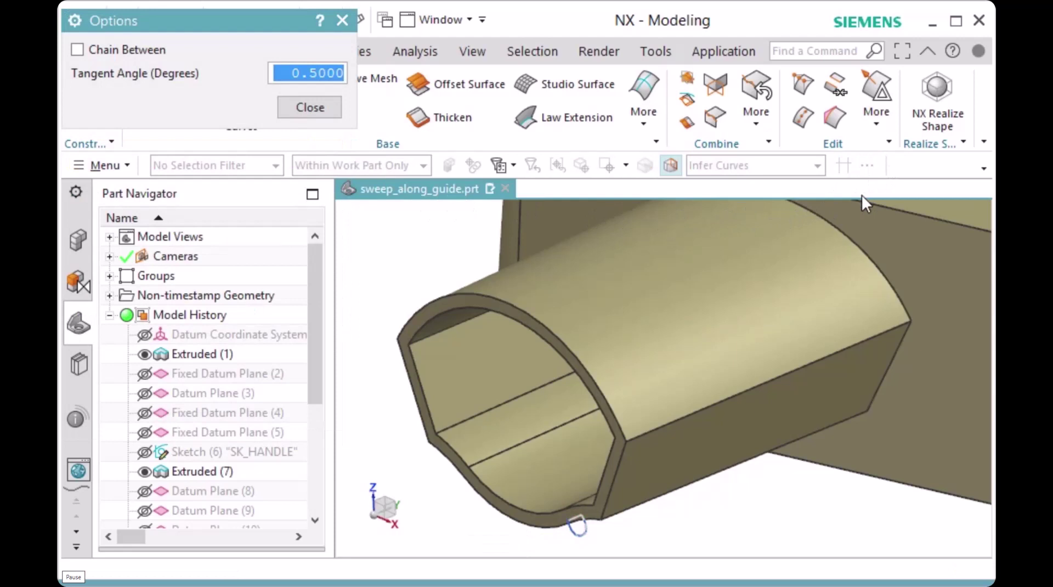
left_click(94, 50)
left_click(309, 108)
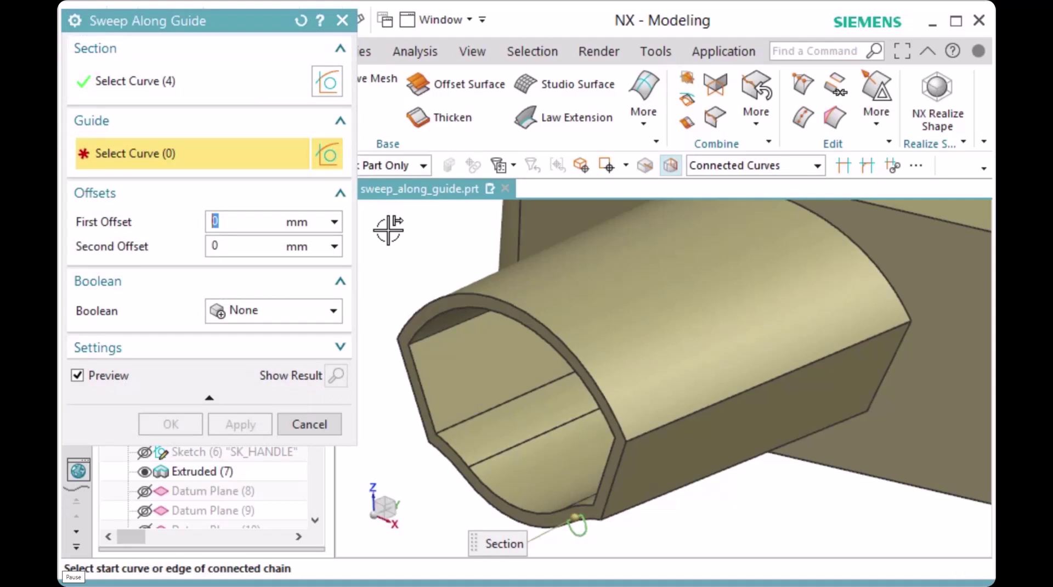
left_click(555, 528)
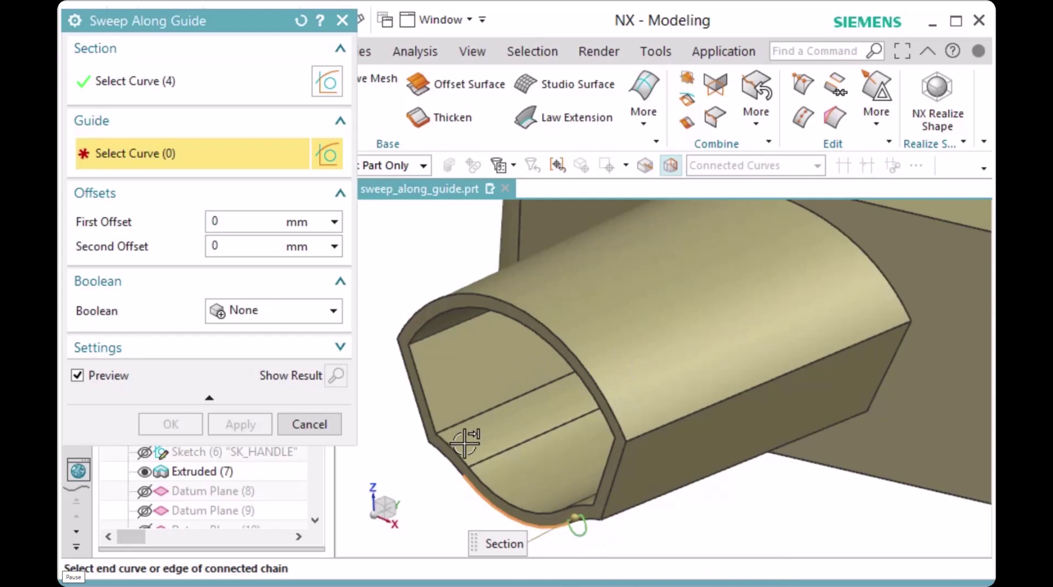
left_click(434, 456)
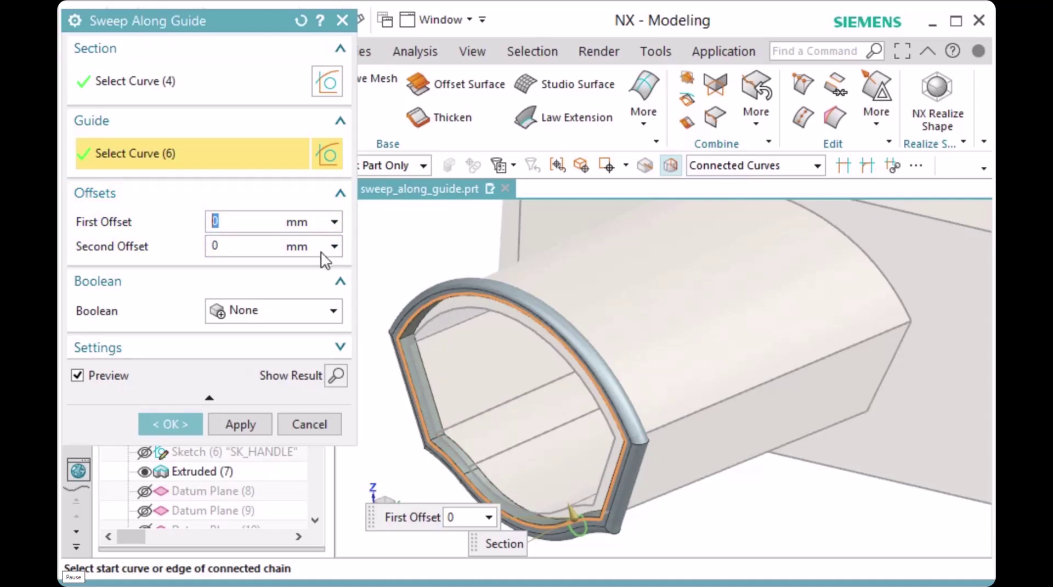
- Unite the swept lip with the existing body and complete the Sweep Along Guide feature
left_click(259, 311)
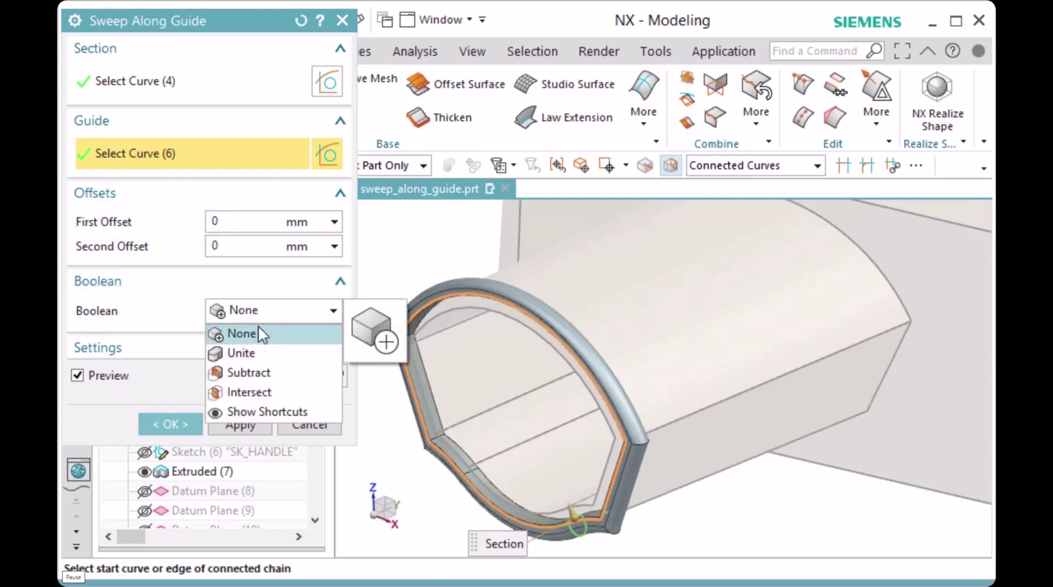
left_click(258, 351)
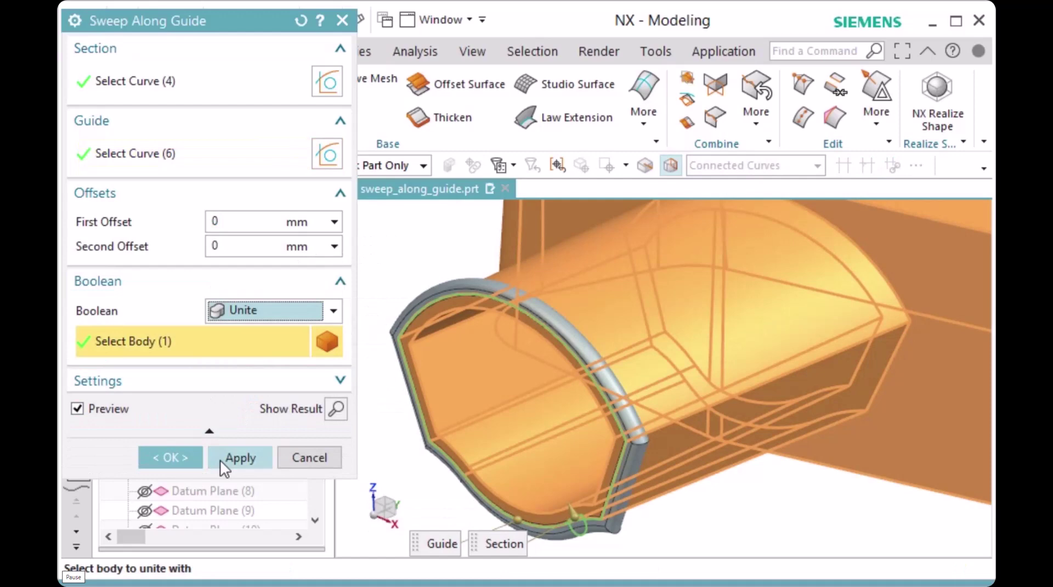
left_click(179, 458)
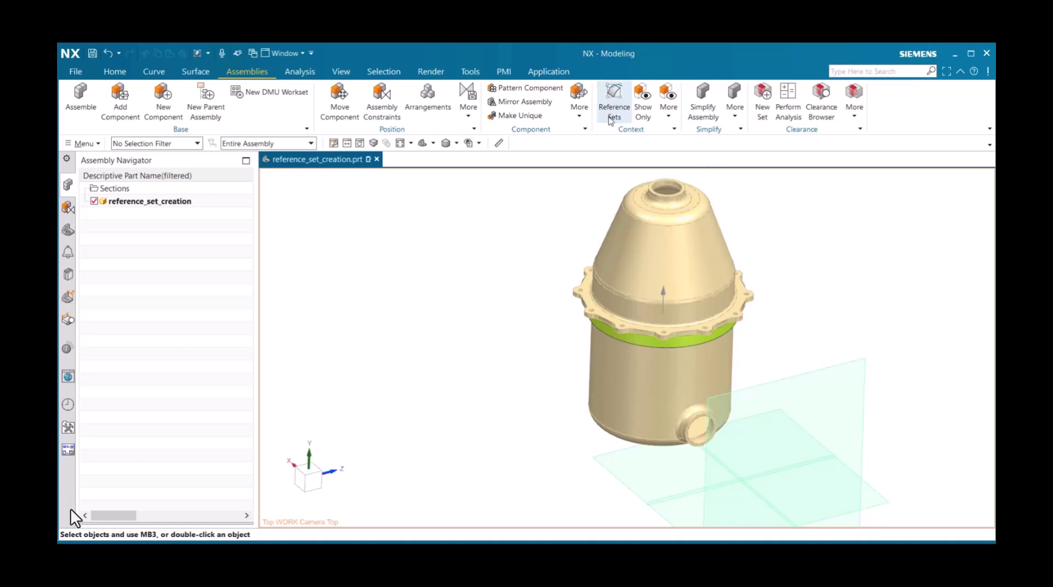
- Open Reference Sets for reference_set_creation, inspect the contents of the Model set, and add a new reference set
left_click(604, 116)
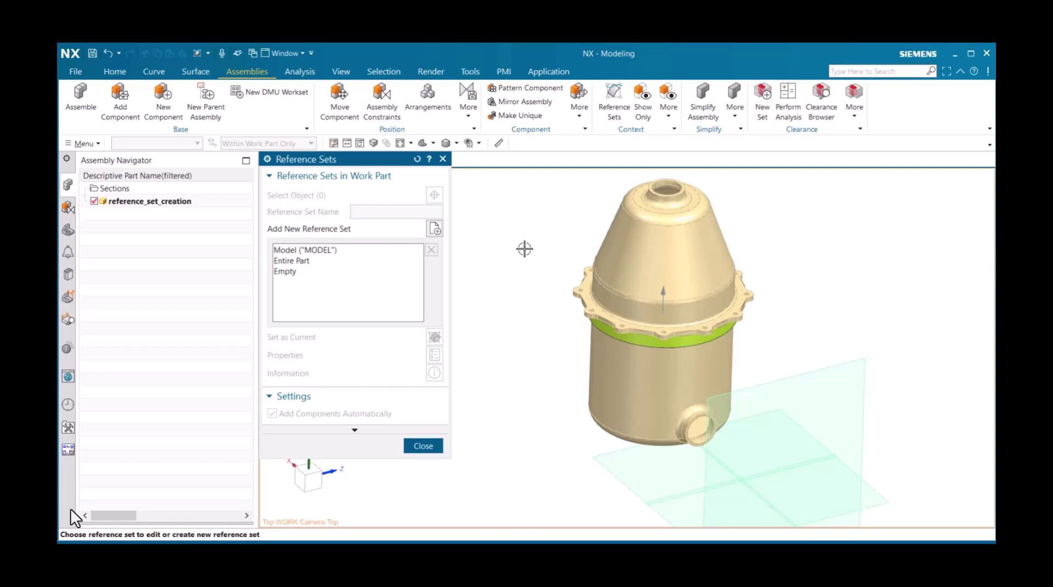
left_click(335, 250)
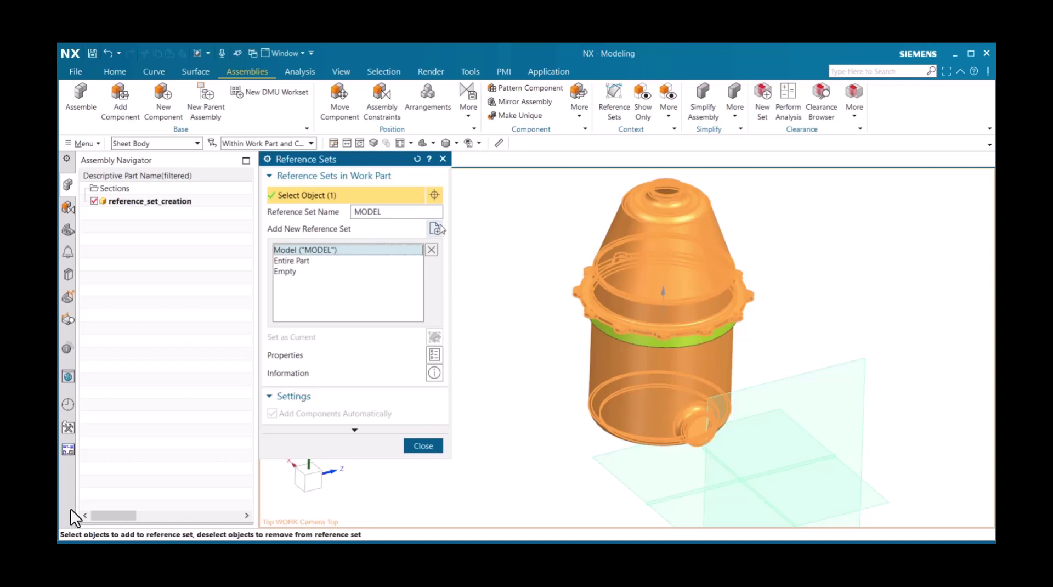
left_click(436, 229)
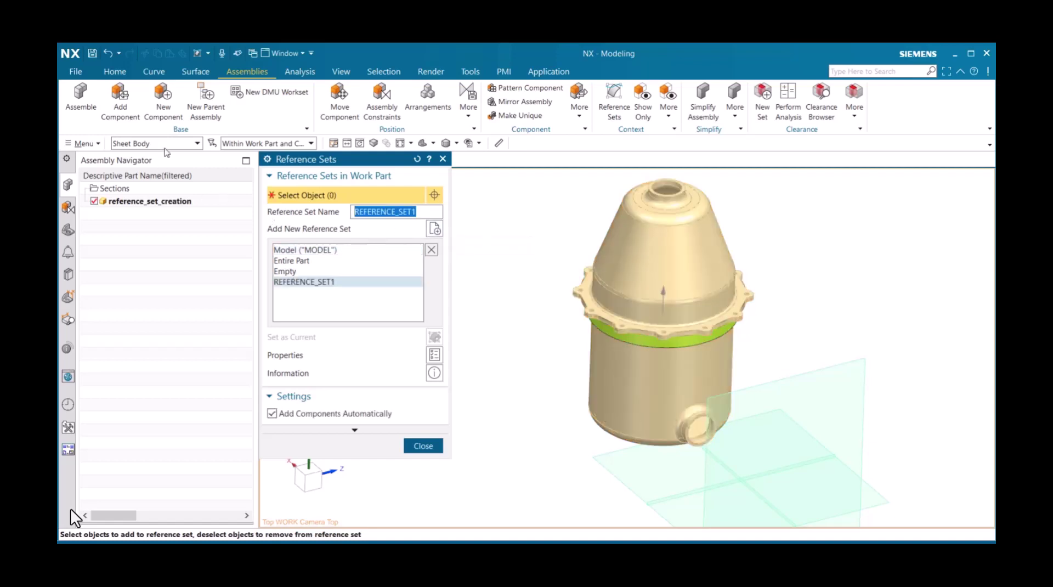
- Add all the vessel's curves to the new reference set using the Curve selection filter, and name the set Wireframe
left_click(164, 144)
left_click(158, 187)
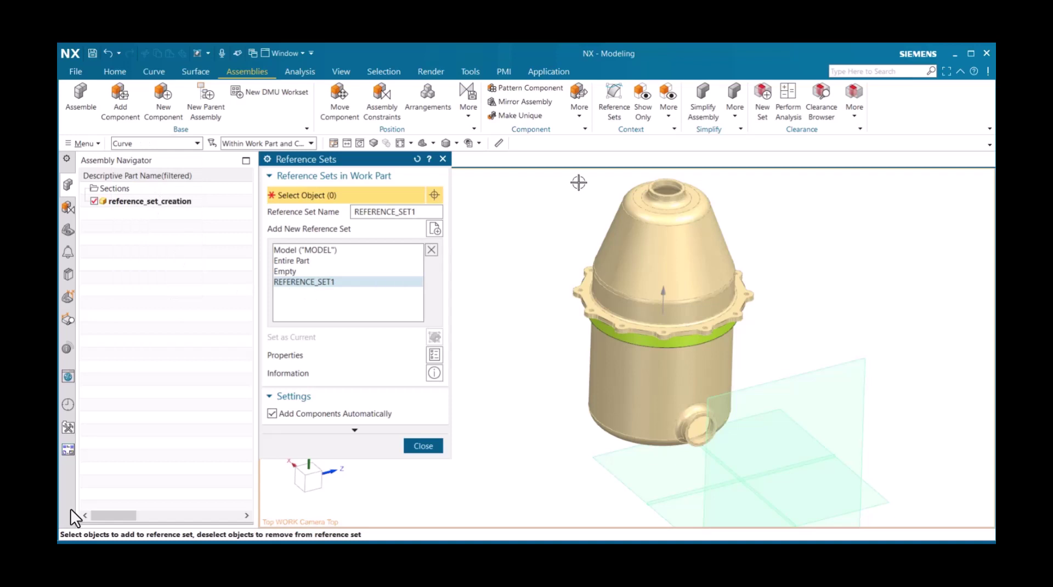
left_click_drag(568, 179, 780, 454)
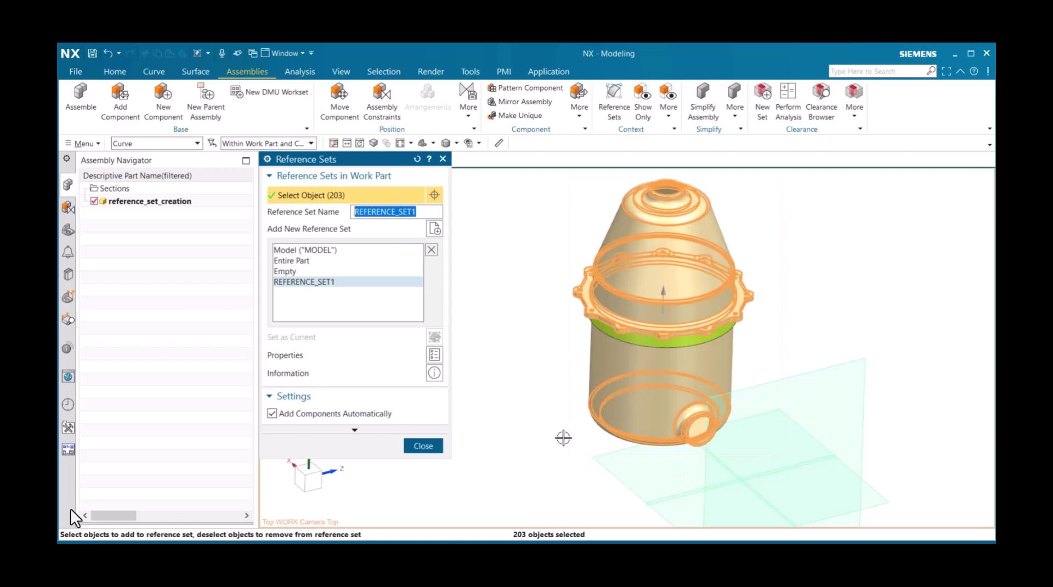
left_click(419, 211)
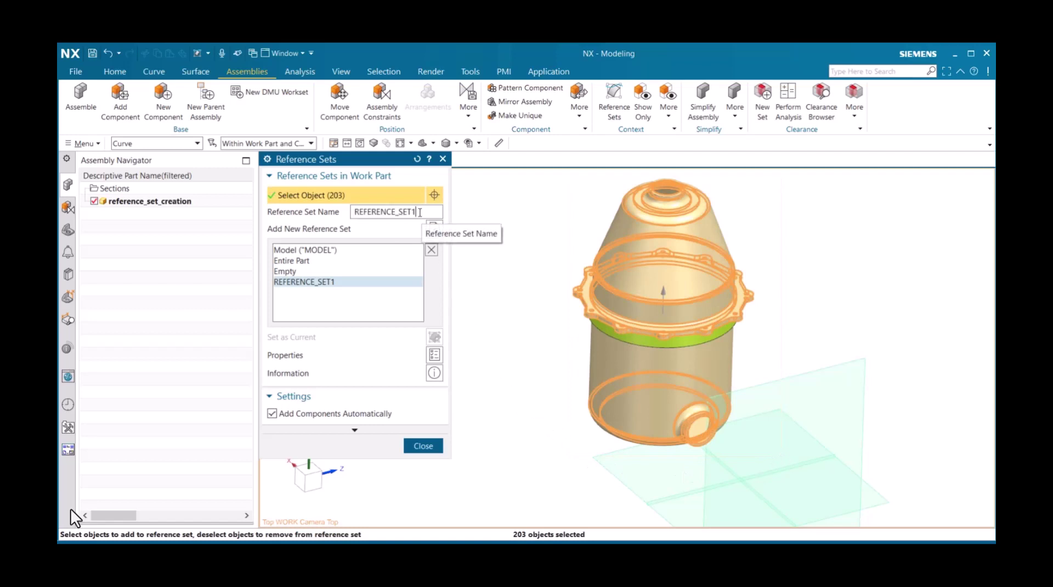
double_click(419, 212)
type("Wireframe")
key("Return")
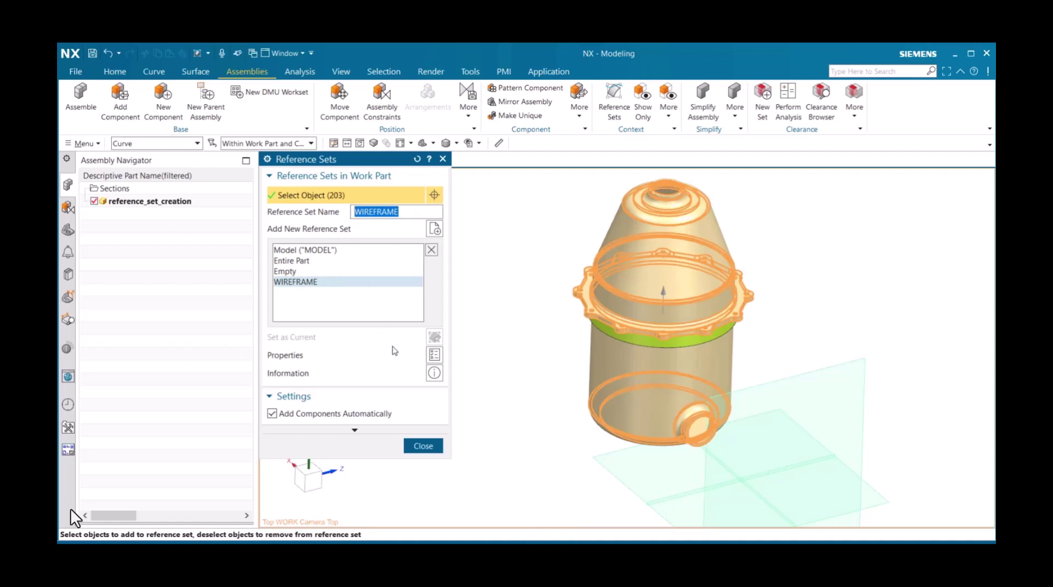
- Review the General and Attributes properties of the Wireframe reference set, then cancel out of them
left_click(432, 357)
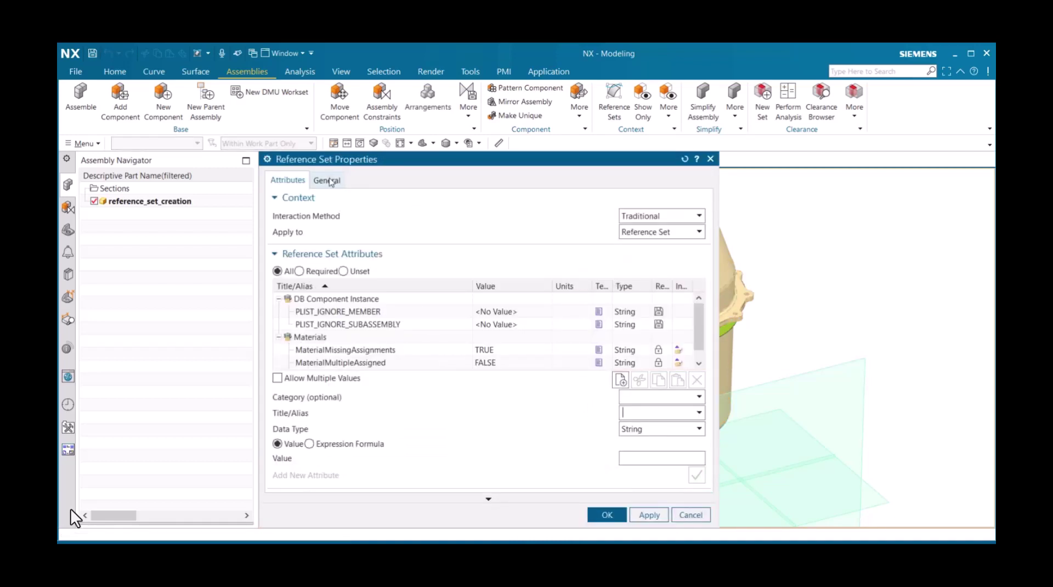
left_click(329, 181)
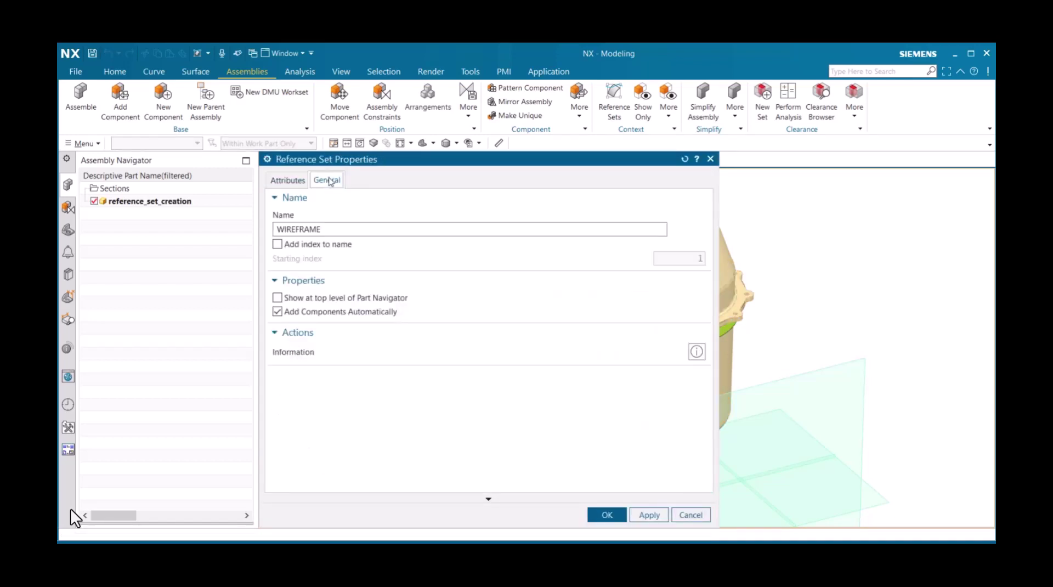
left_click(292, 180)
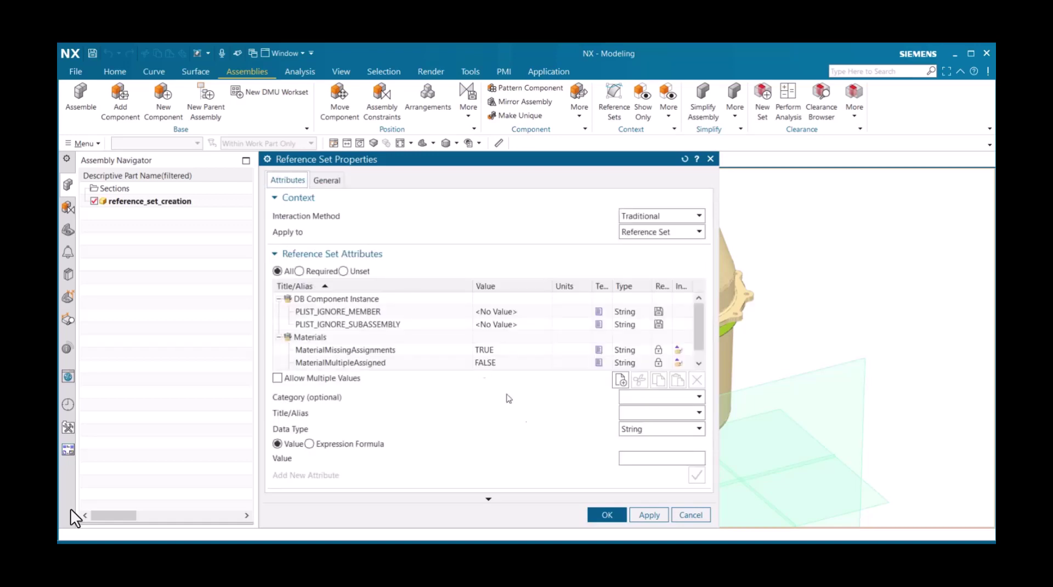
left_click(690, 514)
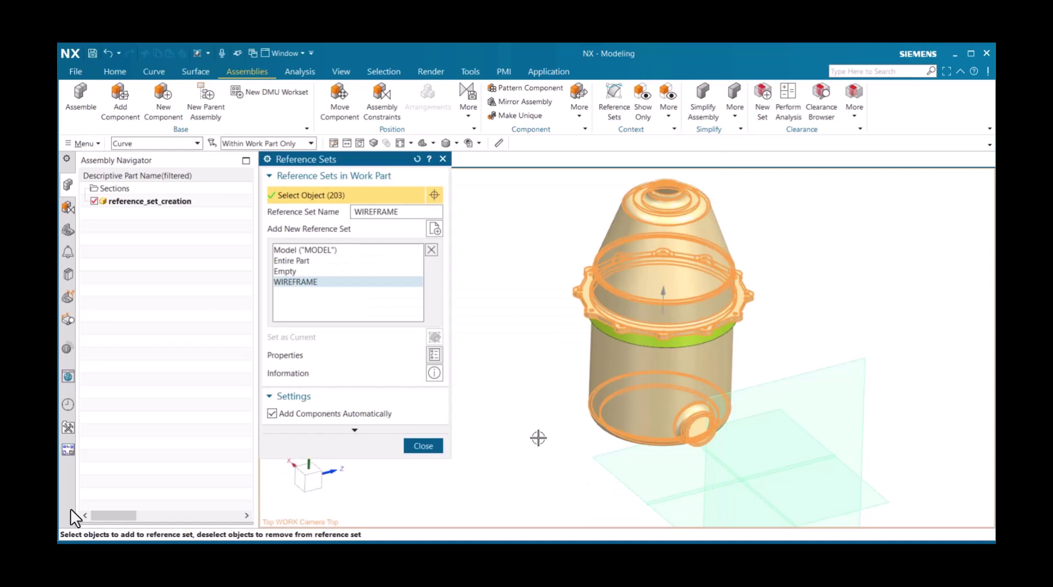
- Select the green sheet body below the flange for the Model reference set using the Sheet Body filter, then close Reference Sets
left_click(338, 250)
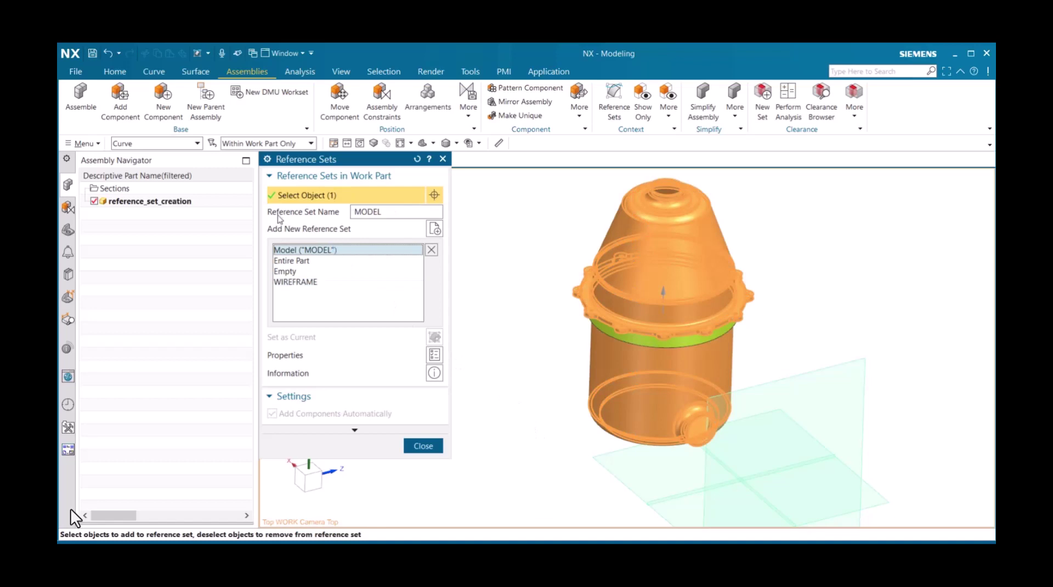
left_click(169, 145)
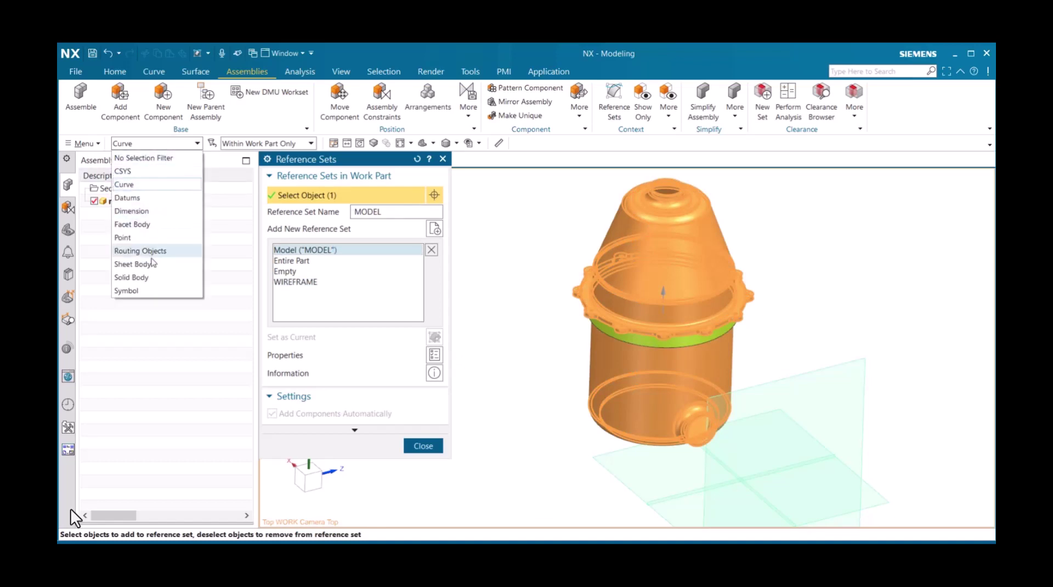
left_click(152, 267)
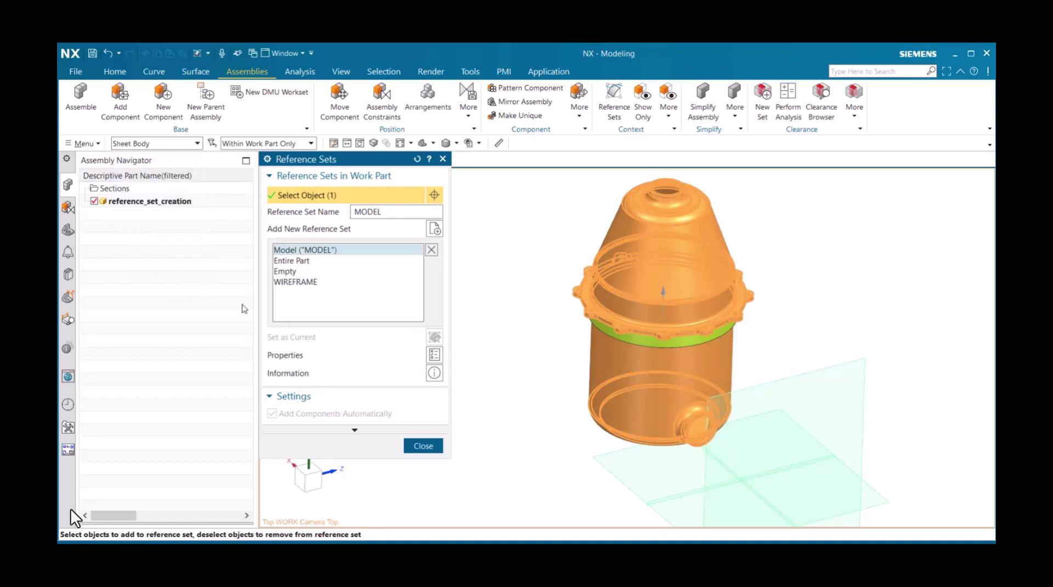
left_click(642, 342)
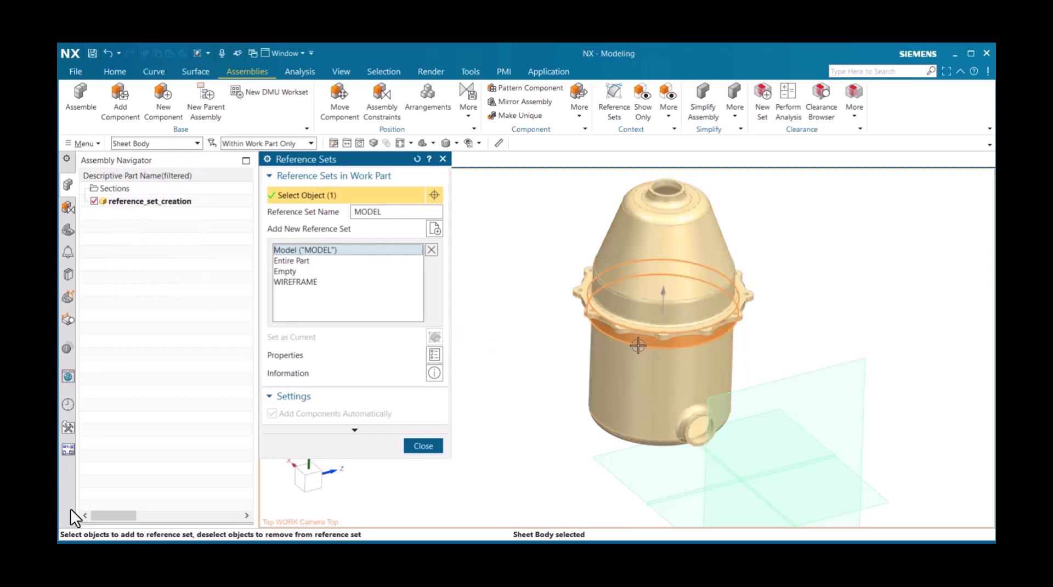
left_click(423, 446)
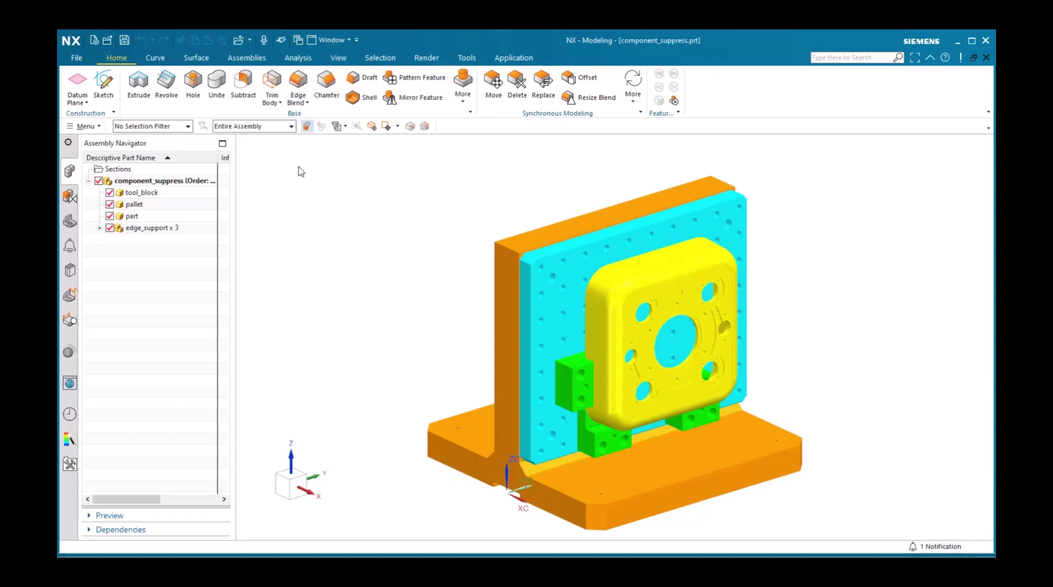
- In component_suppress.prt, suppress the yellow part component mounted in front of the pallet
left_click_drag(299, 167, 351, 214)
left_click(247, 58)
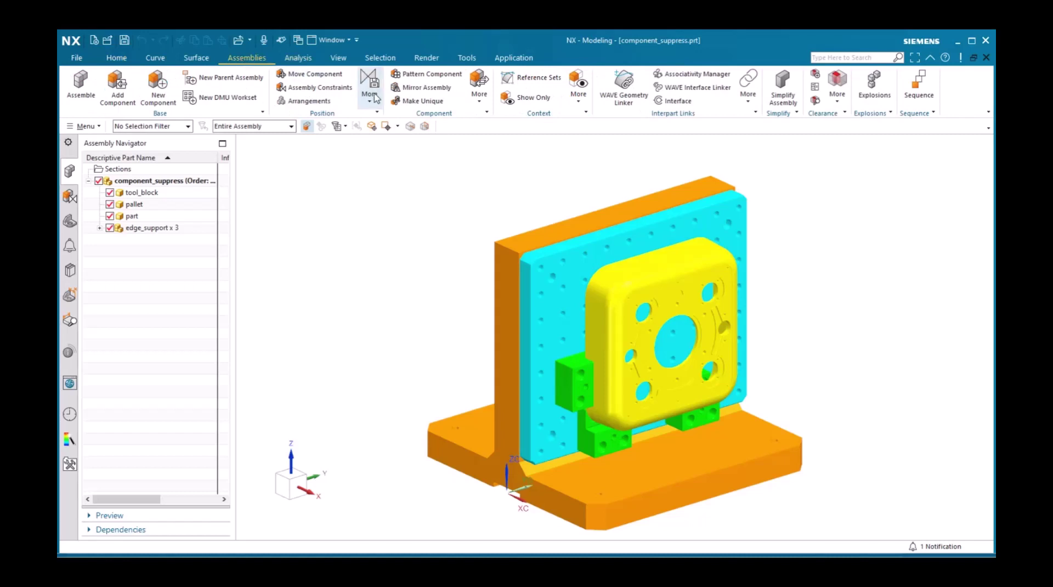
left_click(376, 99)
left_click(479, 89)
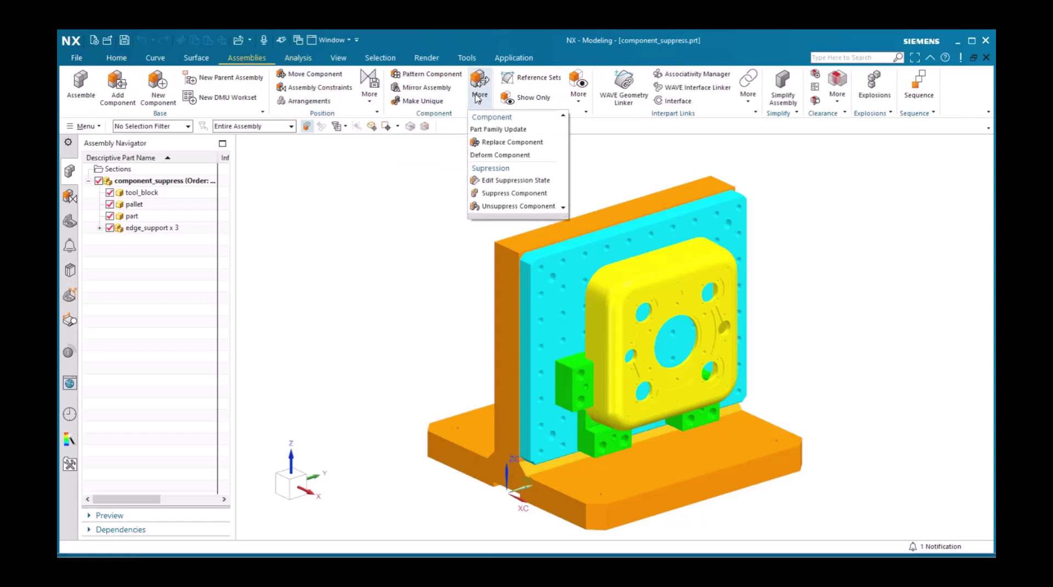
left_click(503, 194)
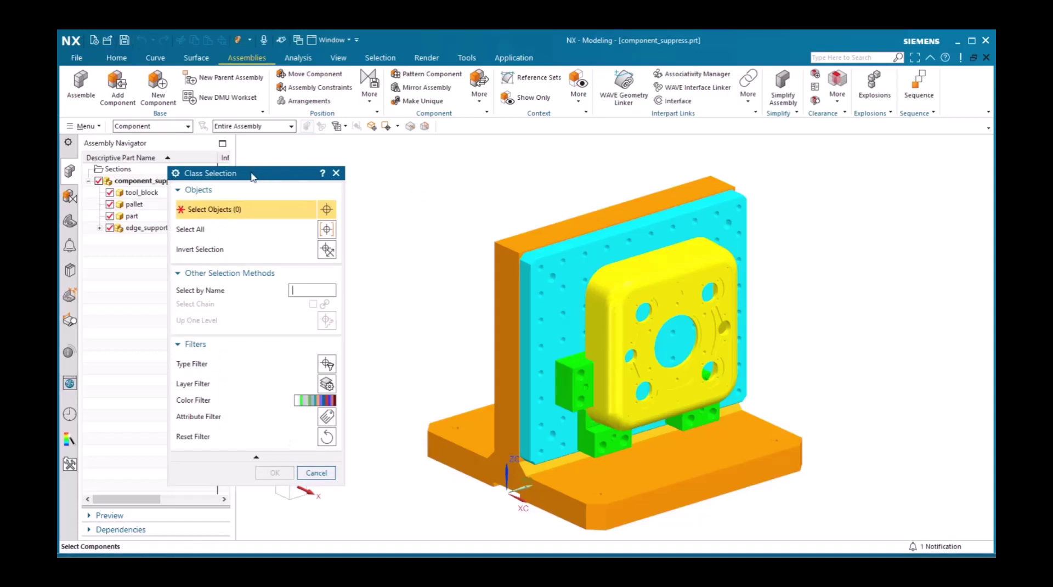
left_click_drag(252, 174, 238, 162)
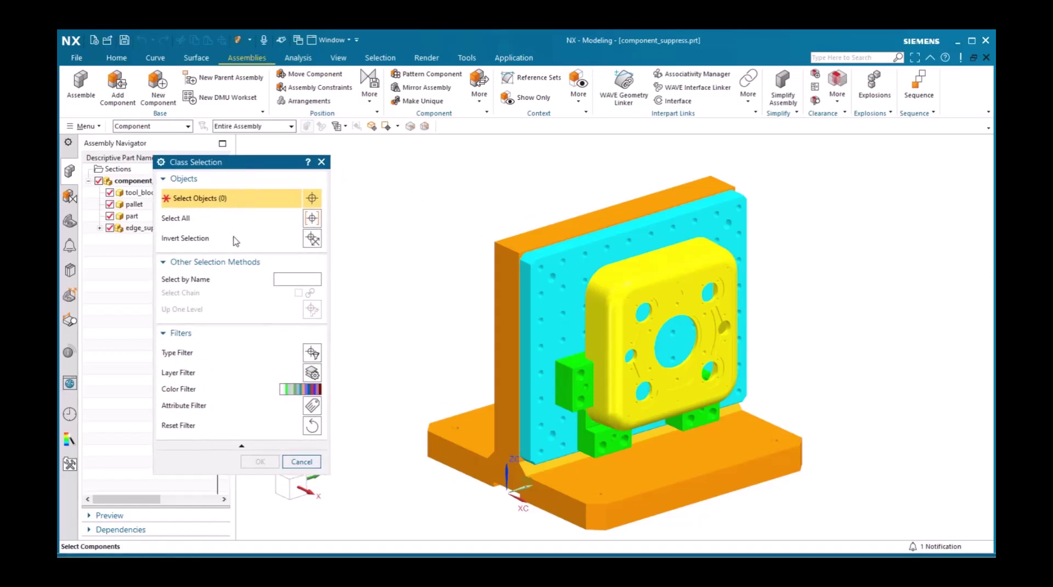
left_click(636, 280)
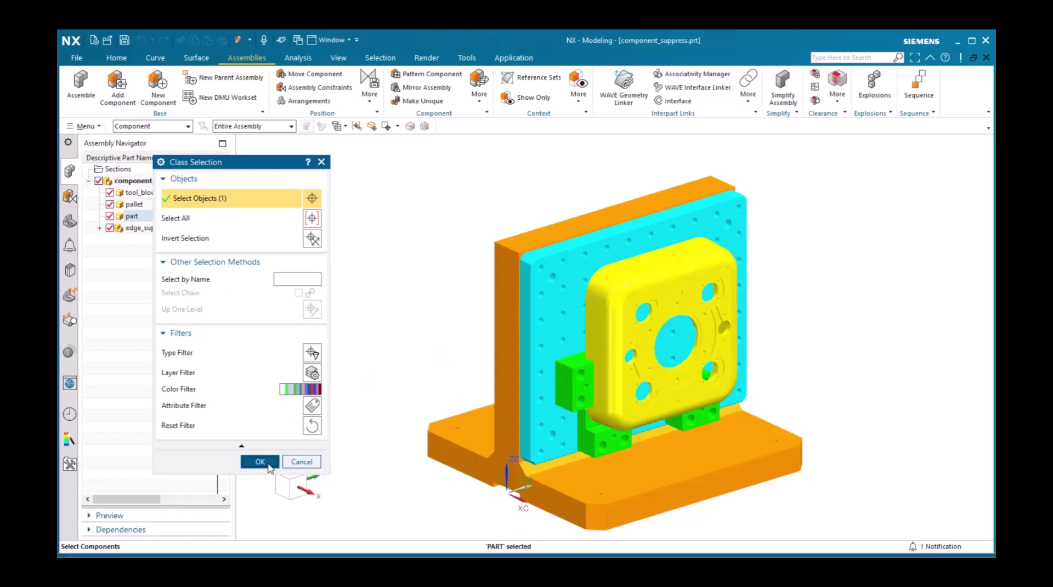
left_click(269, 466)
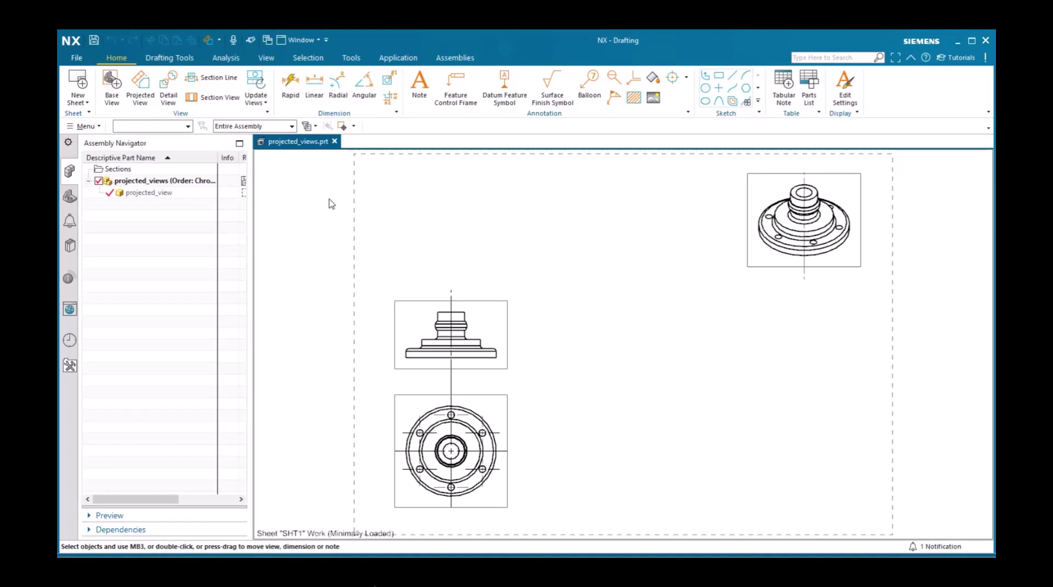
- In projected_views.prt, place a projected view to the right of the circular view, using an Inferred hinge line and toggling the projected direction
left_click(141, 99)
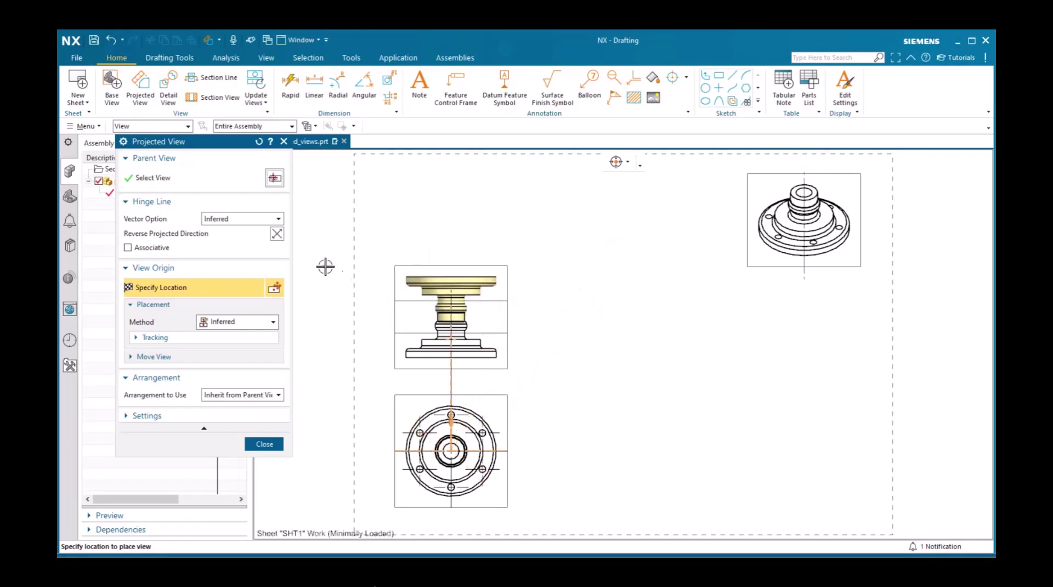
left_click(255, 219)
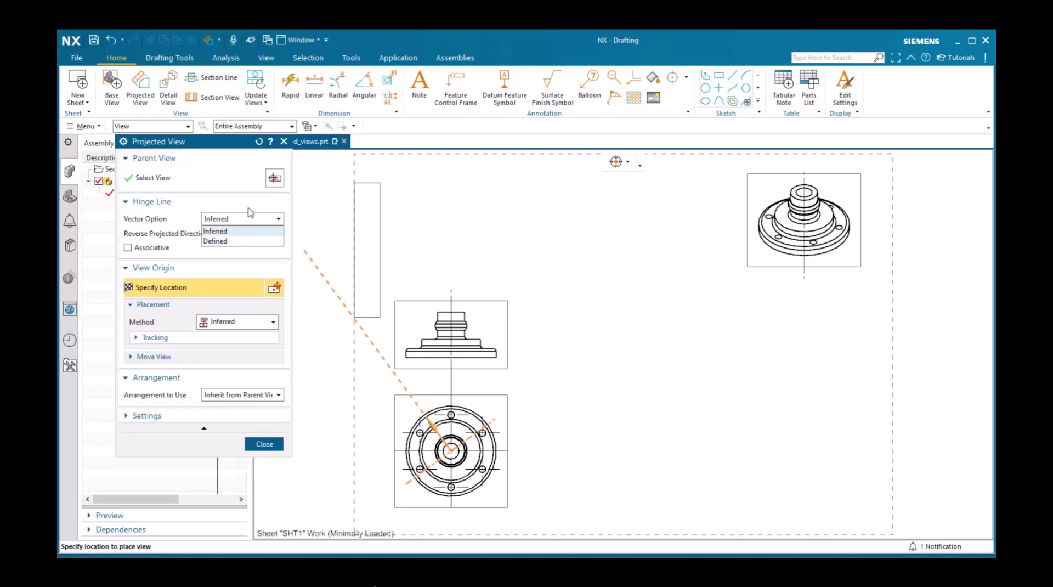
left_click(217, 231)
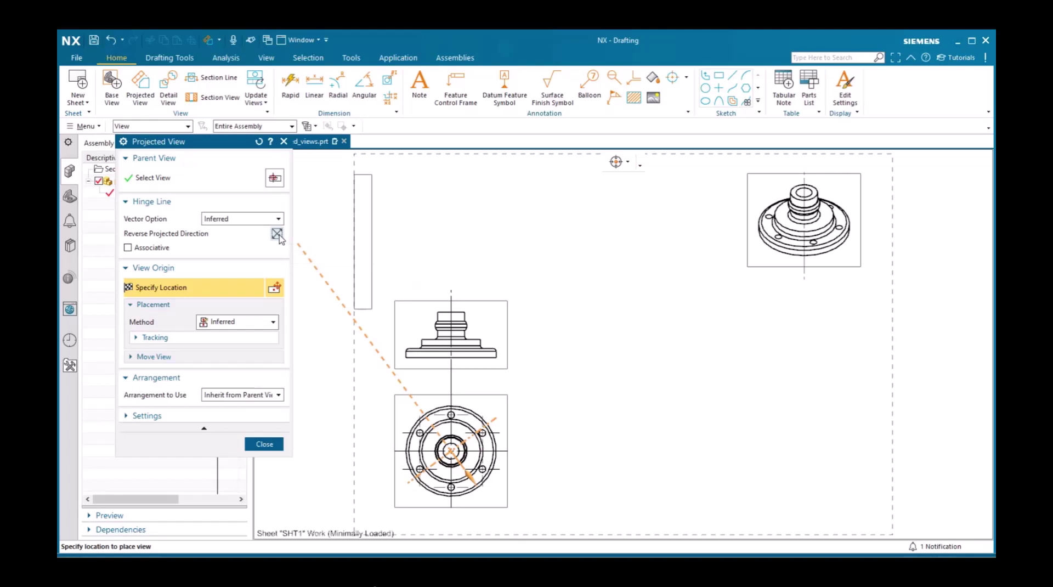
left_click(278, 234)
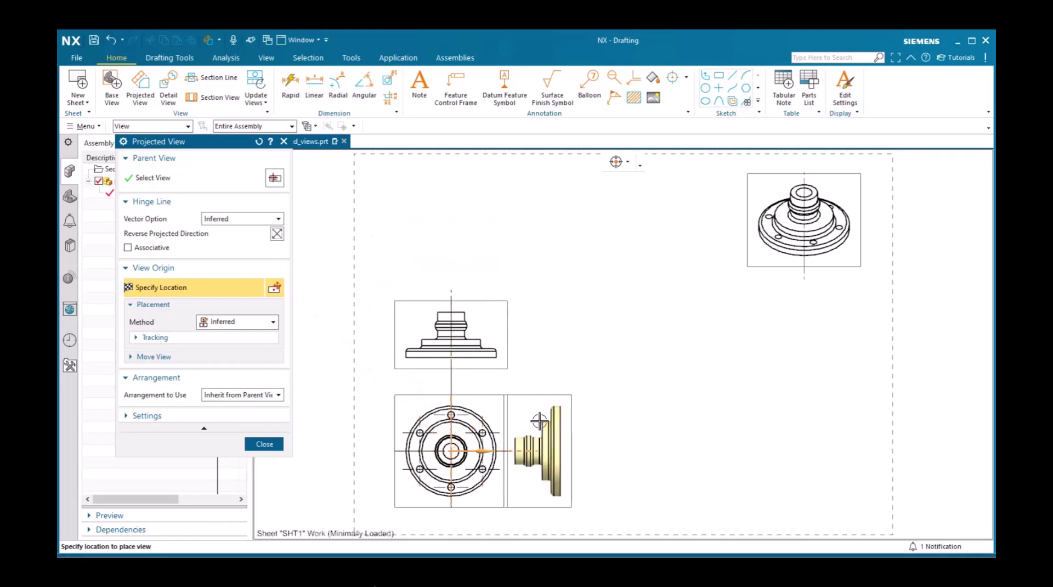
left_click(623, 430)
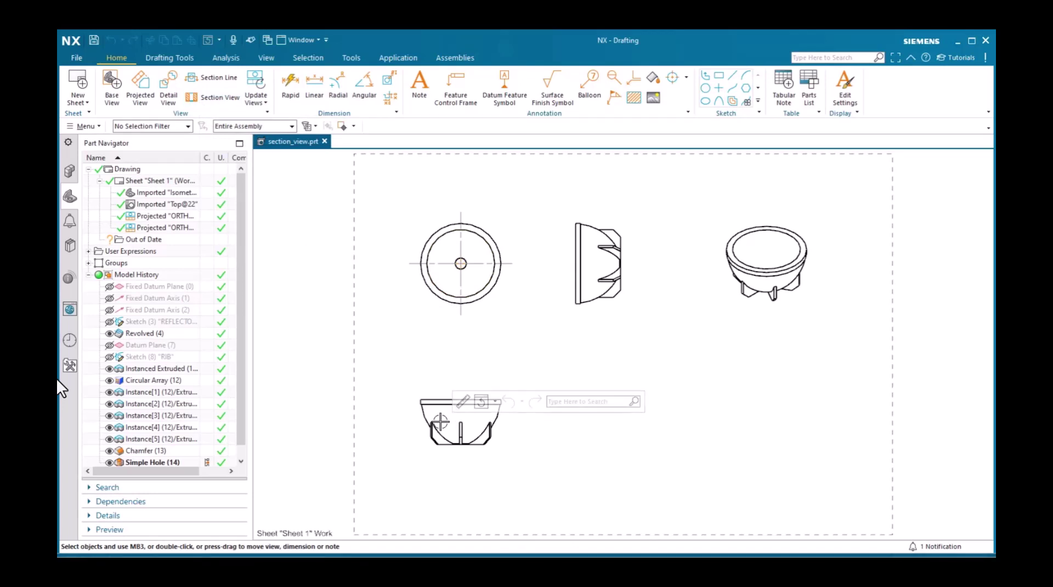
- In section_view.prt, start a section view from the lower projected view and locate its section line at the rim's arc center
left_click(414, 417)
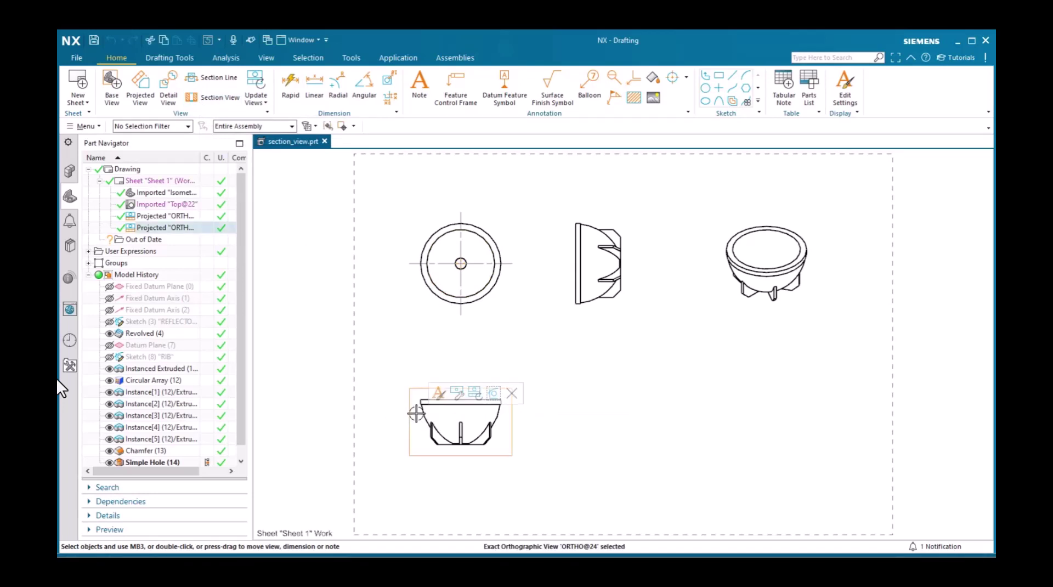
right_click(416, 412)
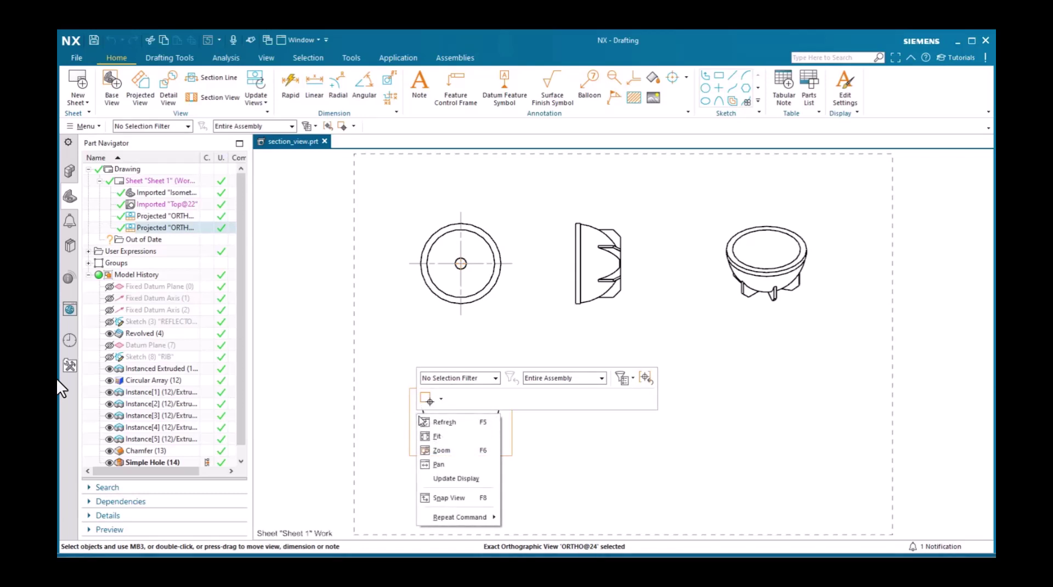
right_click(408, 423)
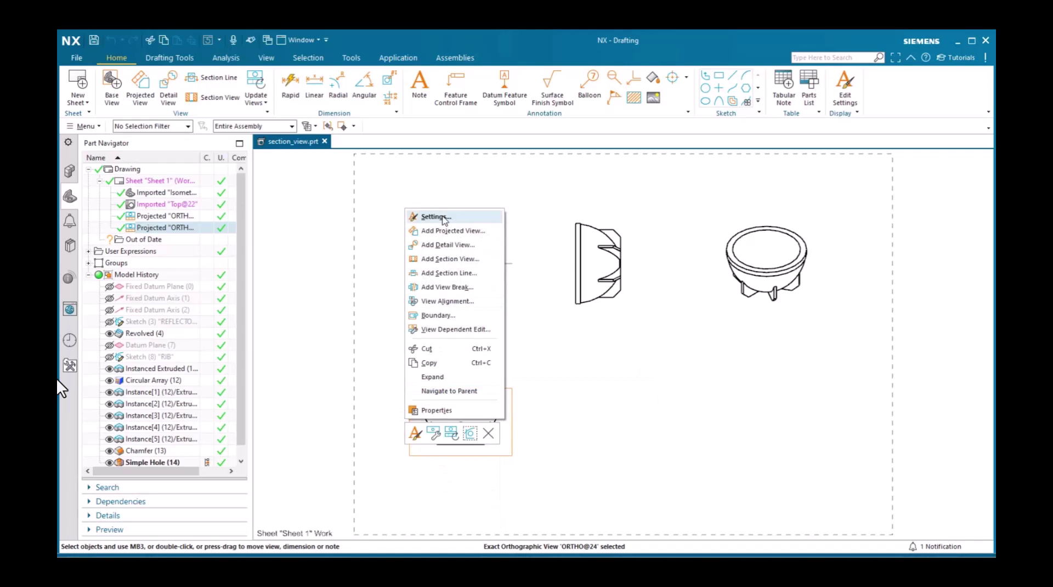
left_click(450, 258)
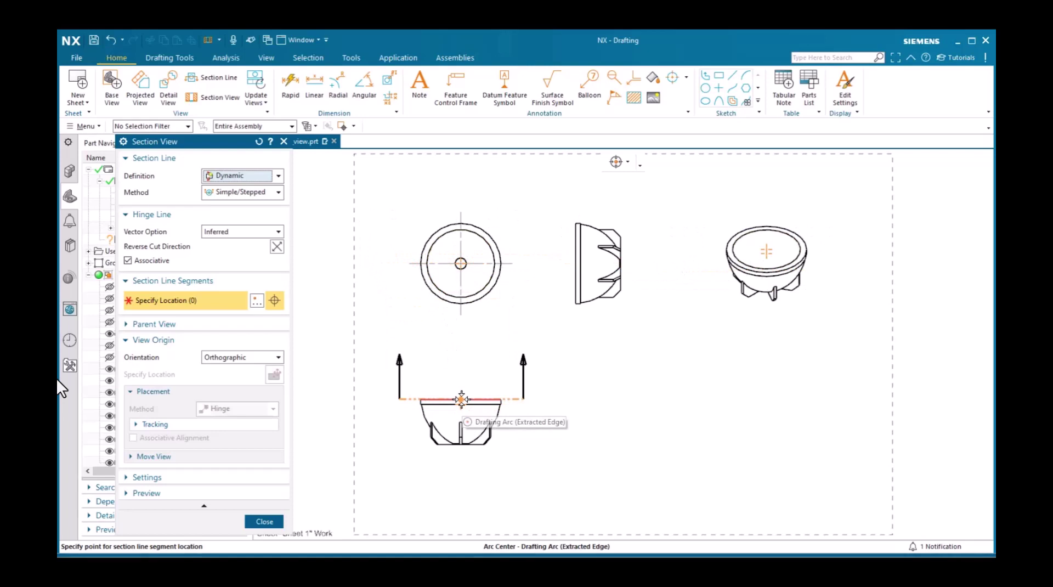
left_click(461, 398)
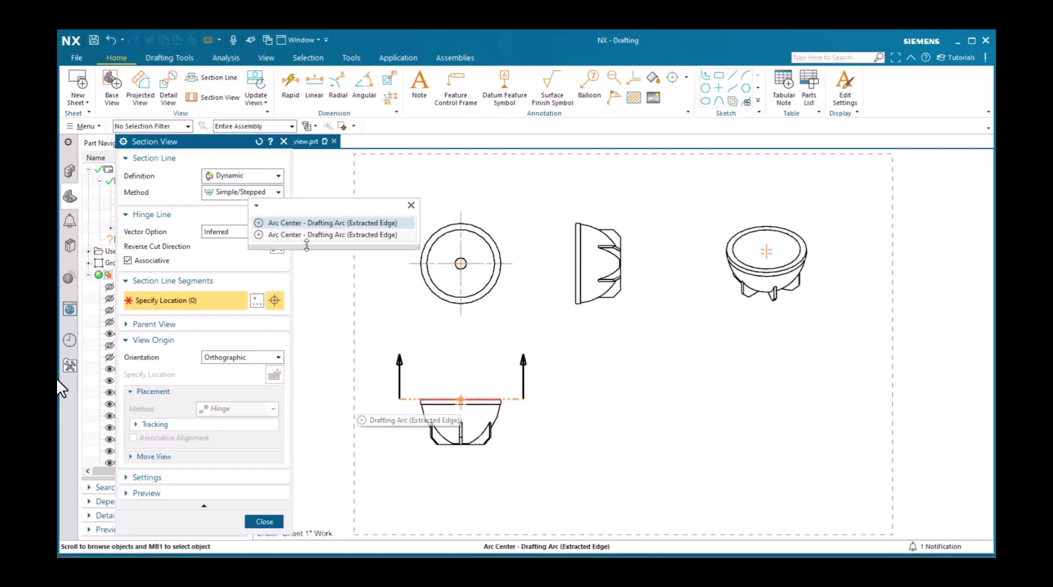
left_click(329, 234)
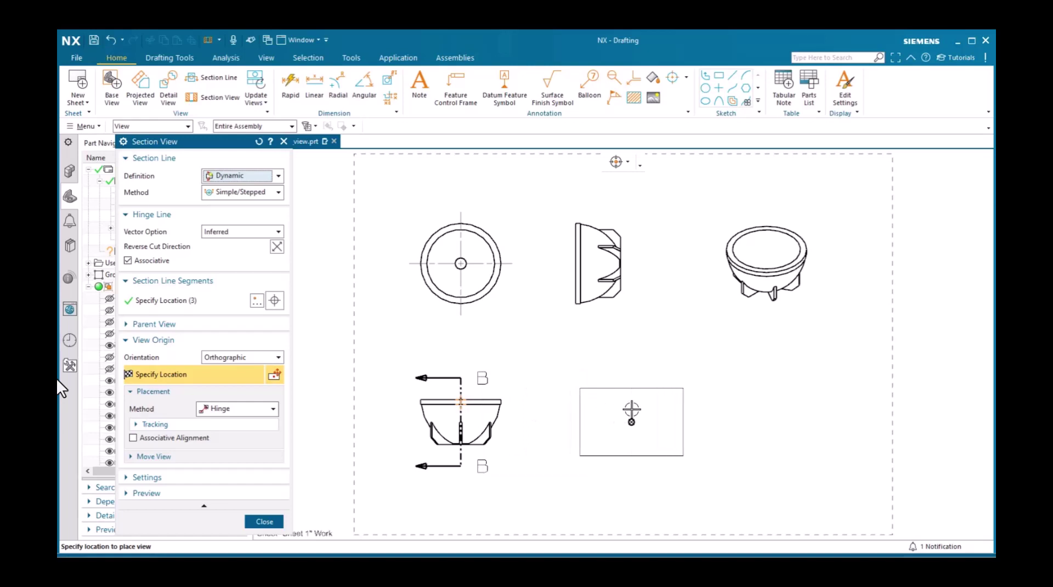
- Examine the section view's General, View Label, Section and Section Line settings, and leave them without applying changes
right_click(631, 410)
left_click(658, 419)
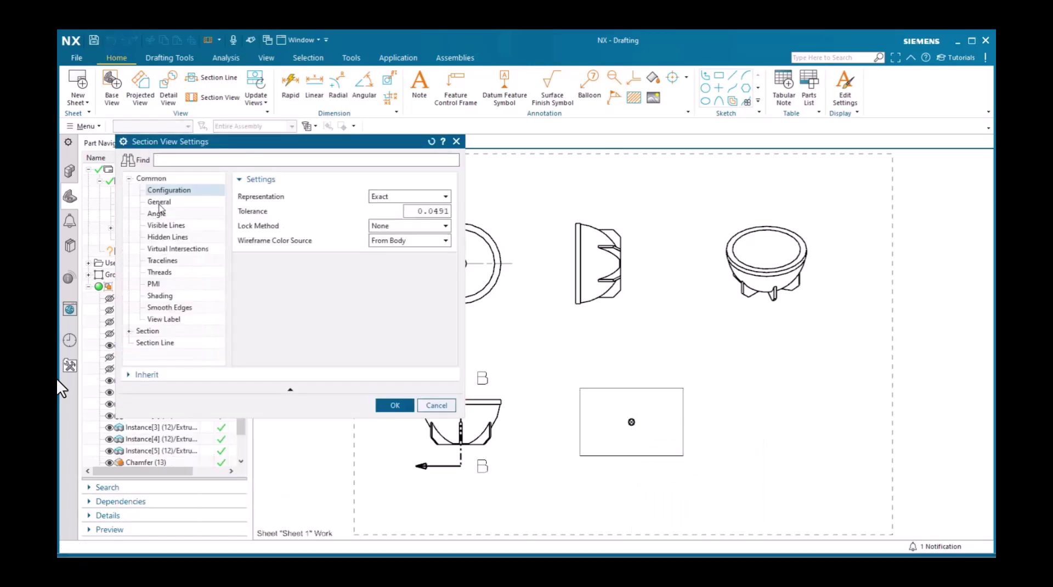
left_click(158, 202)
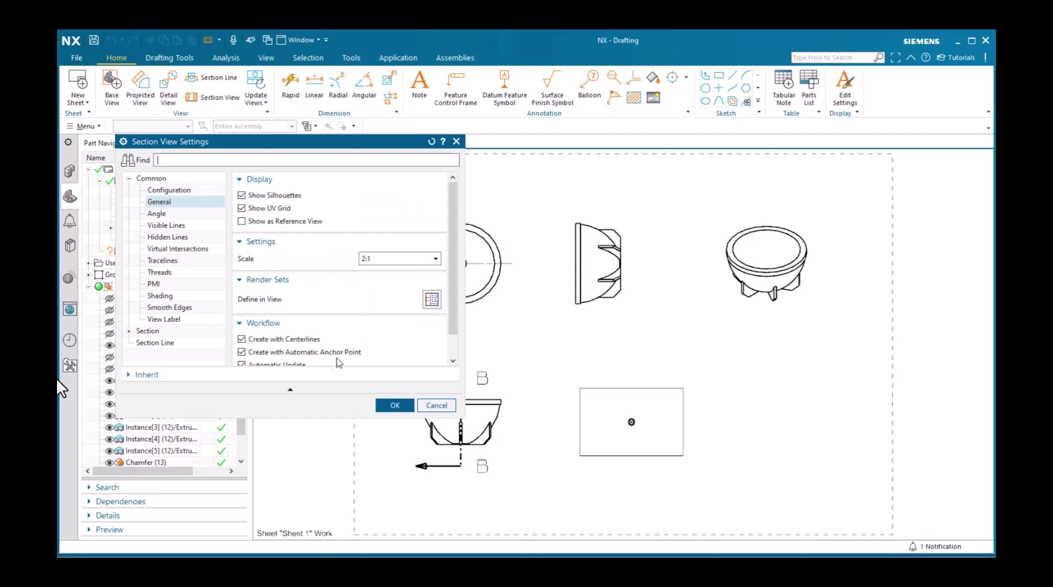
left_click(148, 331)
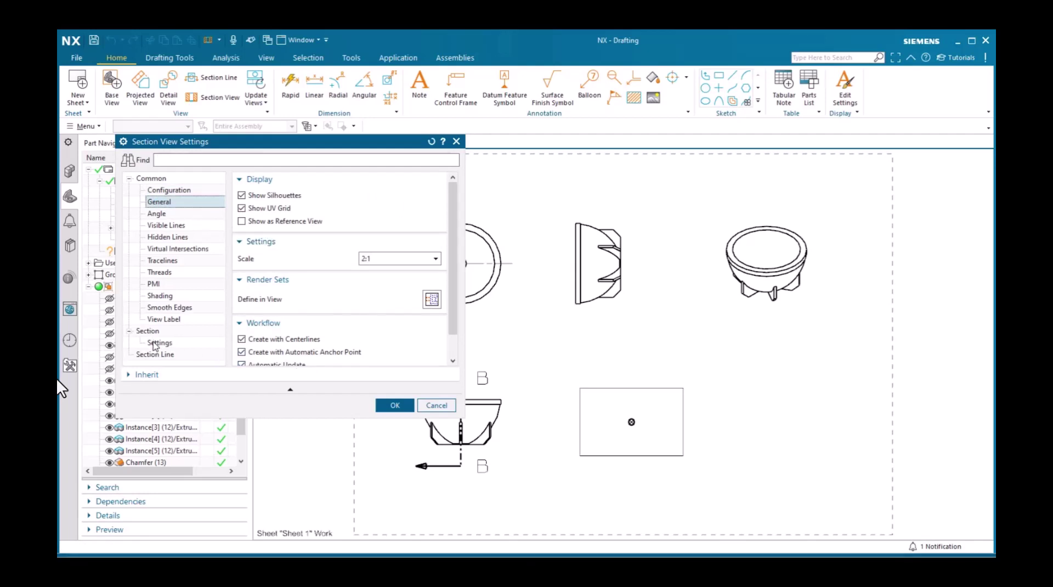
left_click(163, 319)
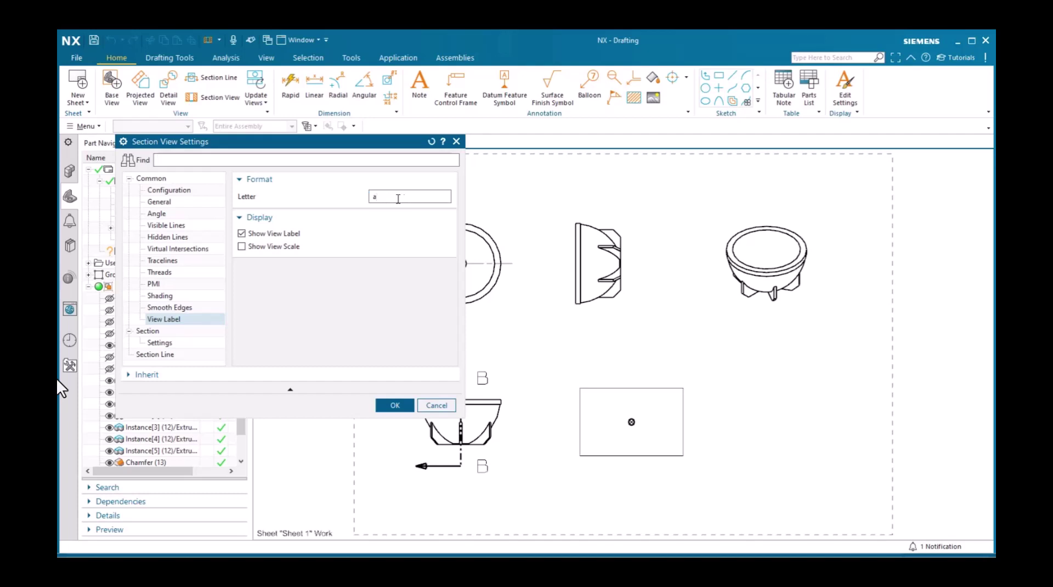
left_click_drag(398, 199, 365, 200)
left_click(157, 354)
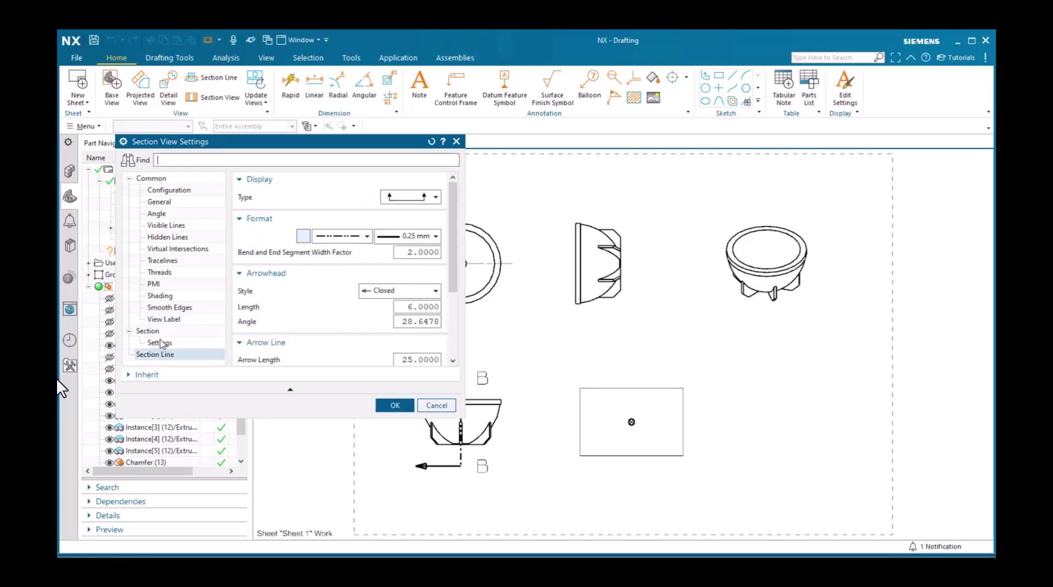
left_click(156, 341)
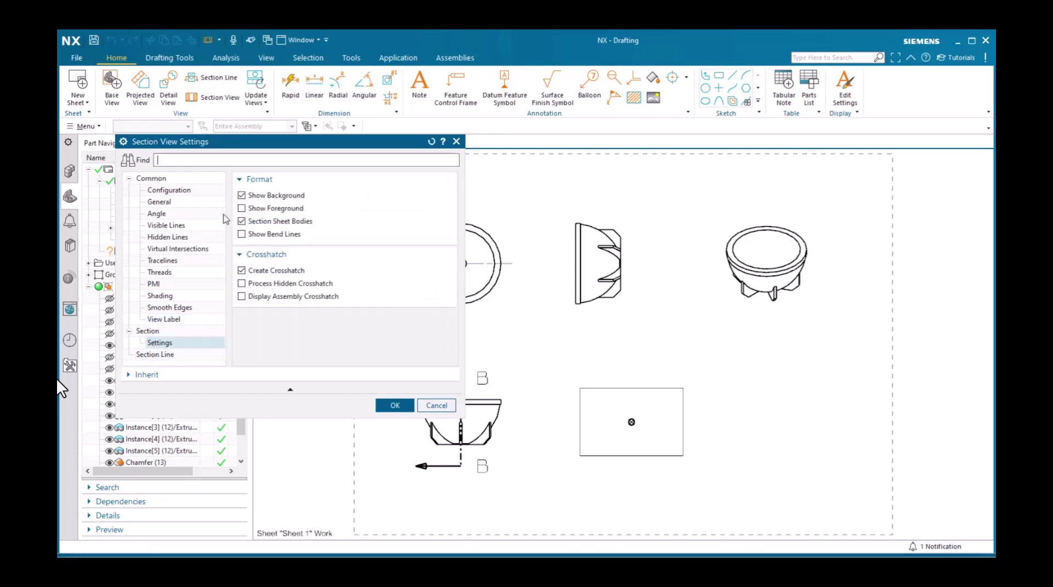
left_click(157, 354)
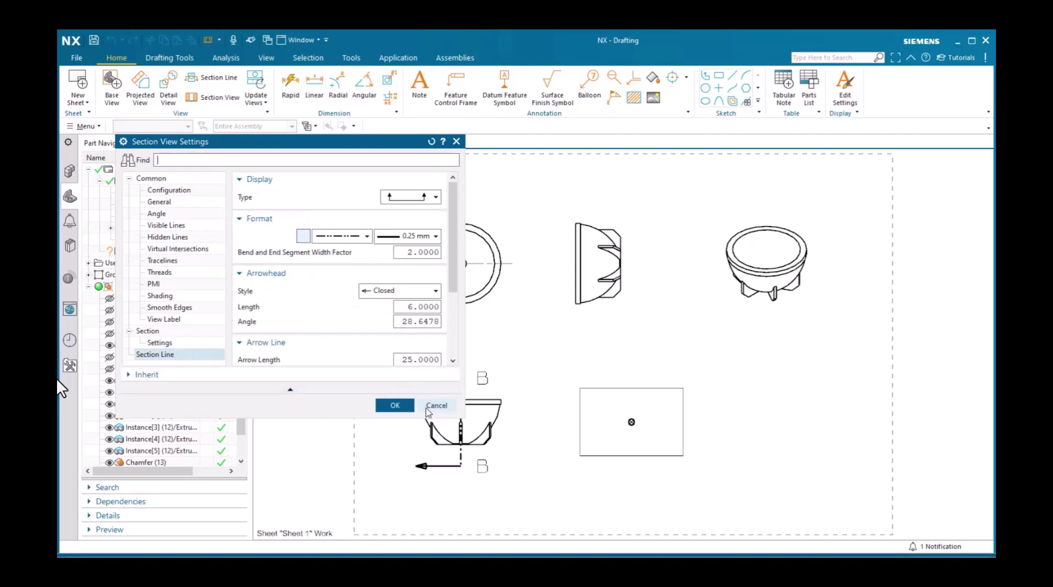
left_click(436, 404)
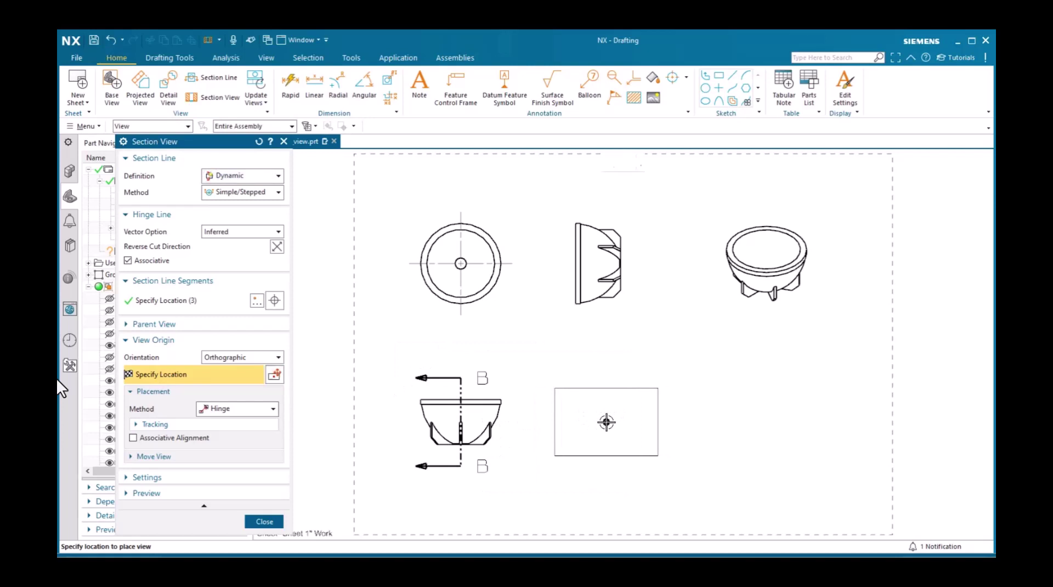
- Place the section view to the right of its parent view
left_click(607, 421)
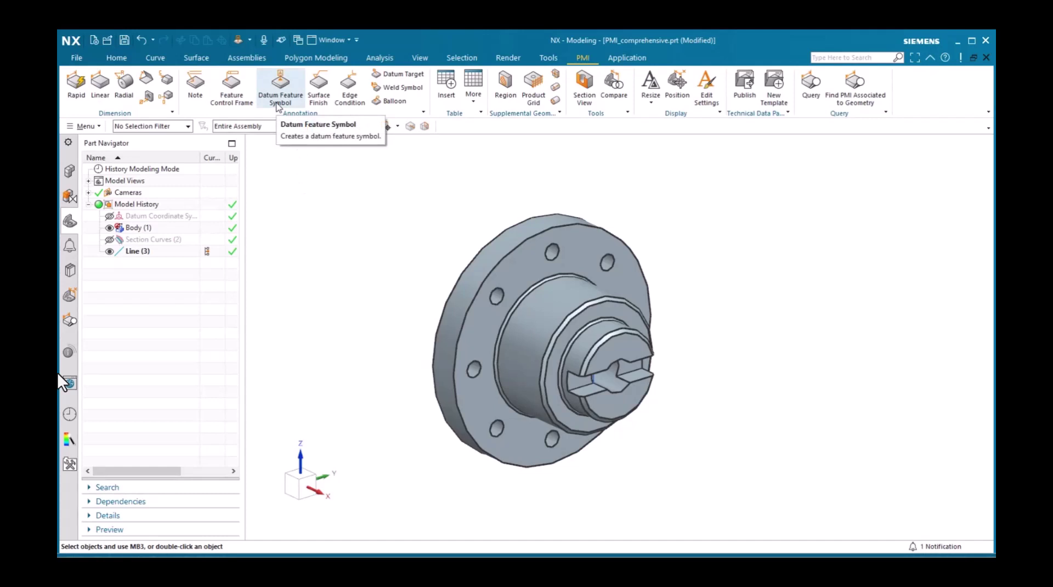
- In PMI_comprehensive.prt, start a datum feature symbol with letter A and the Datum leader type
left_click(279, 103)
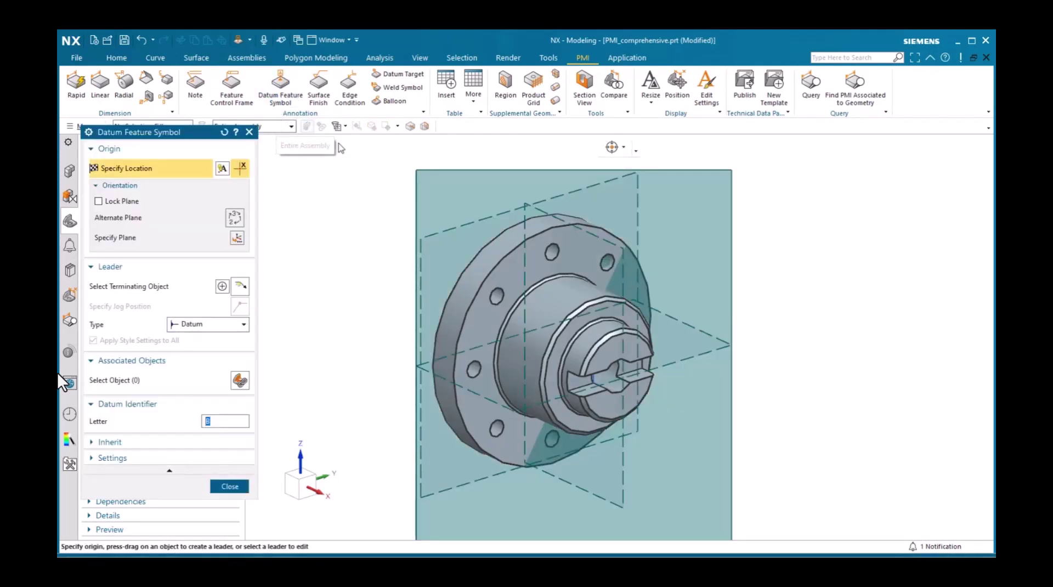
left_click(133, 187)
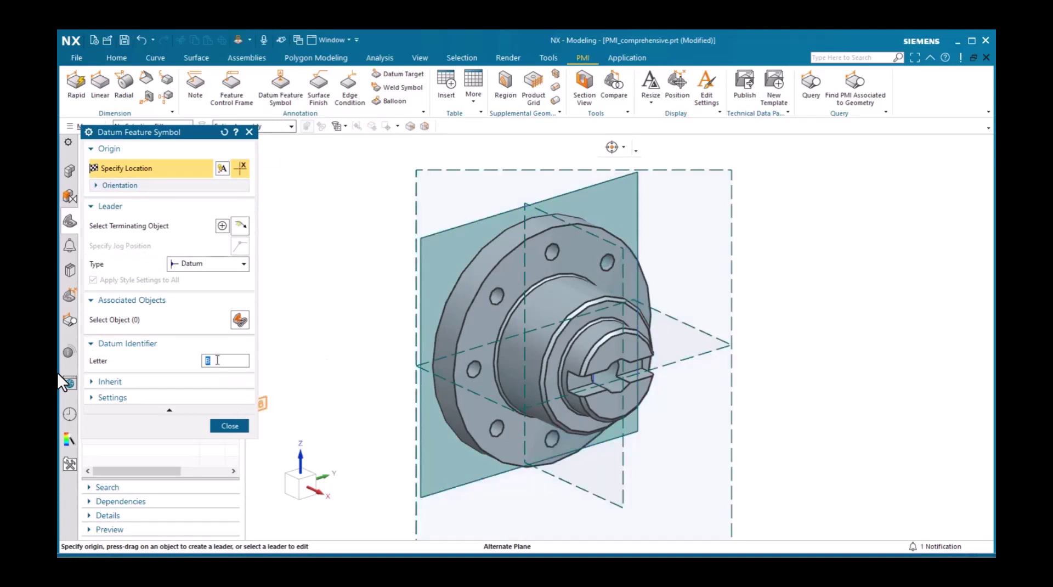
type("A")
left_click(120, 186)
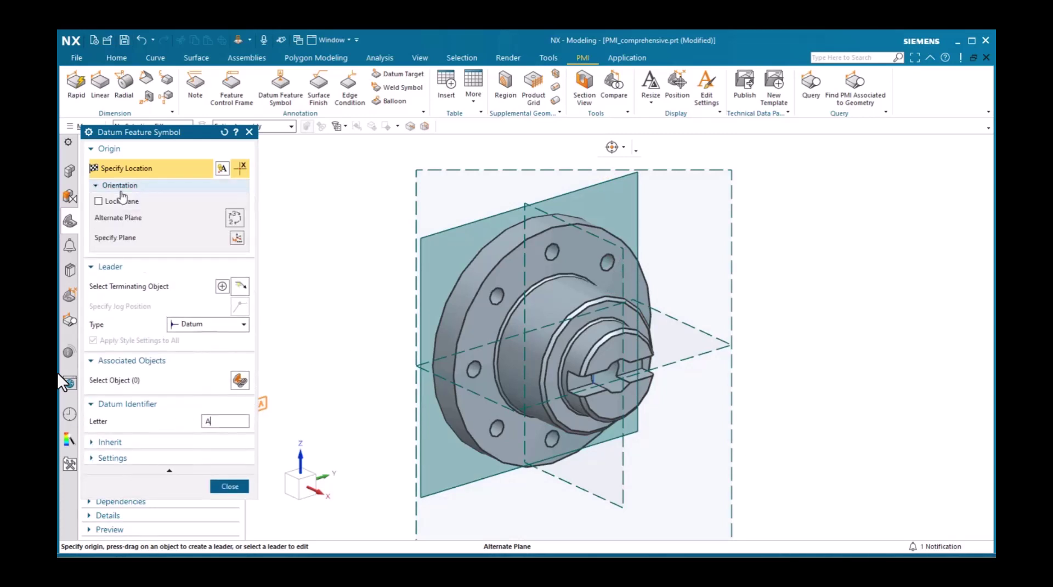
left_click(121, 186)
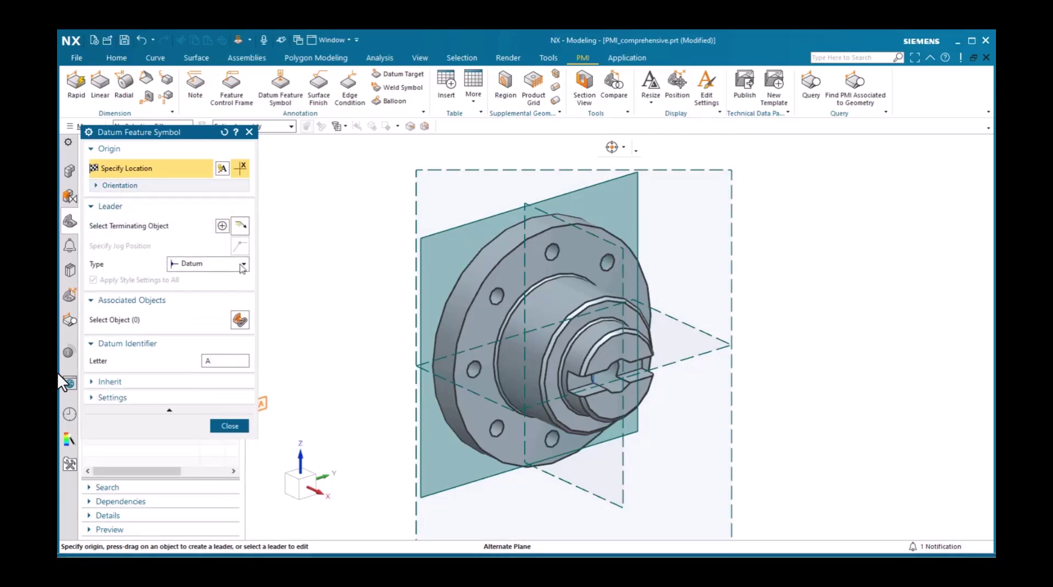
left_click(239, 266)
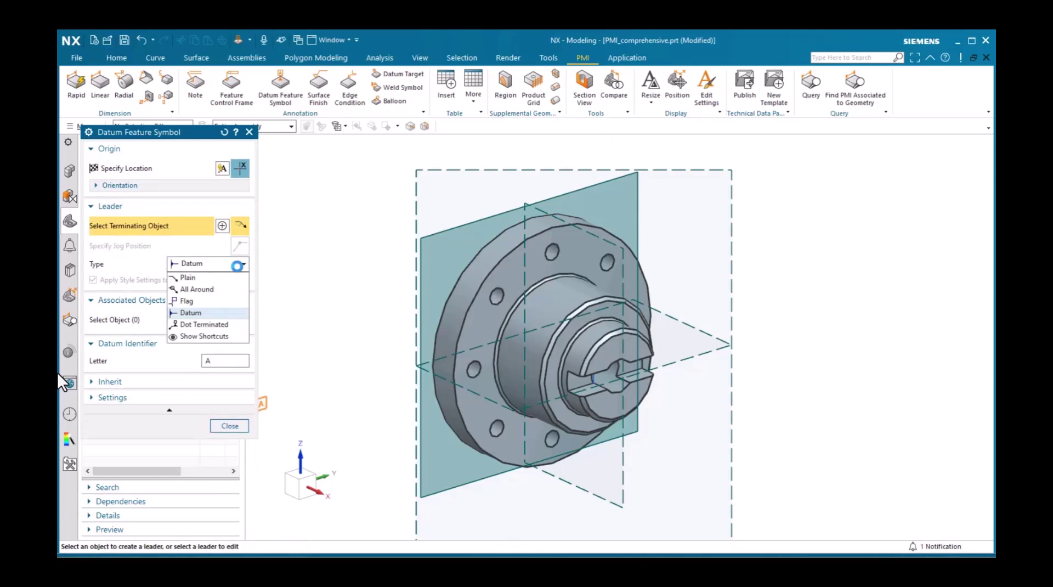
left_click(240, 265)
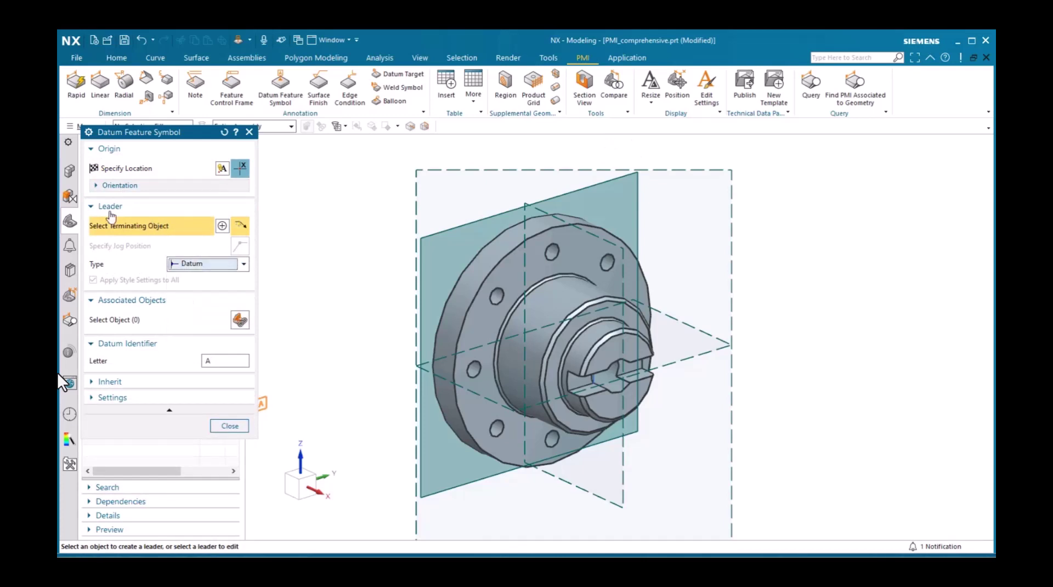
left_click(95, 207)
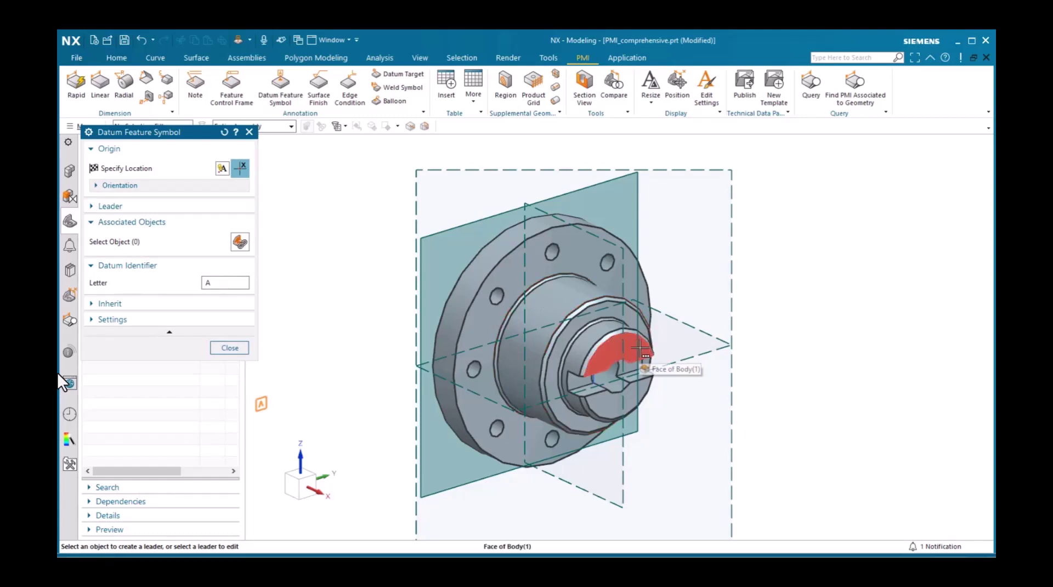
- Attach the datum leader to the upper half of the slotted end face and associate the symbol with both halves of that face
left_click(642, 341)
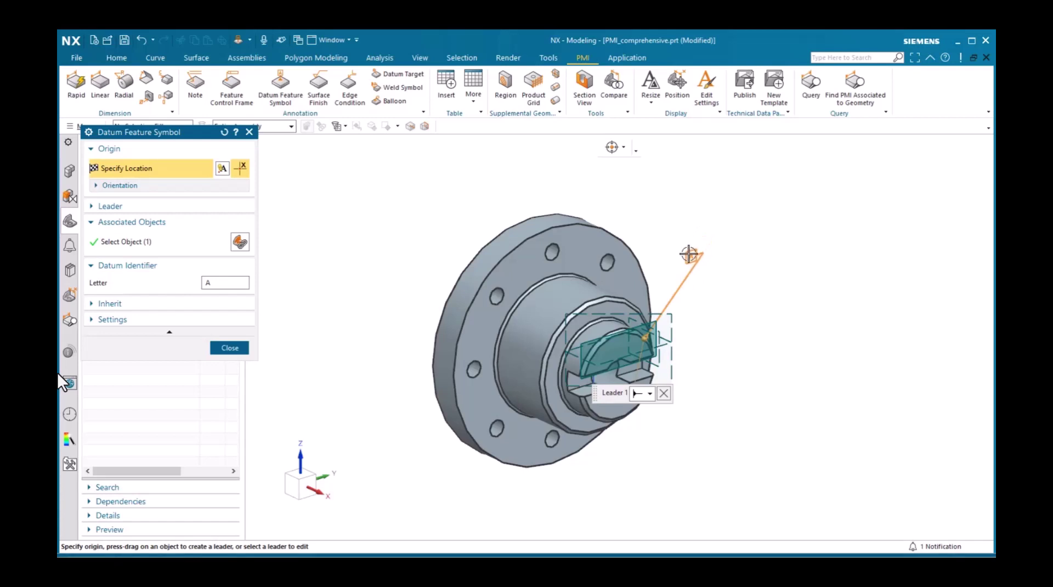
left_click(521, 504)
left_click(147, 246)
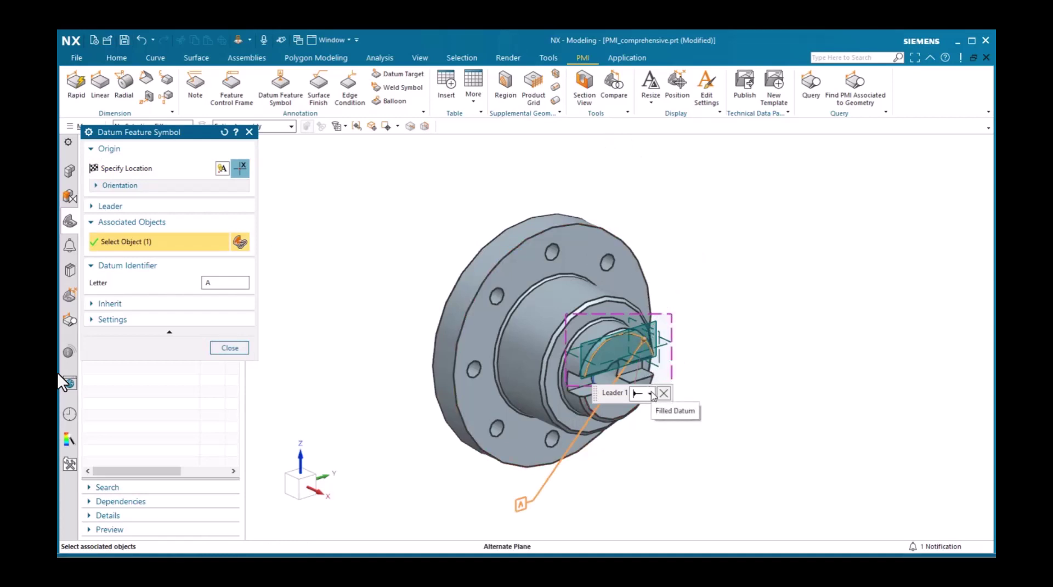
left_click(666, 359, "shift")
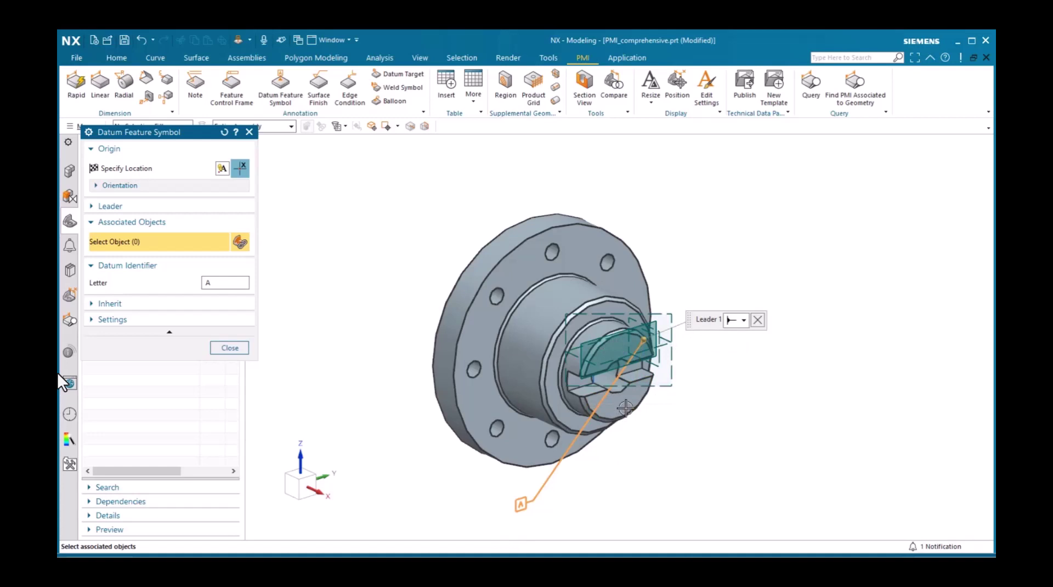
left_click(625, 411)
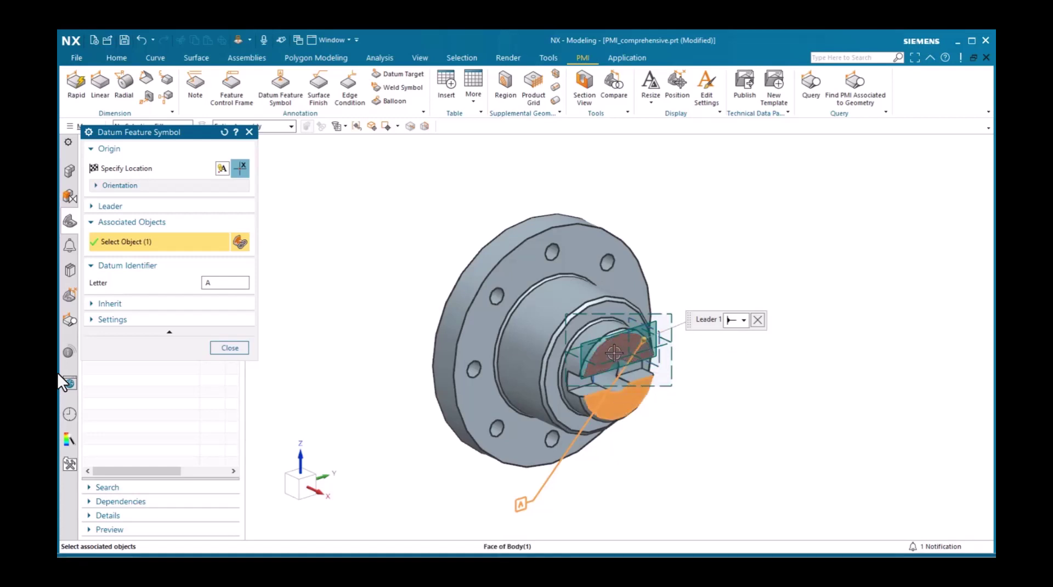
left_click(614, 353)
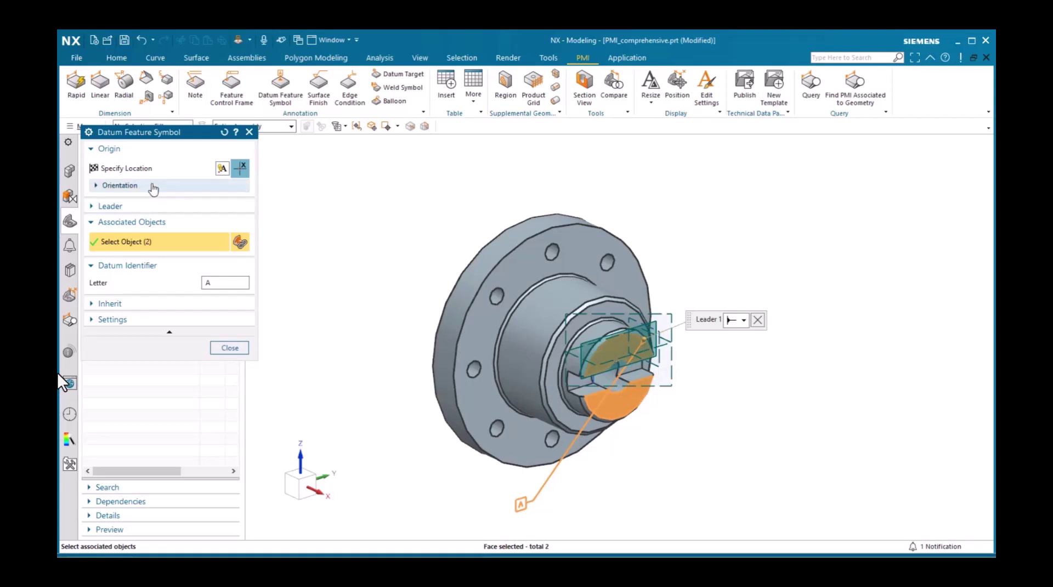
- Place datum feature symbol A beside the flange, above and to the right of the slotted end face
left_click(138, 171)
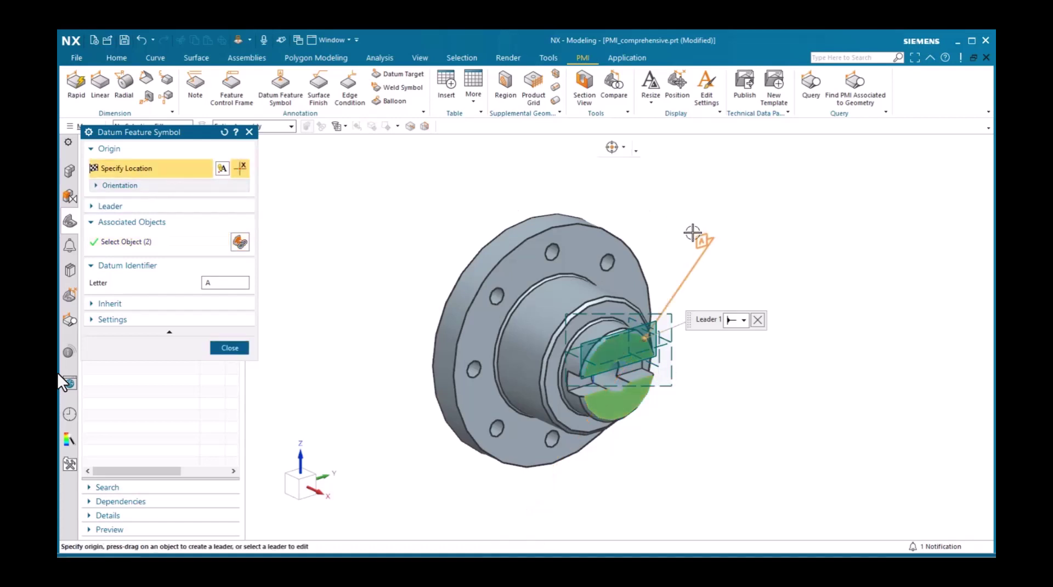
left_click(699, 275)
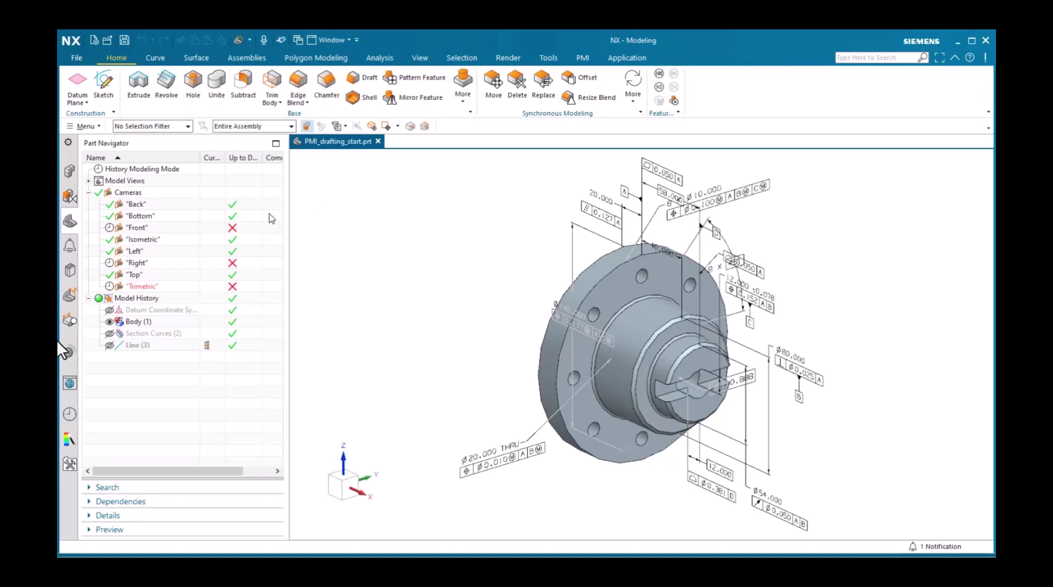
- In PMI_drafting_start.prt, examine the PMI in the Front, Right and Trimetric camera views
double_click(137, 227)
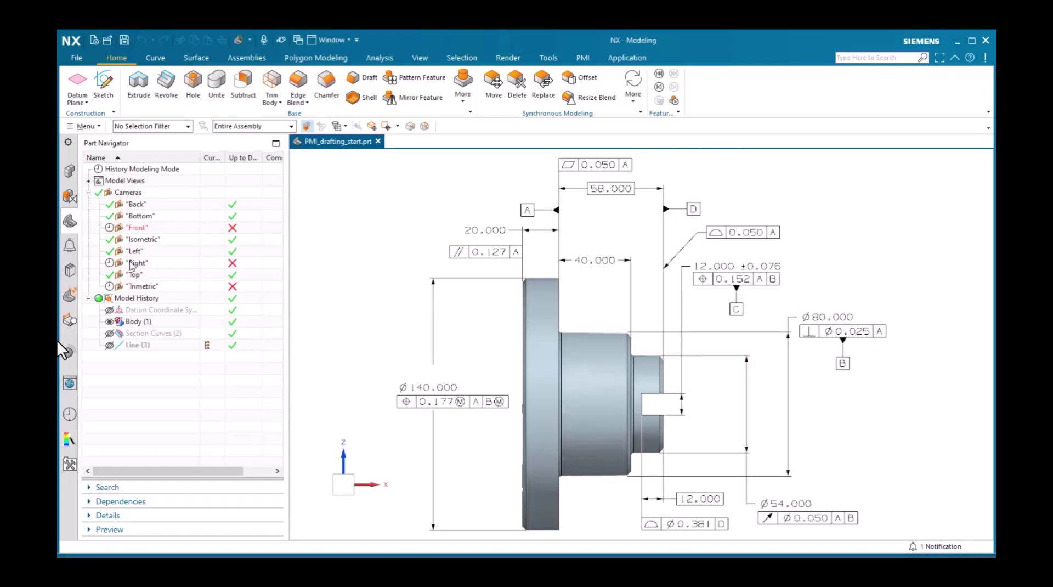
double_click(135, 263)
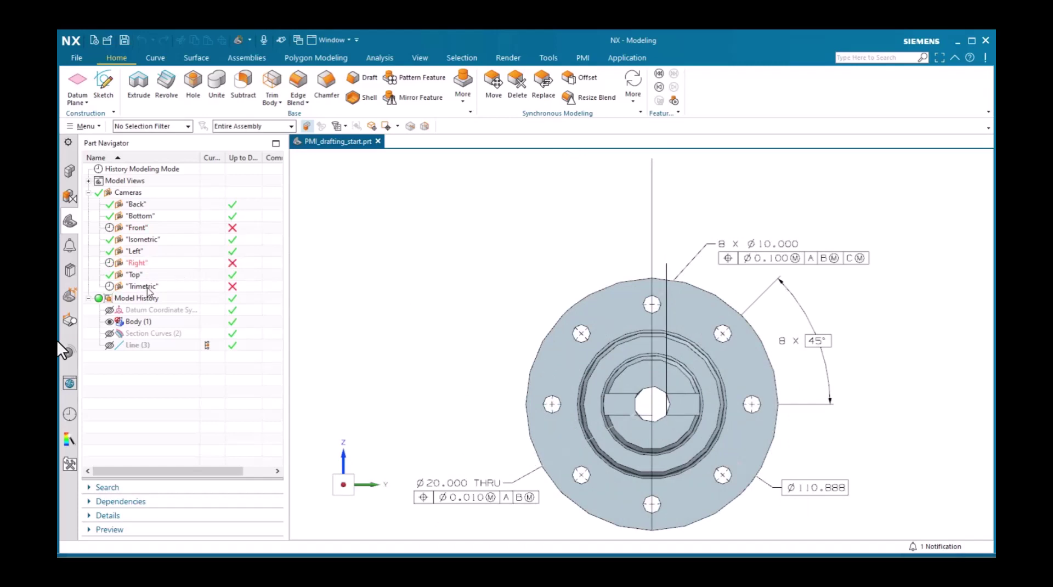
double_click(143, 286)
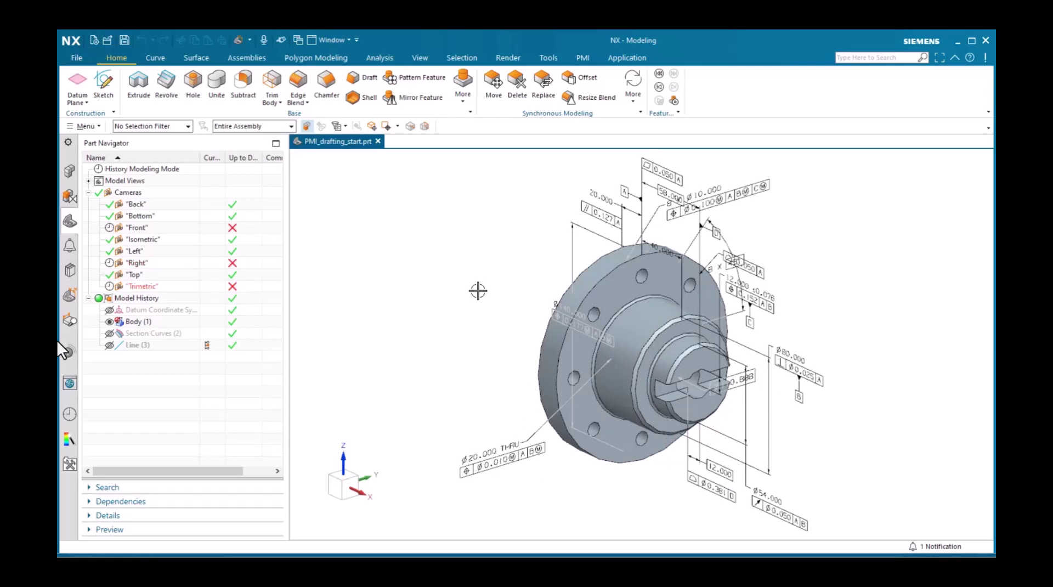
middle_click_drag(477, 290, 493, 328)
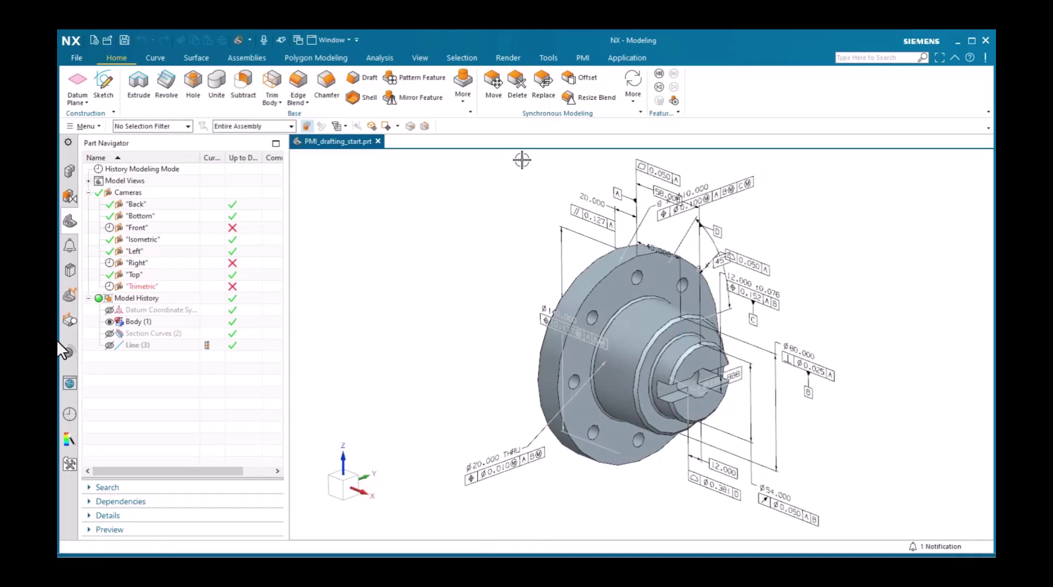
- Switch to the Drafting application and create a sheet from the A0 - Size template
left_click(627, 58)
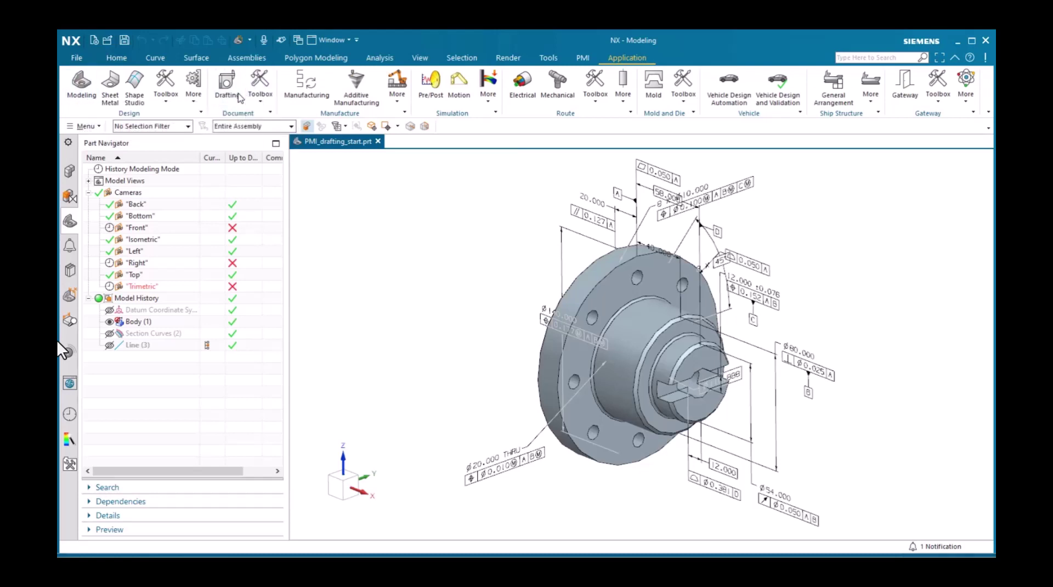
left_click(238, 96)
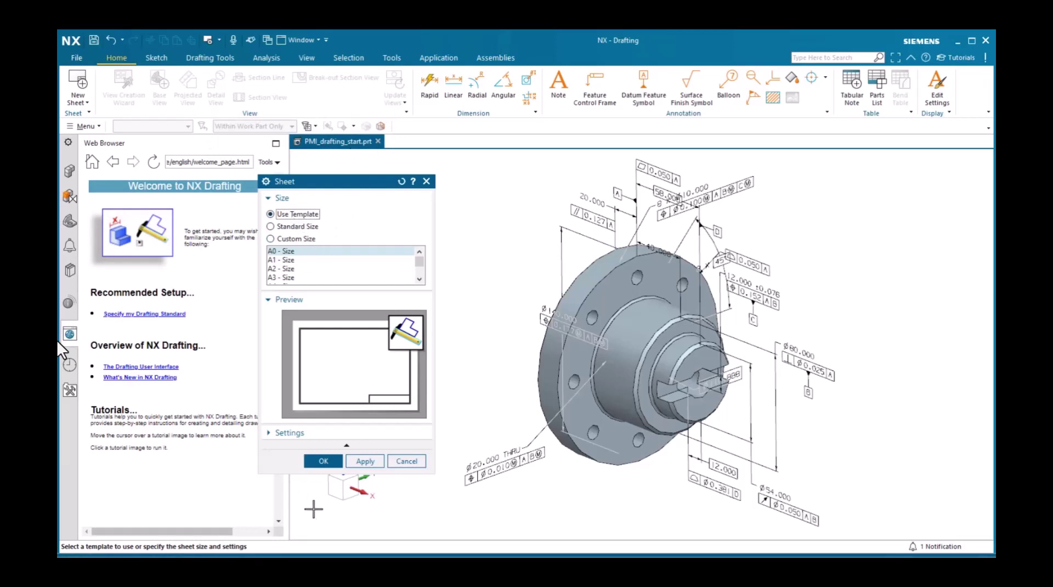
left_click(323, 460)
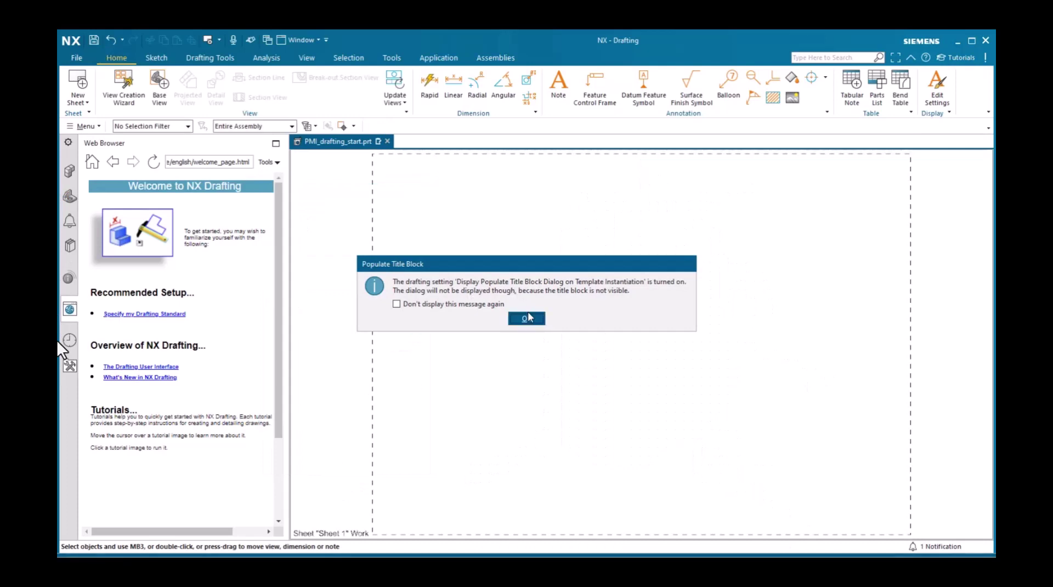
left_click(526, 318)
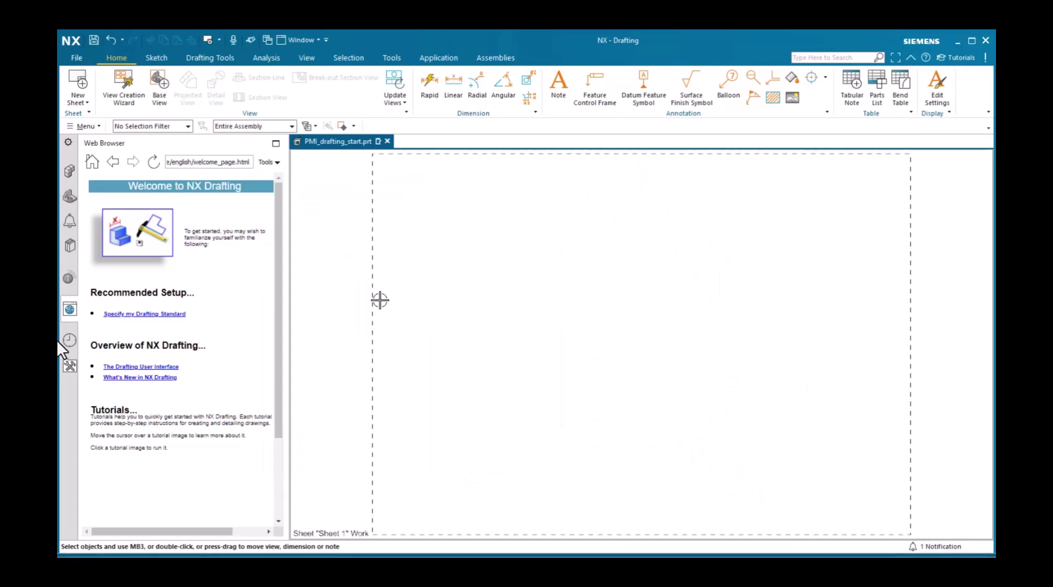
- Start the View Creation Wizard for PMI_drafting_start.prt, keep the default view options and set PMI inheritance to From Model View
left_click(115, 98)
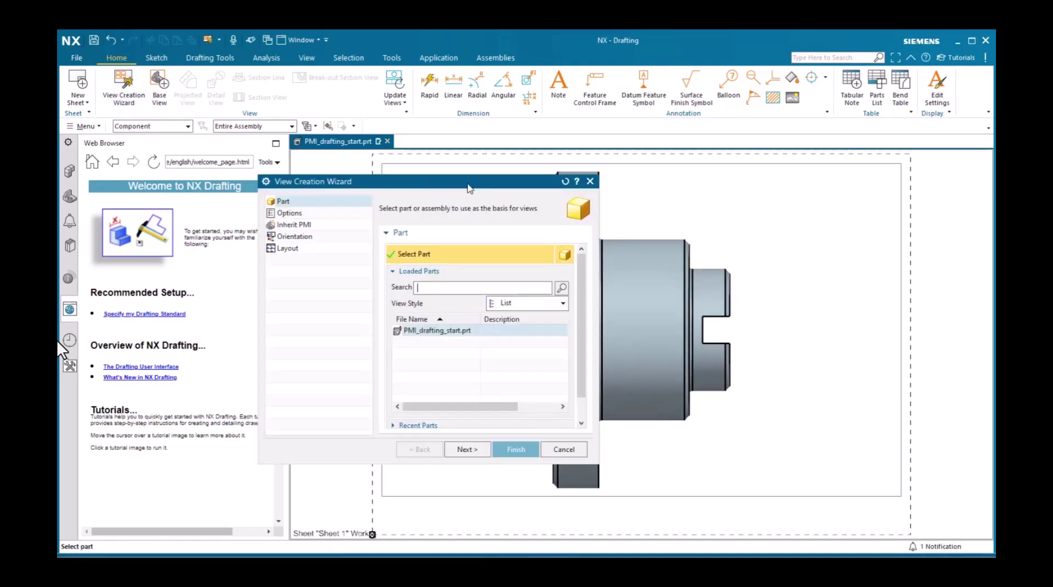
left_click_drag(469, 188, 292, 139)
left_click(122, 163)
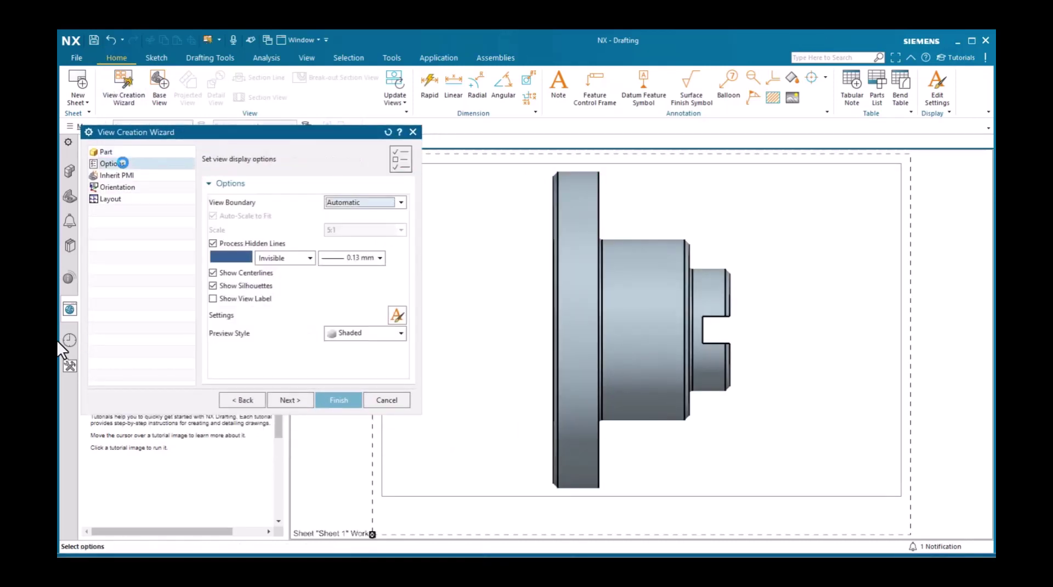
left_click(116, 175)
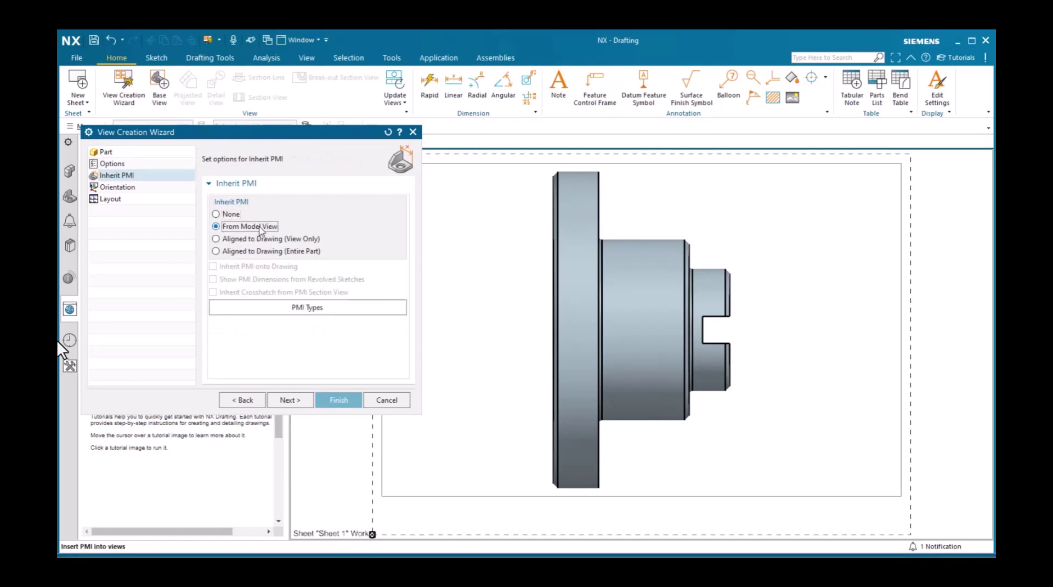
- Use Front as the parent view, add the right-hand projected view to the layout and create both views
left_click(110, 187)
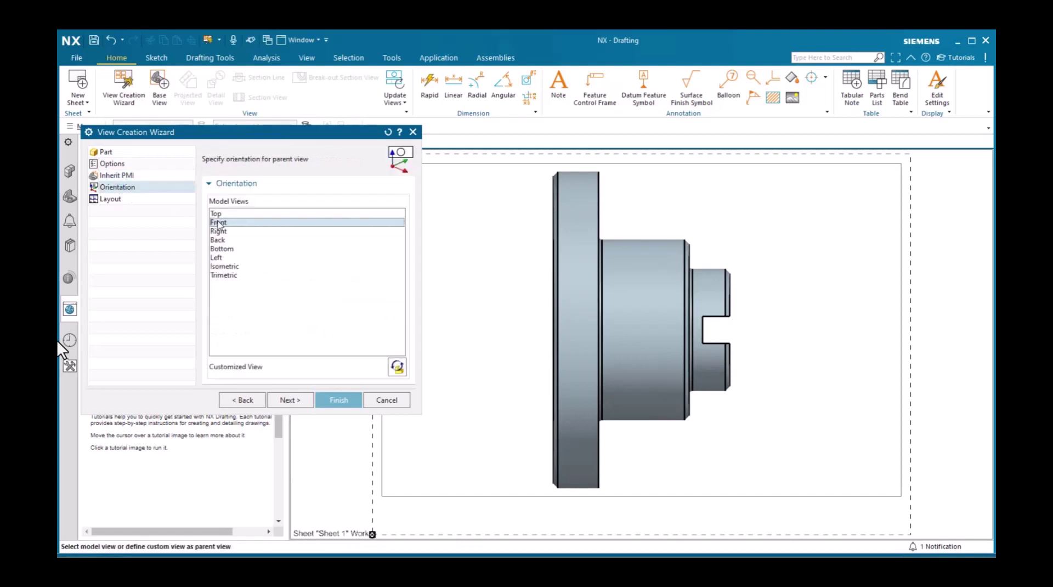
left_click(109, 198)
left_click(326, 247)
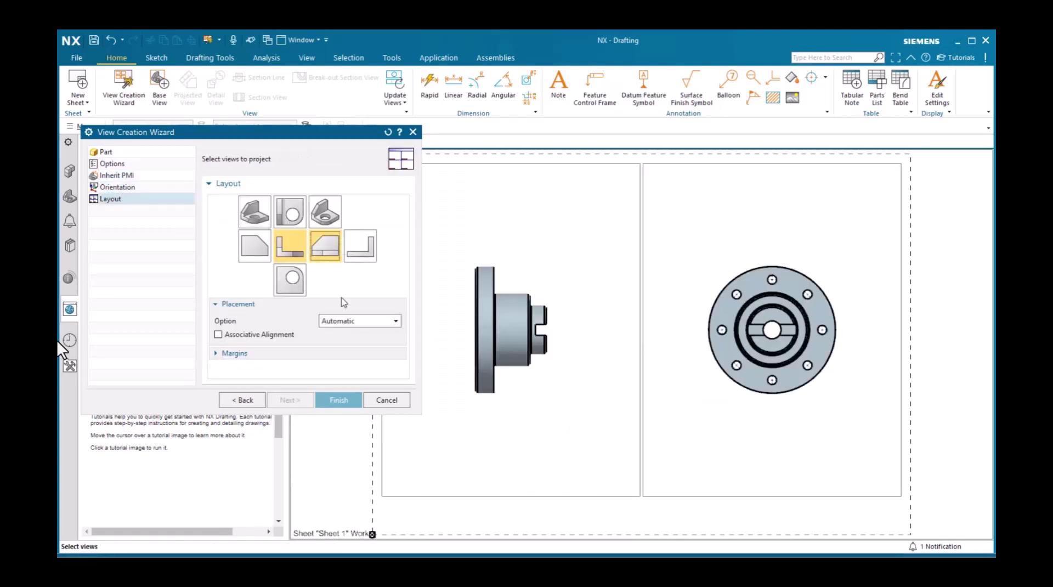
left_click(338, 399)
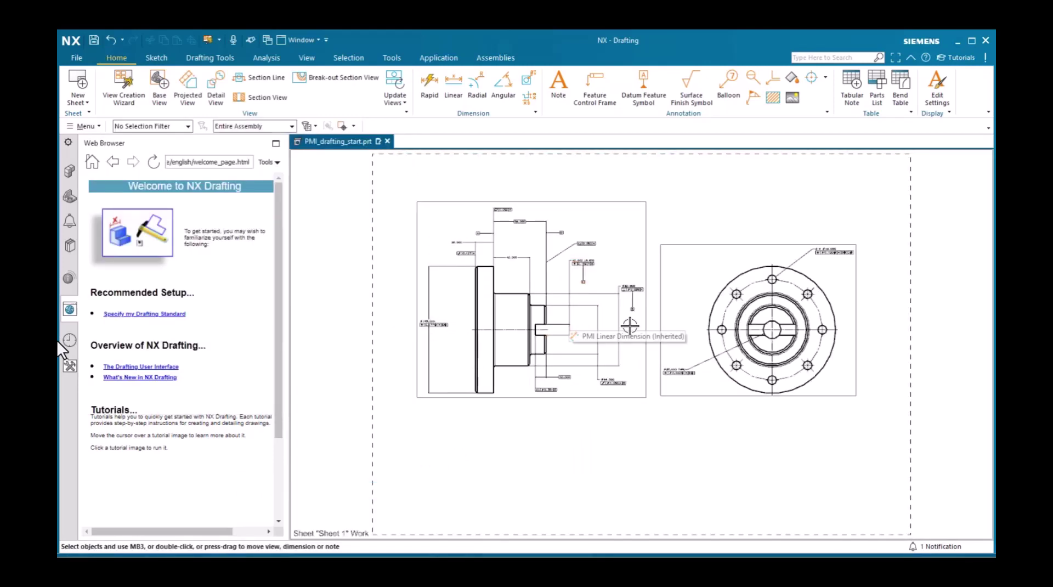
- Examine the PMI inherited by both drawing views, trying a move of the datum B symbol and undoing it
scroll(542, 310, "up", 2)
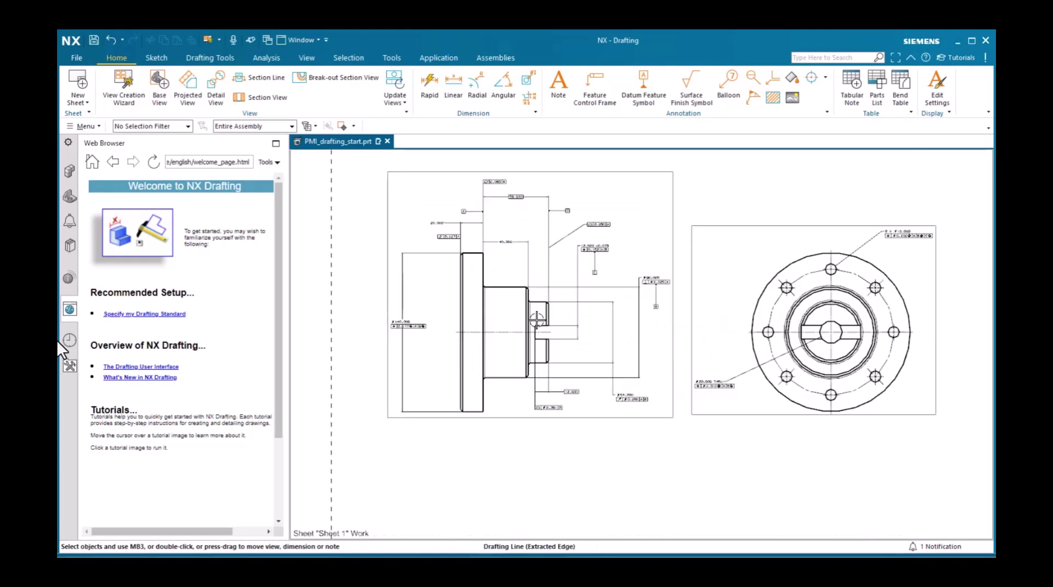
scroll(568, 296, "up", 1)
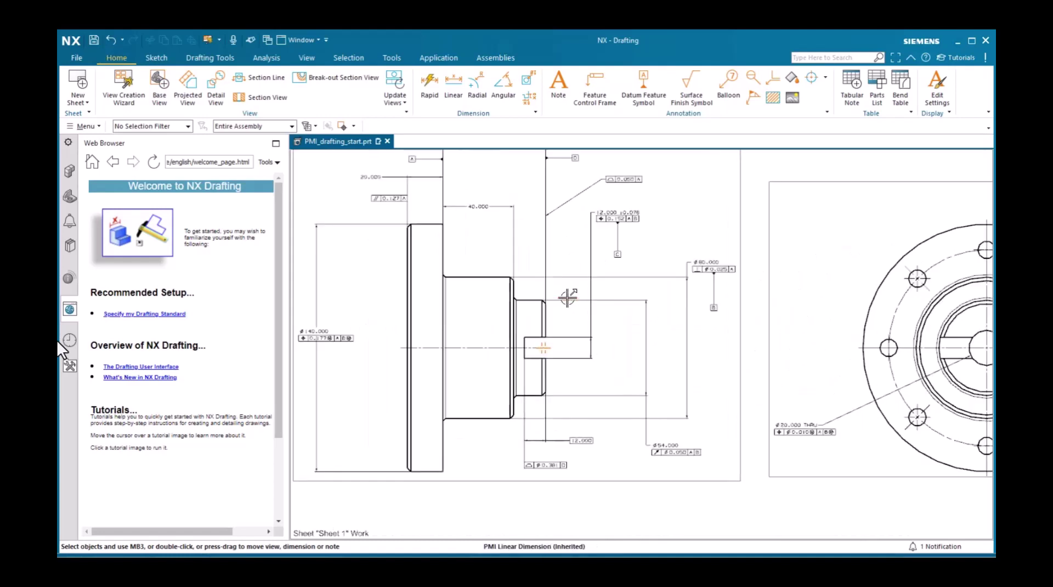
scroll(626, 311, "down", 1)
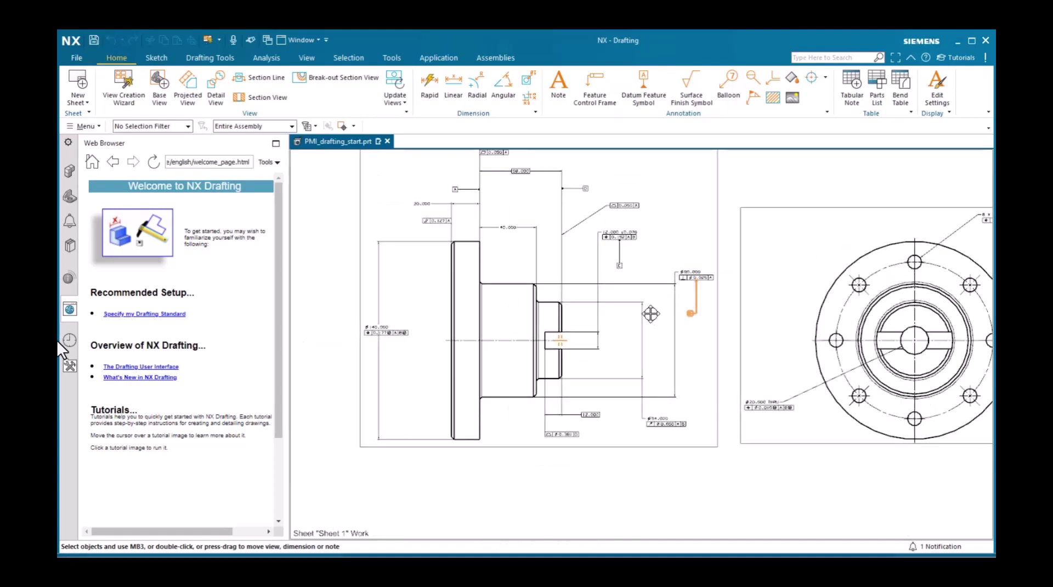
left_click_drag(745, 324, 718, 314)
key("ctrl+z")
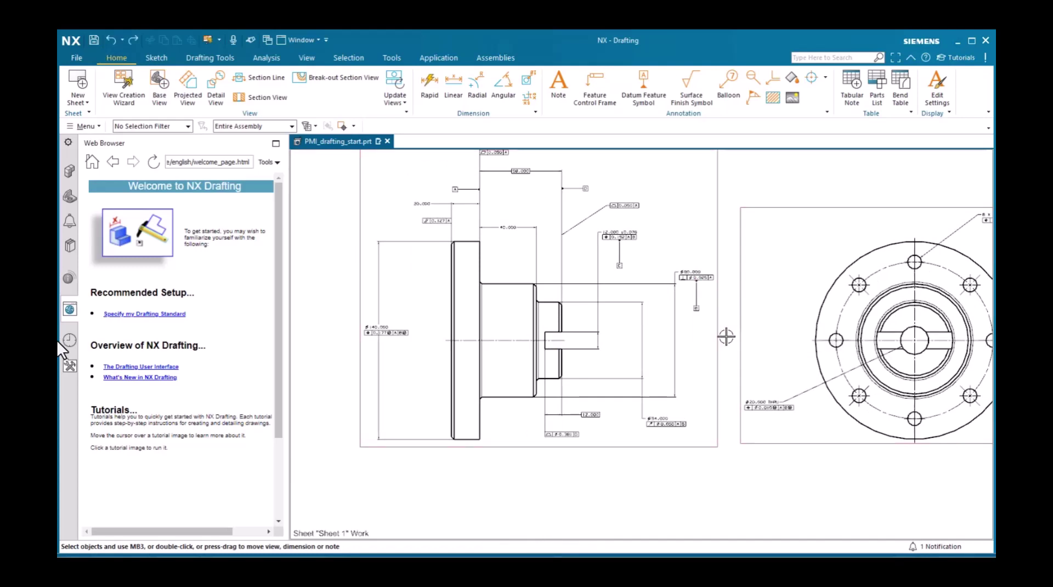
scroll(762, 438, "up", 2)
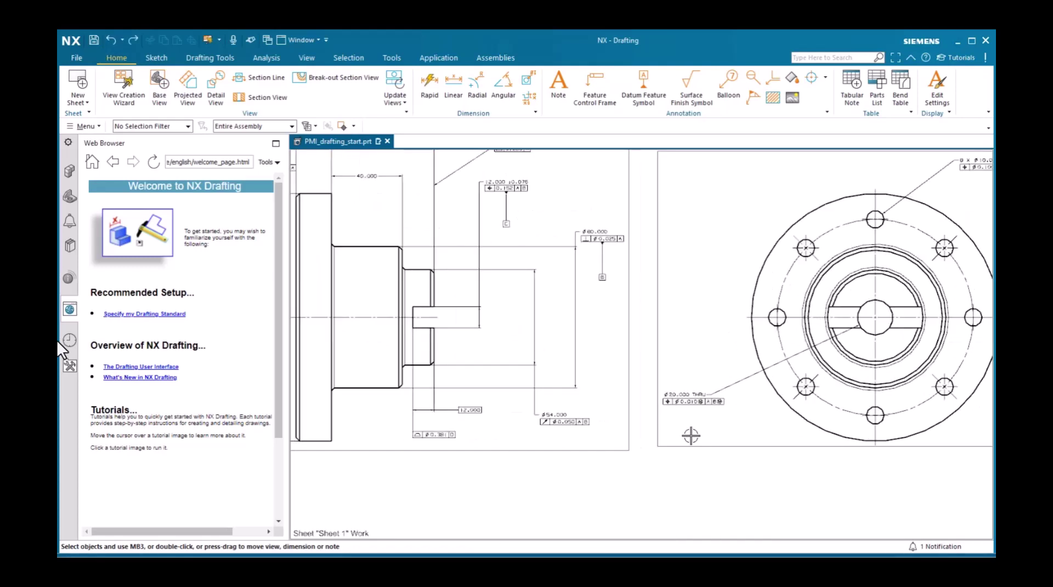
scroll(691, 435, "down", 3)
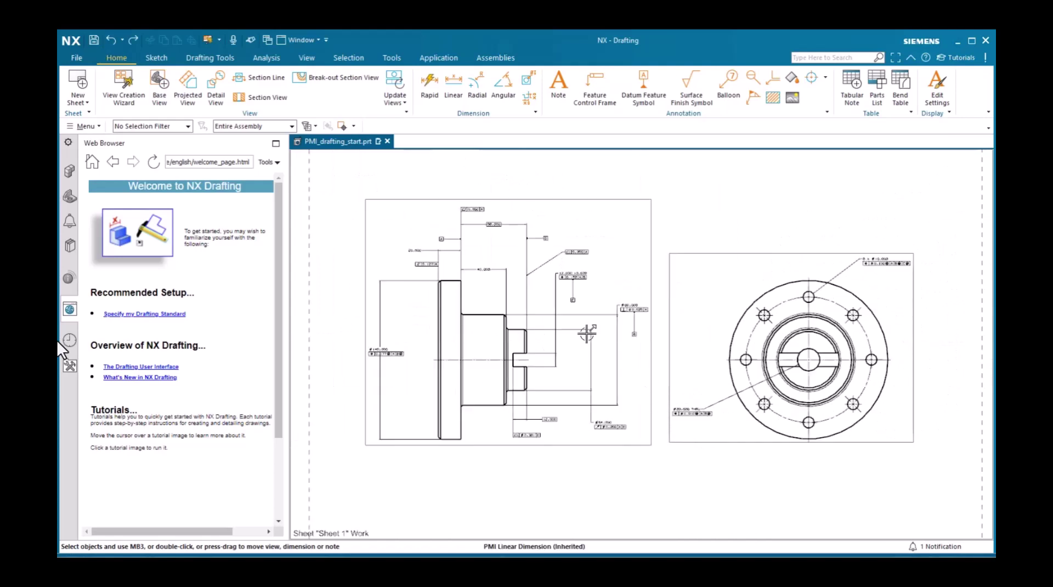
- Move the front view to the lower left of the sheet and the right view down beside it, aligning their lower boundaries
left_click(587, 333)
left_click(597, 200)
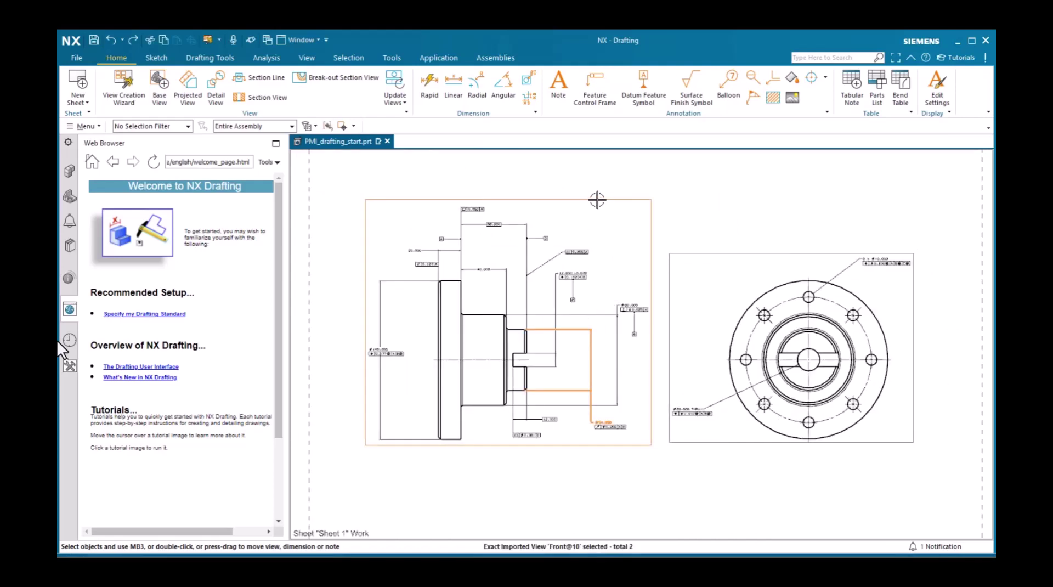
left_click_drag(597, 199, 598, 303)
scroll(618, 306, "up", 2)
scroll(617, 307, "down", 4)
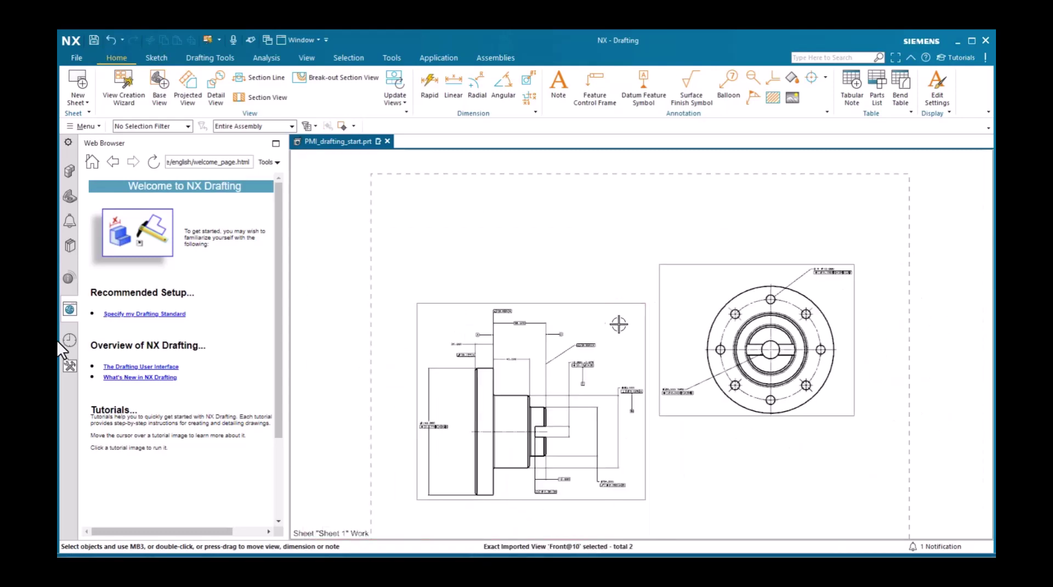
scroll(619, 323, "down", 1)
left_click(642, 426)
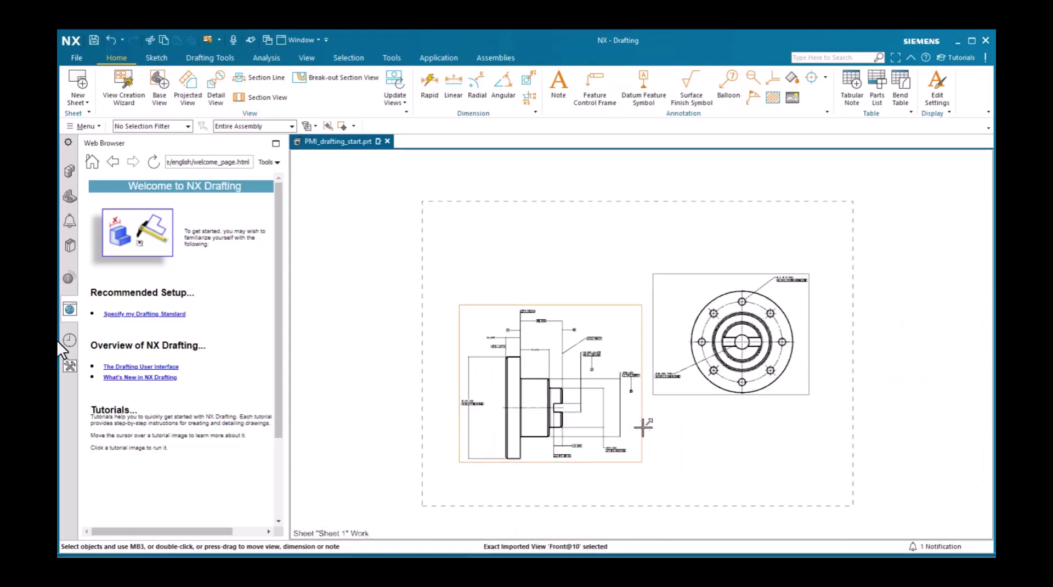
mouse_move(642, 427)
left_mouse_down()
mouse_move(639, 460)
mouse_move(625, 459)
mouse_move(636, 438)
left_mouse_up()
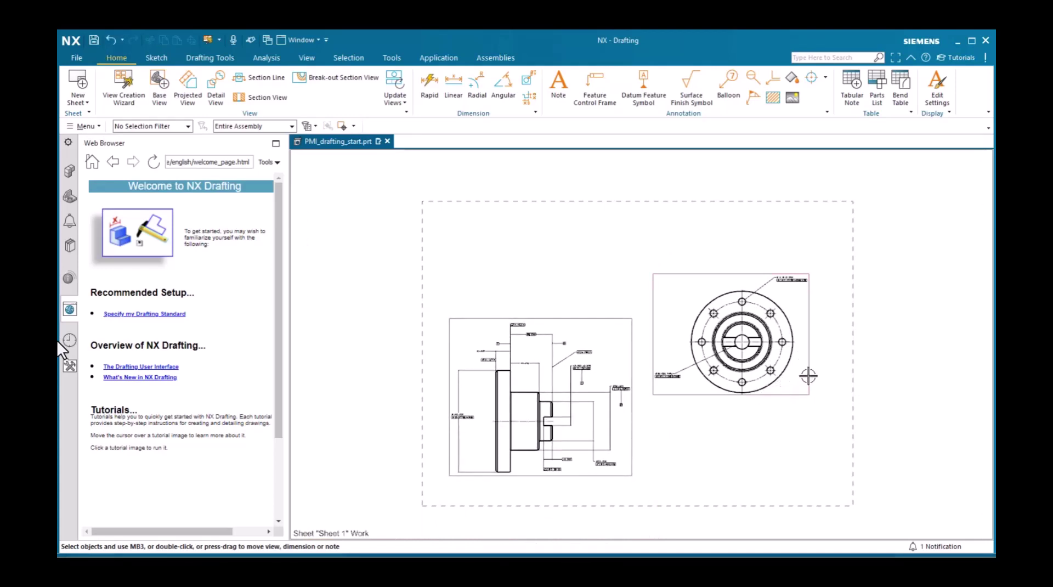
left_click_drag(807, 375, 807, 448)
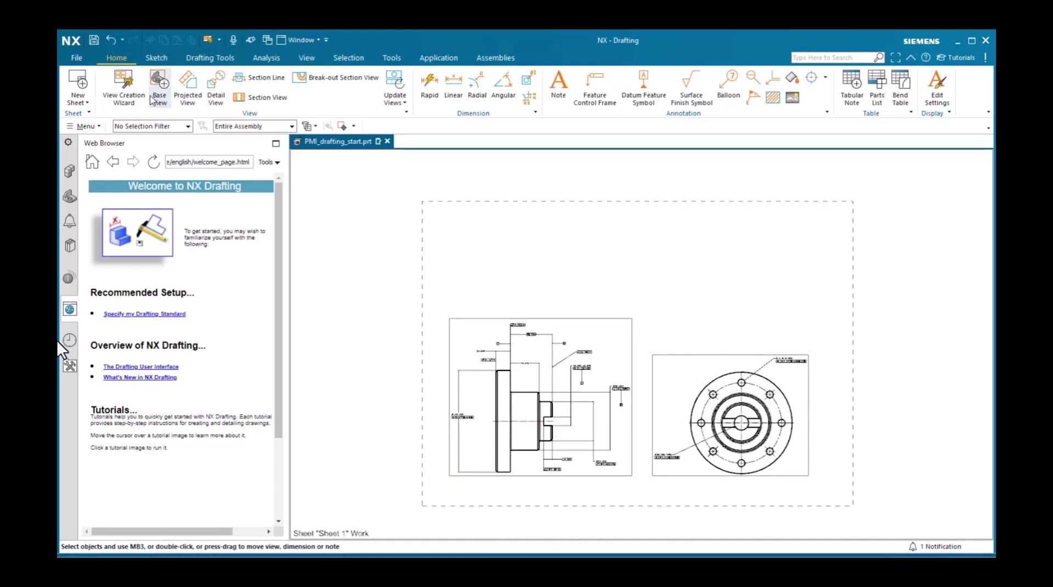
- Start a base view using the Trimetric model view at a scale of 2:1
left_click(157, 98)
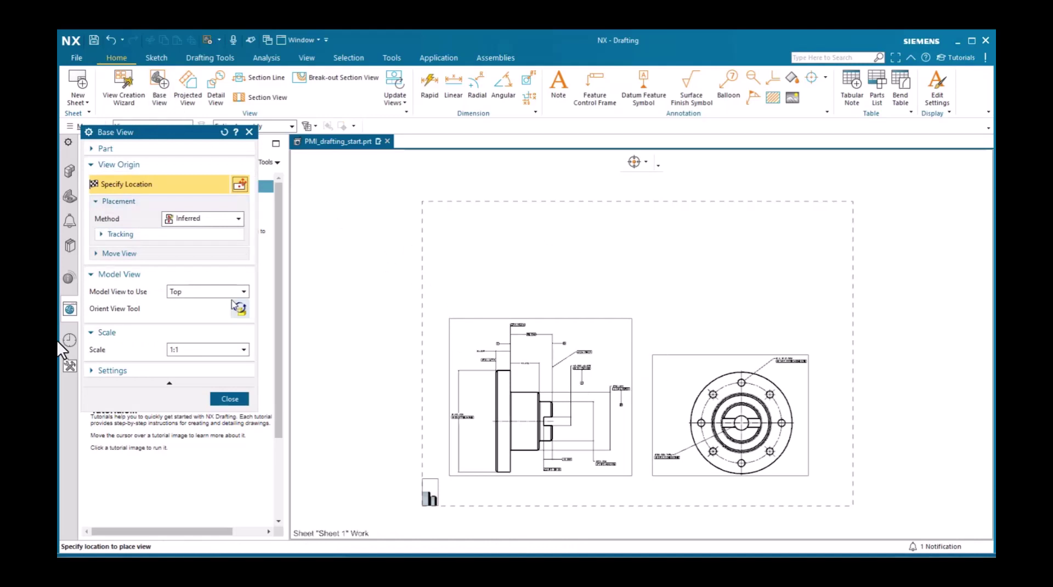
left_click(240, 291)
left_click(218, 374)
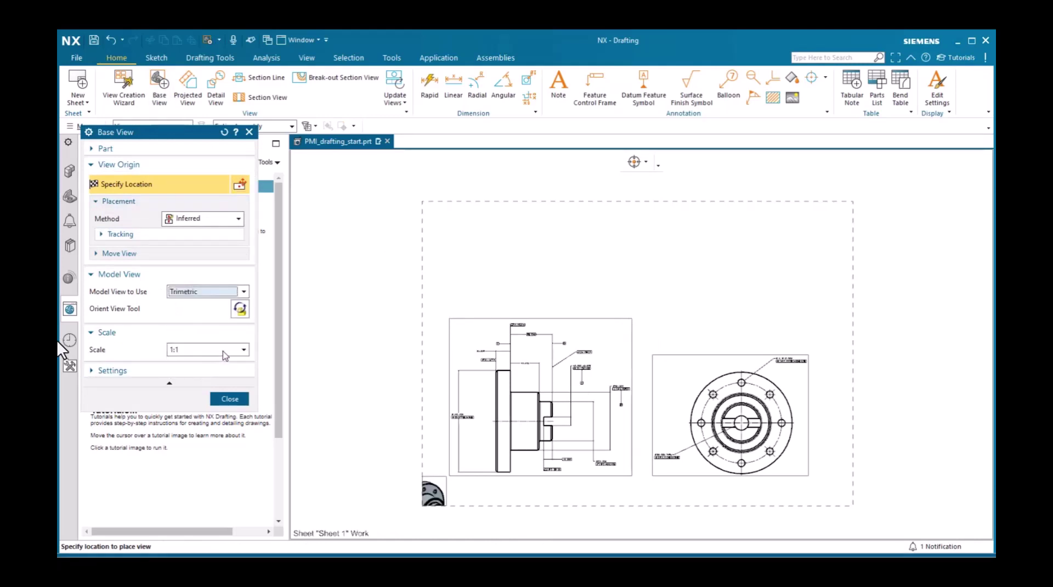
left_click(217, 355)
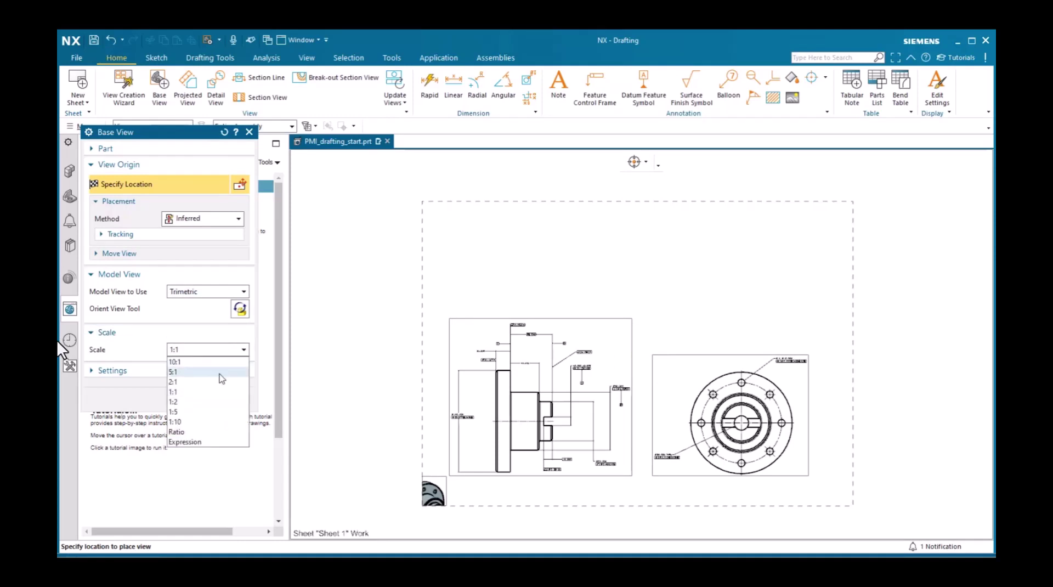
left_click(192, 382)
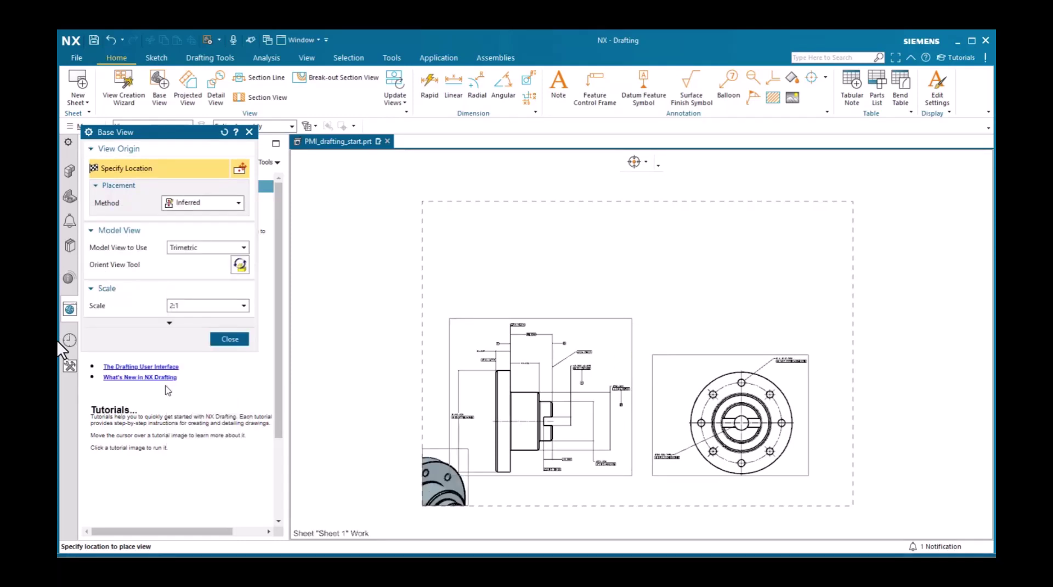
- In the base view's PMI settings, set inheritance to From Model View and review the available PMI types
left_click(169, 322)
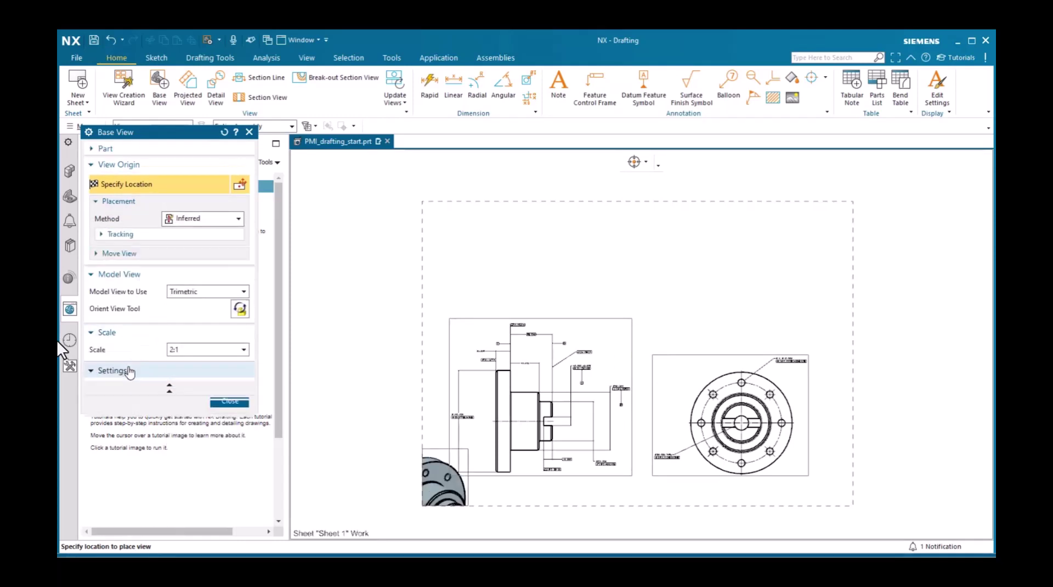
left_click(129, 372)
left_click(240, 390)
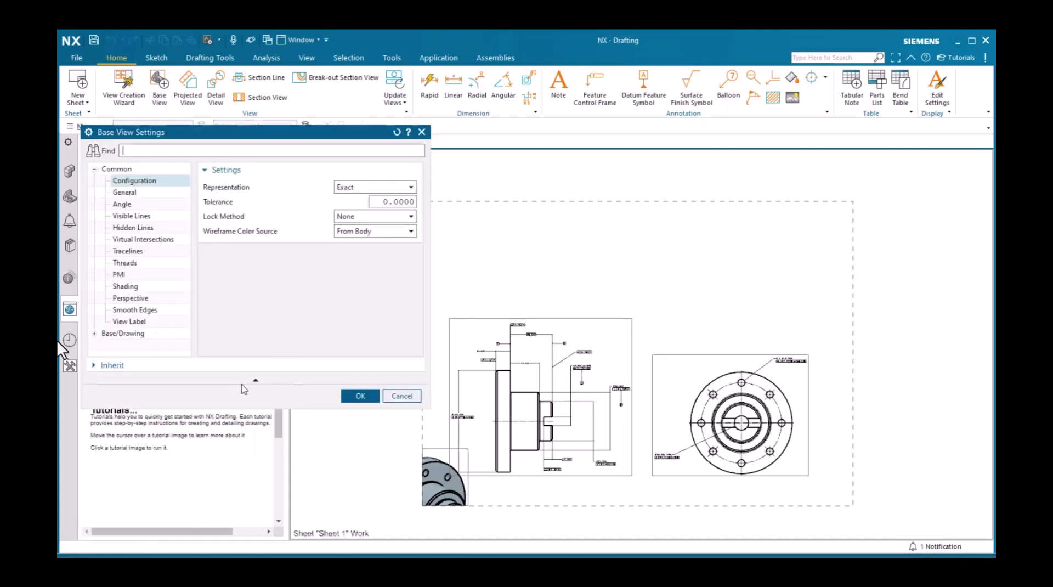
left_click(184, 273)
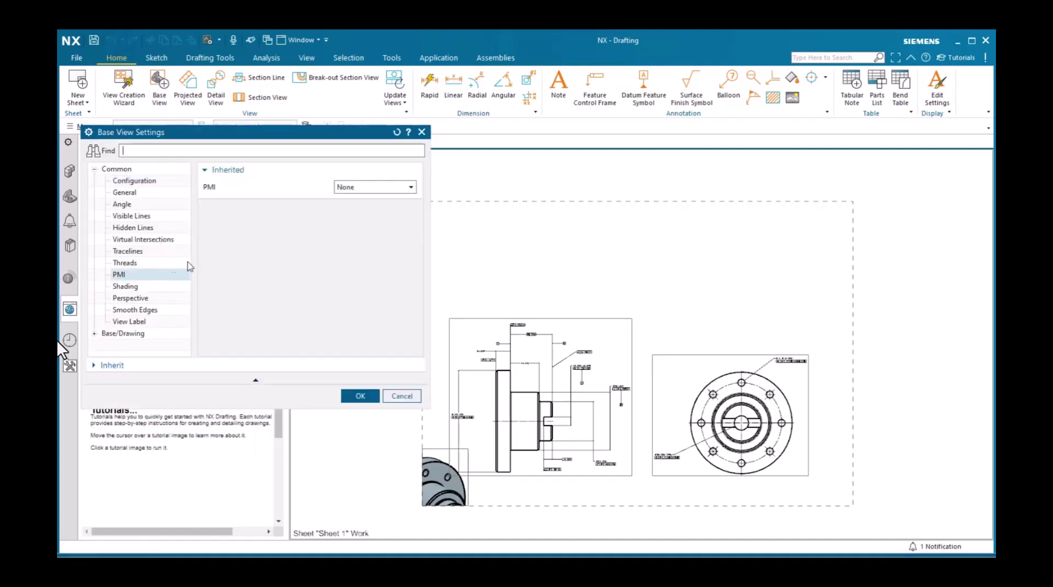
left_click(404, 189)
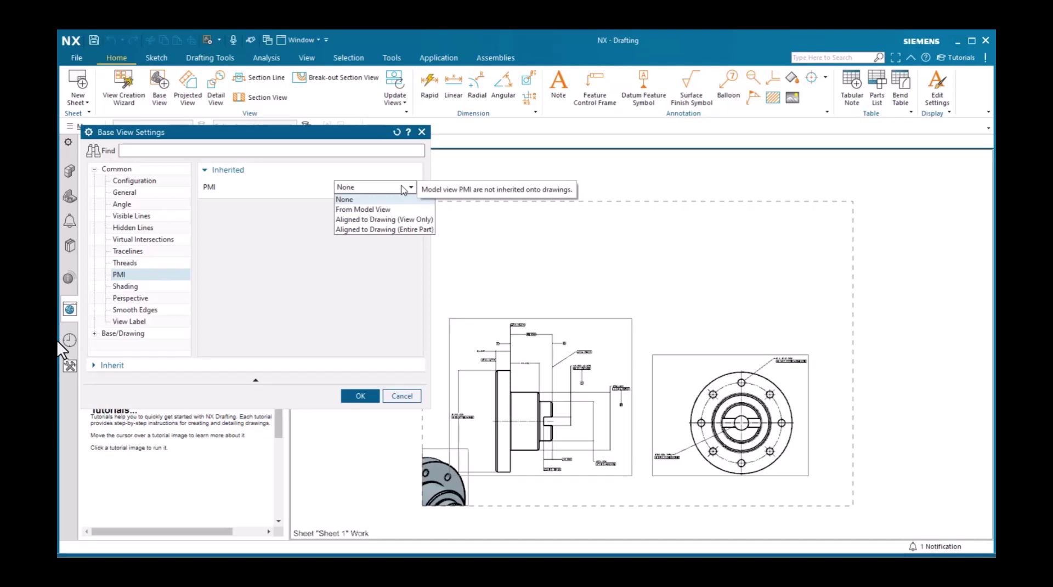
left_click(362, 209)
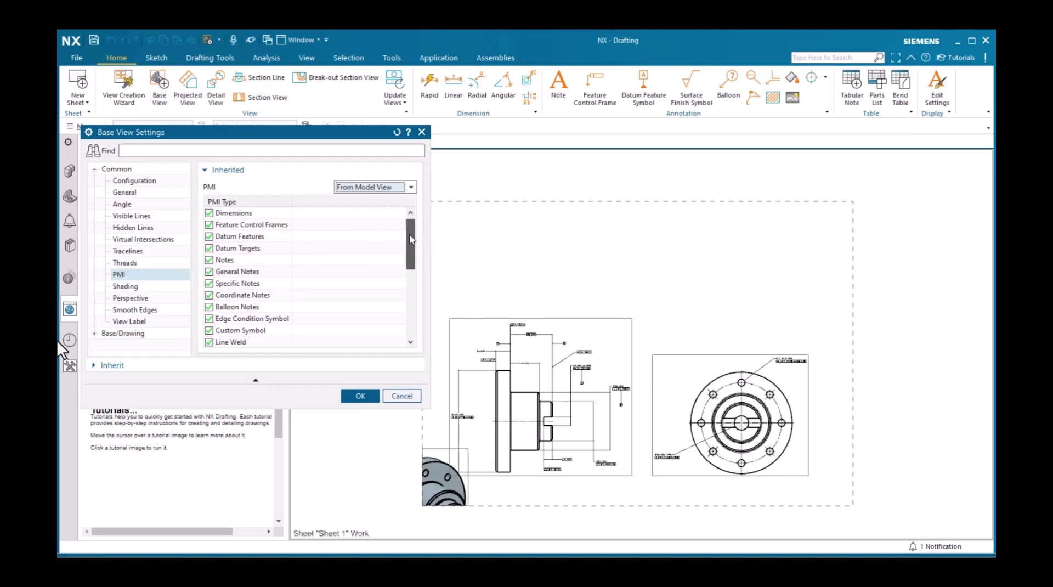
mouse_move(410, 228)
left_mouse_down()
mouse_move(412, 307)
mouse_move(420, 222)
left_mouse_up()
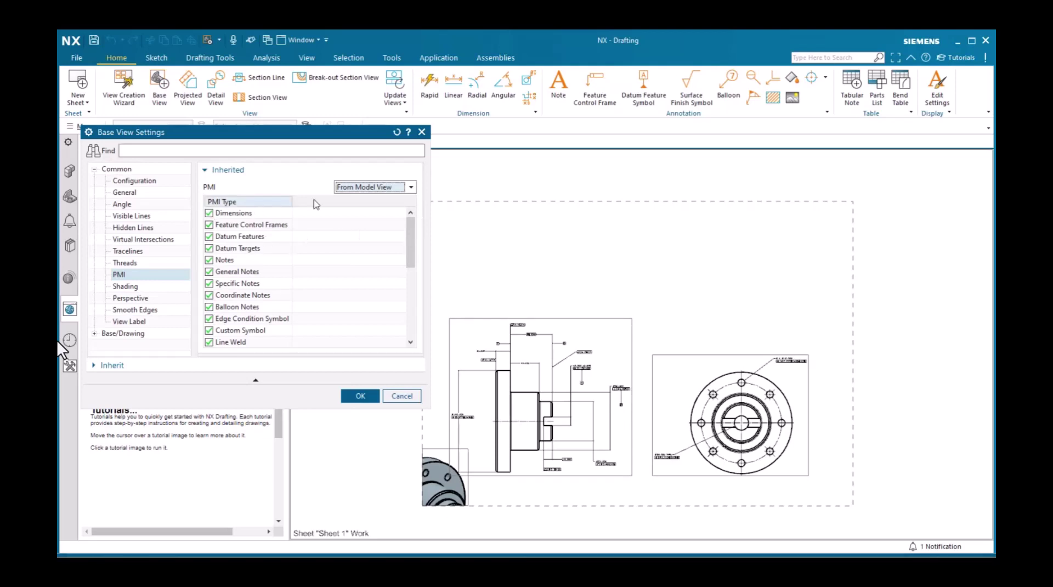
- Change the inherited PMI to Aligned to Drawing (View Only) and place the Trimetric view at the sheet's upper right, above the right view
left_click(383, 187)
mouse_move(392, 224)
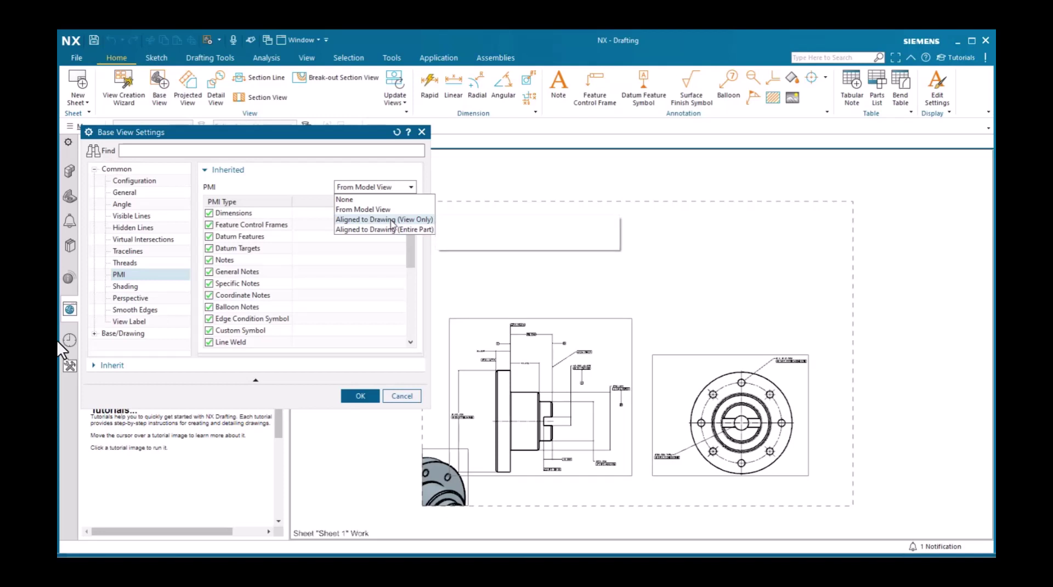
left_click(392, 220)
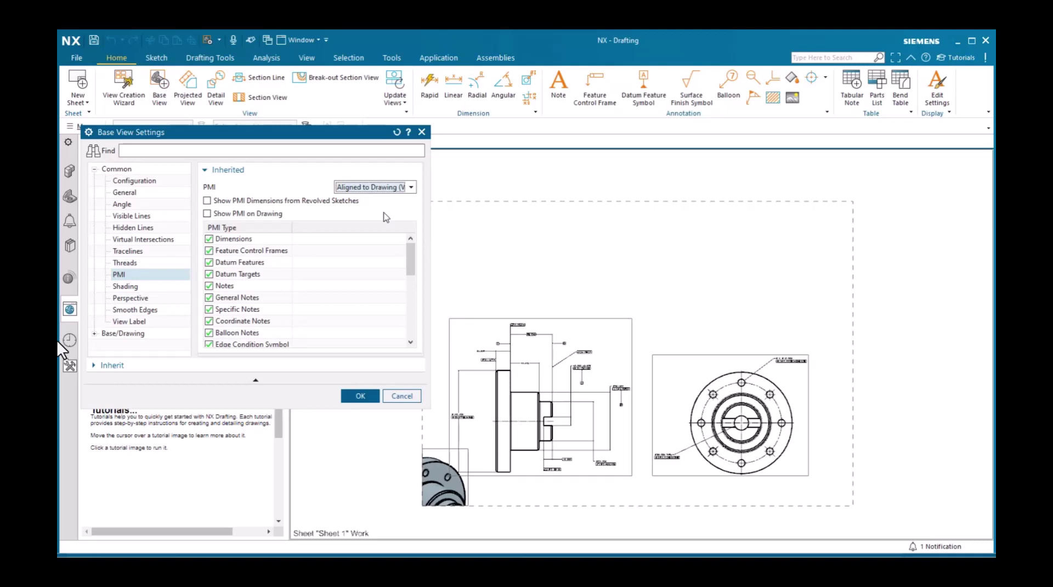
left_click(353, 395)
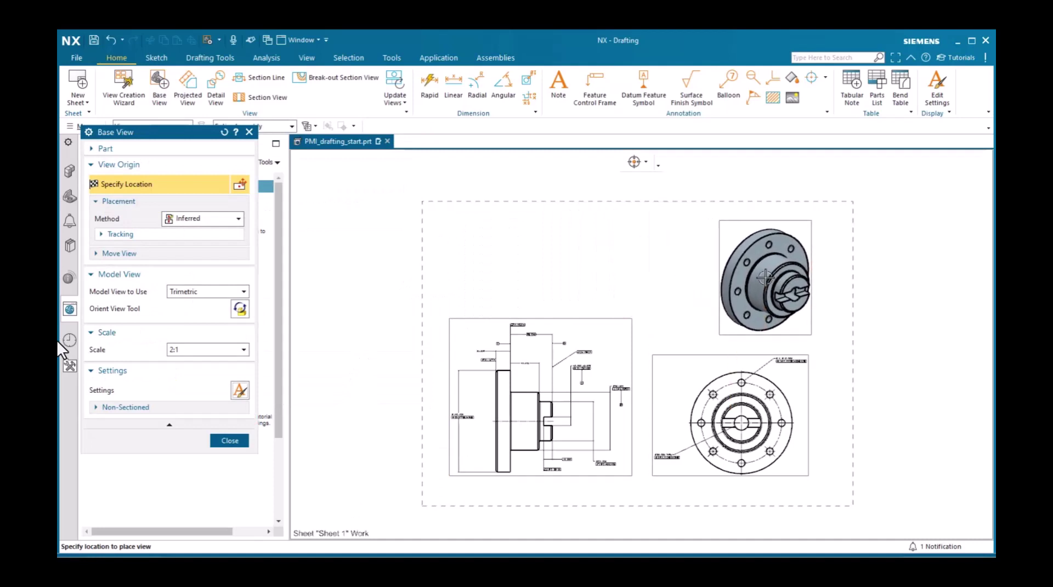
key("Escape")
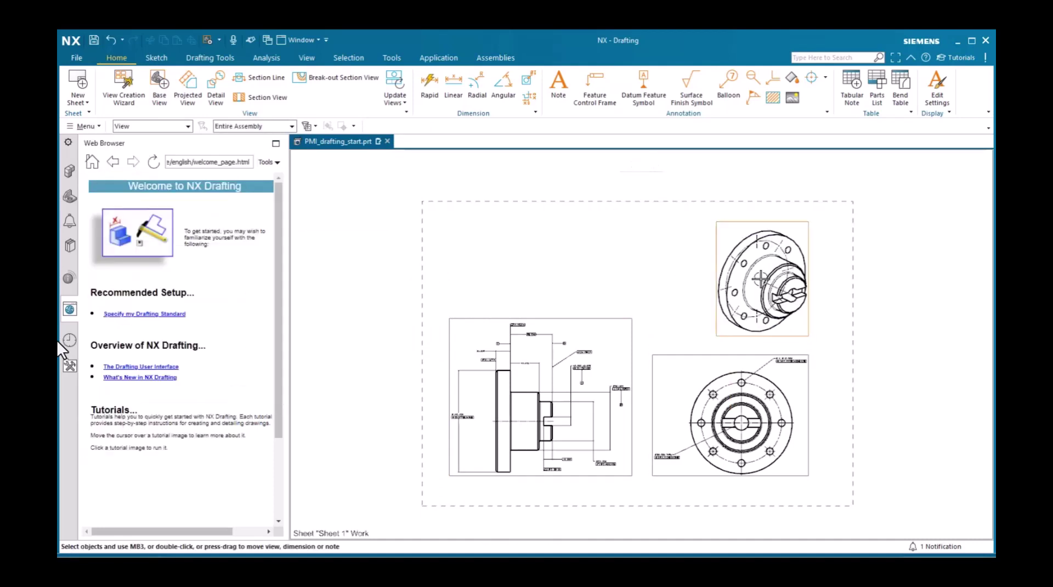